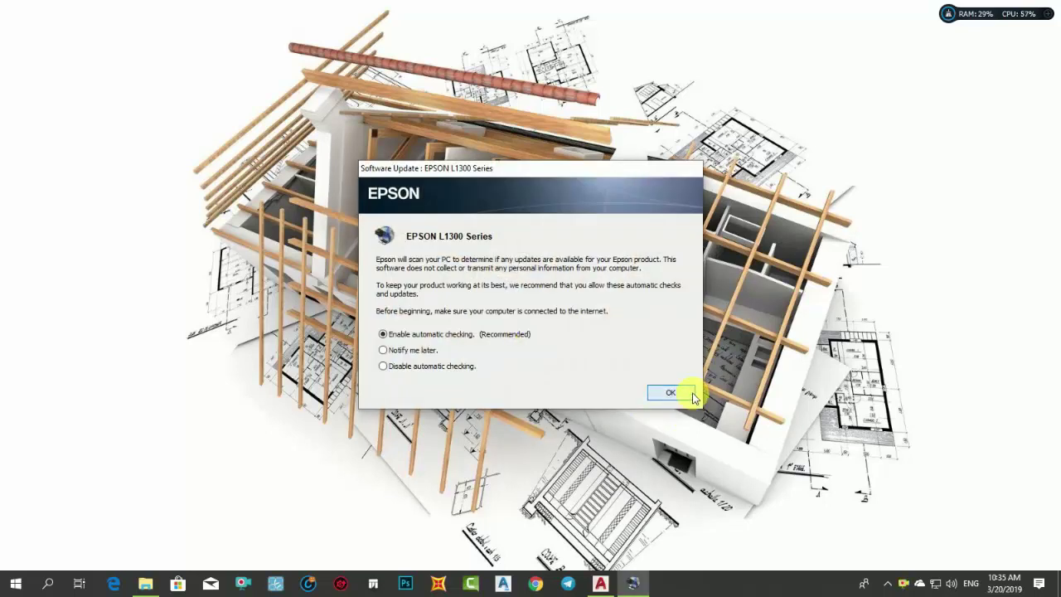
- Accept automatic update checking for the EPSON L1300 Series and switch to the DESAIN JALAN LATIHAN CIVIL 3D drawing in Civil 3D
left_click(692, 395)
left_click(630, 320)
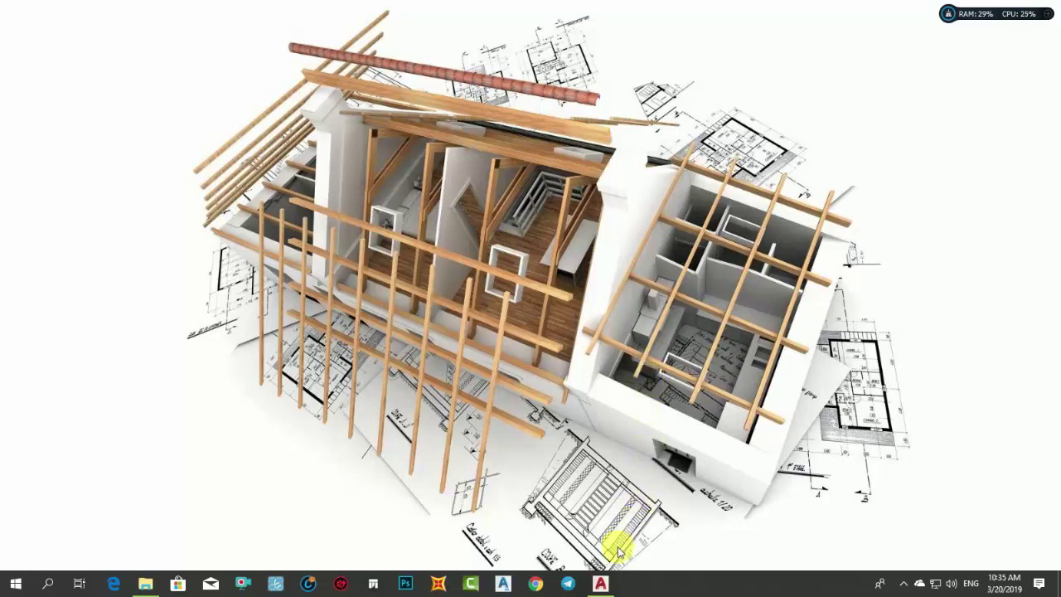
mouse_move(603, 580)
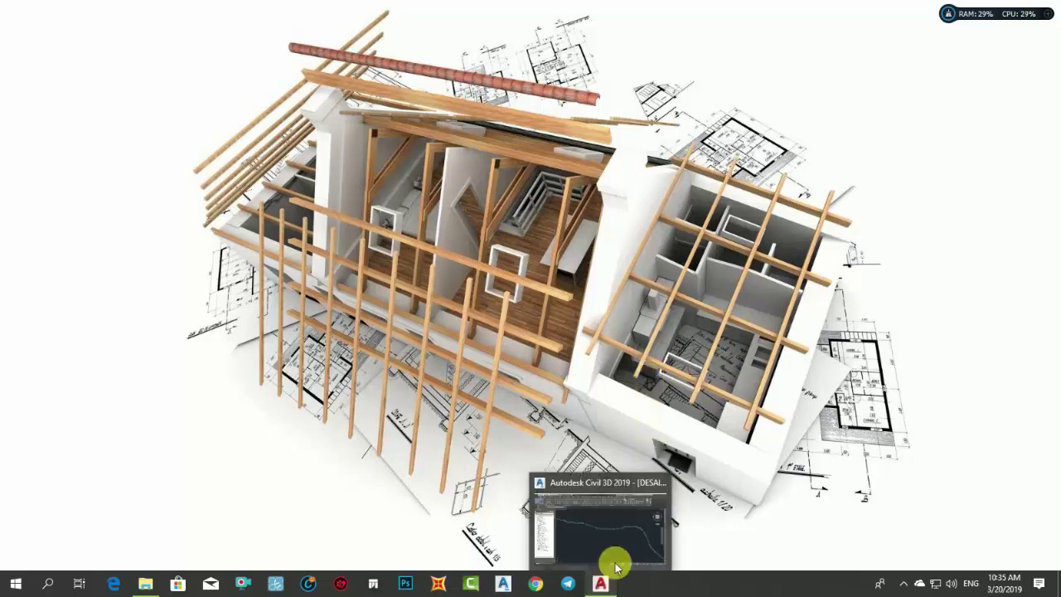
left_click(627, 522)
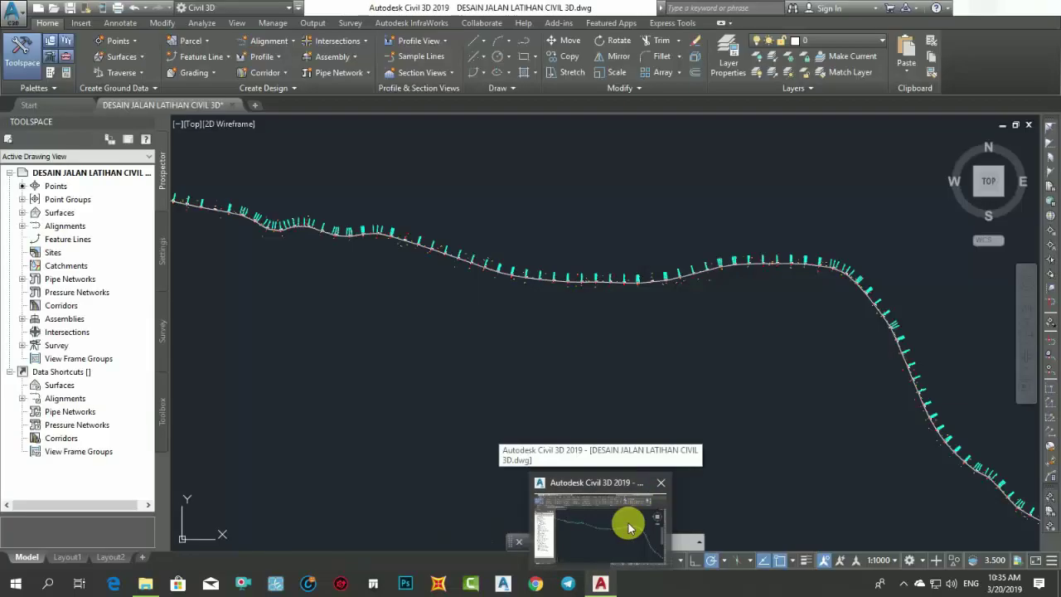
- Examine the road alignment along its length, including its station labels, curve labels and surrounding survey points
mouse_move(355, 237)
middle_mouse_down()
mouse_move(420, 280)
mouse_move(578, 317)
middle_mouse_up()
scroll(516, 300, "up", 4)
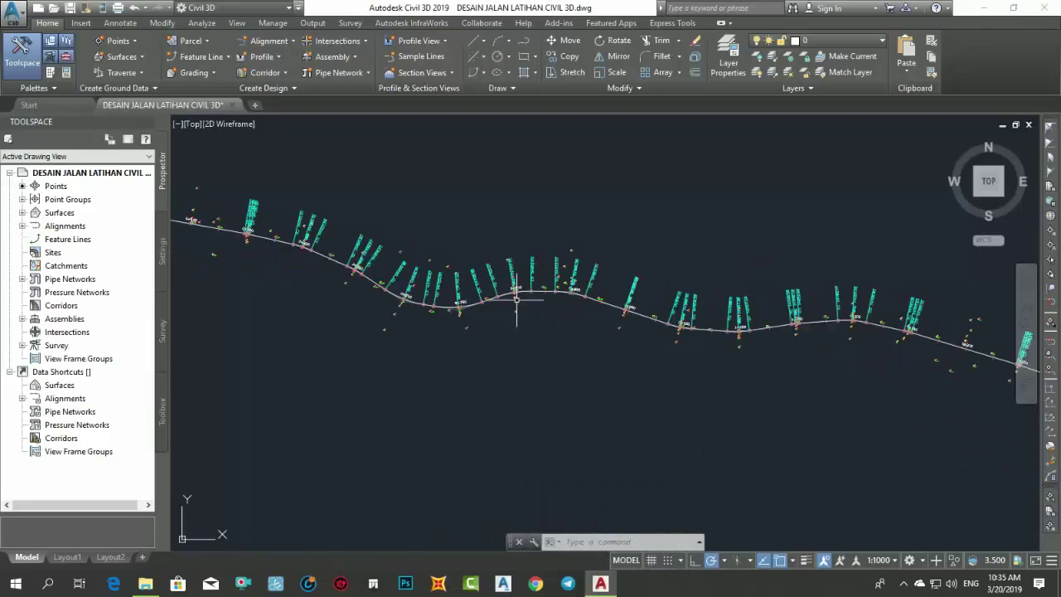
scroll(516, 301, "up", 5)
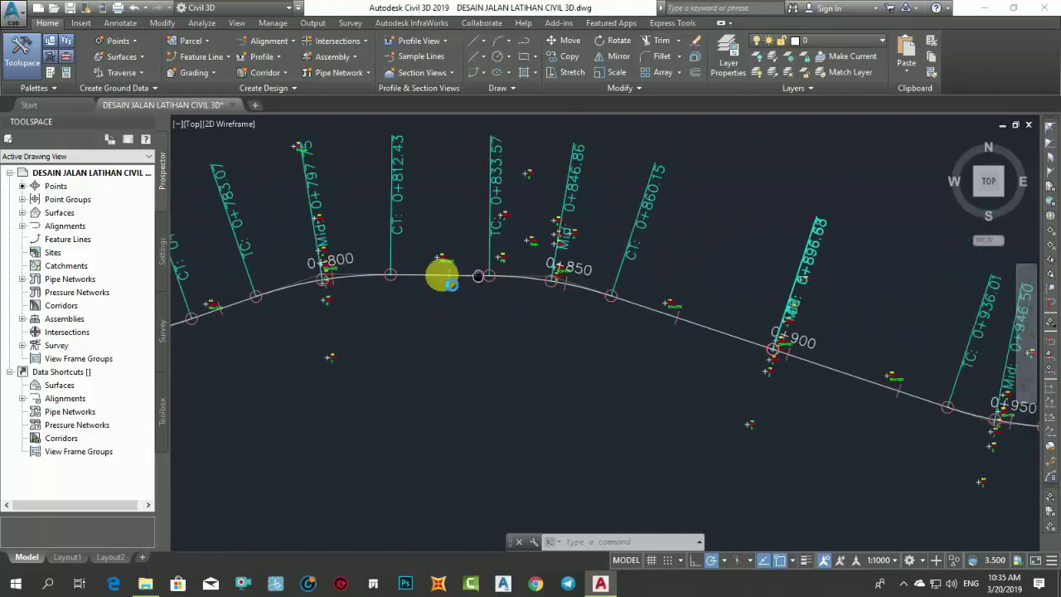
scroll(771, 324, "down", 5)
scroll(691, 358, "up", 6)
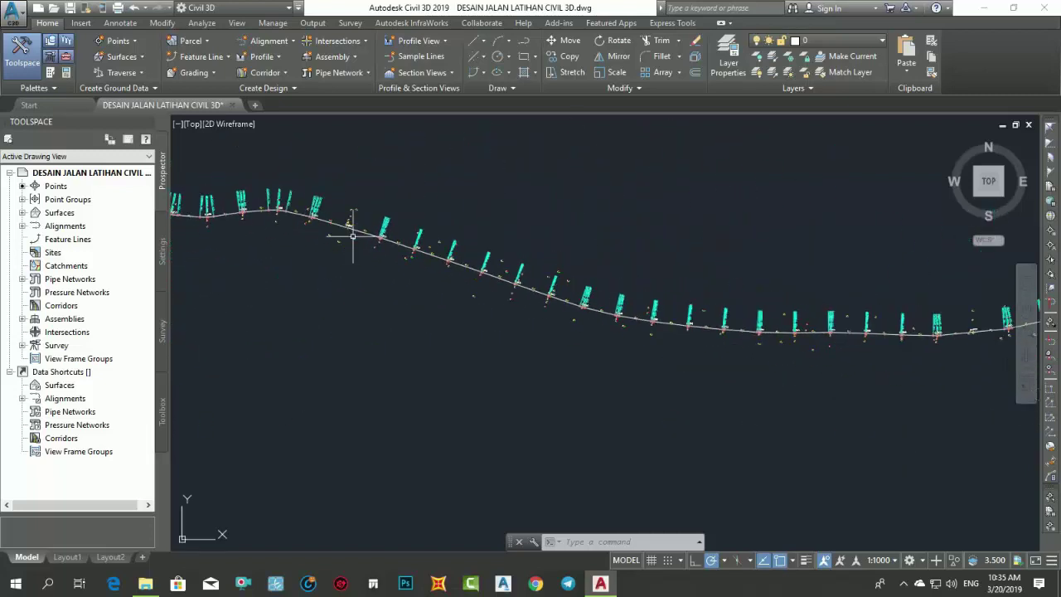
scroll(691, 358, "down", 6)
scroll(841, 355, "up", 6)
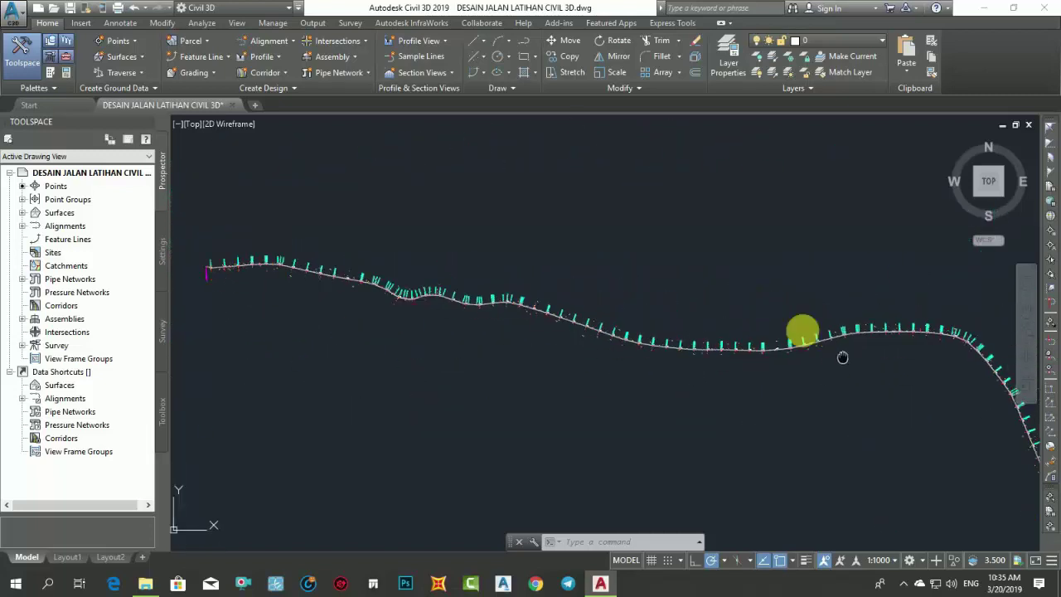
scroll(945, 305, "up", 3)
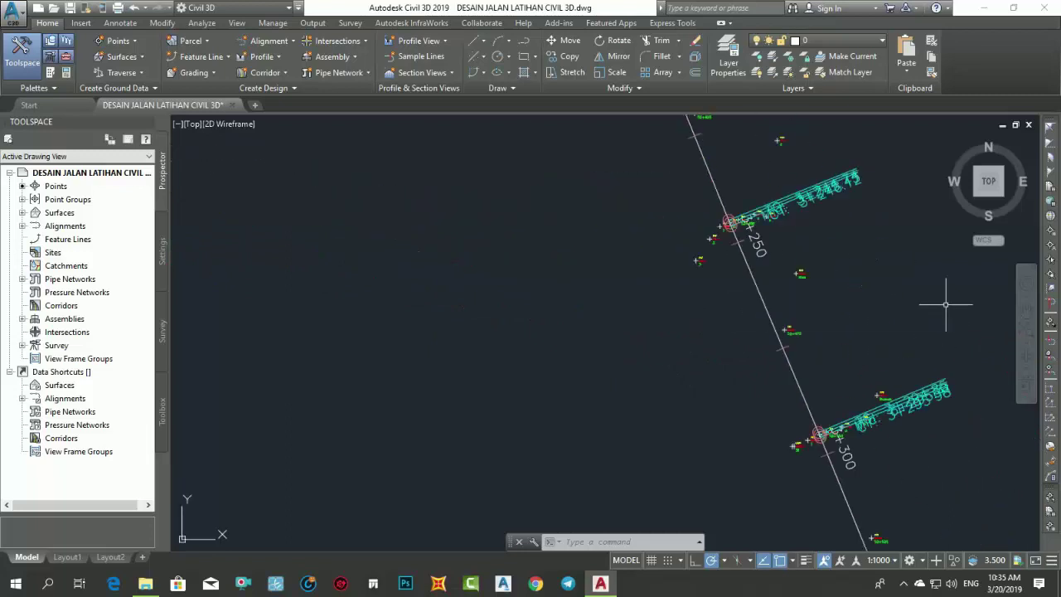
scroll(946, 305, "down", 8)
scroll(611, 276, "up", 4)
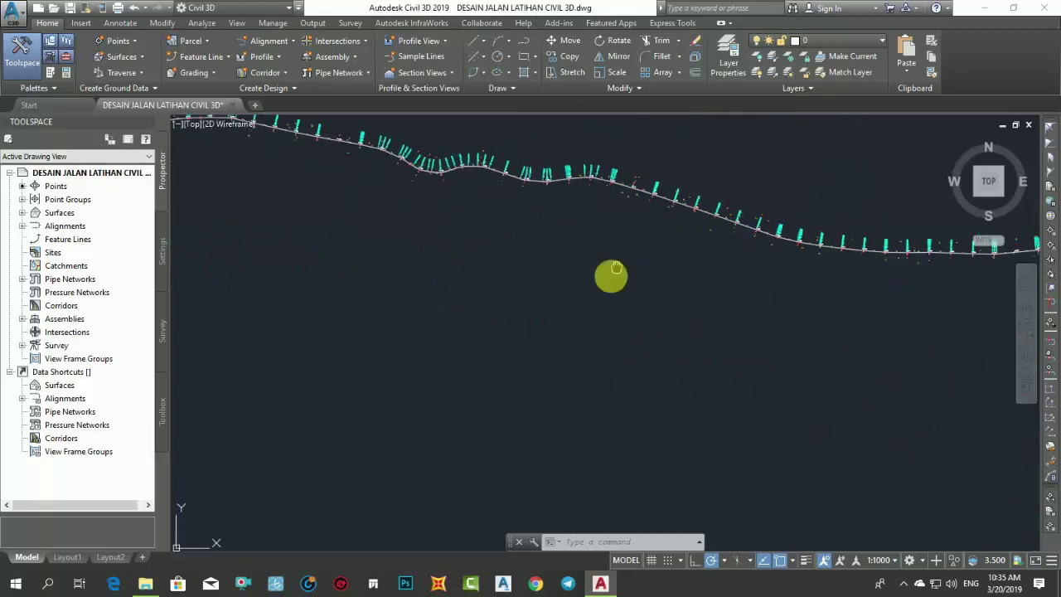
mouse_move(611, 276)
middle_mouse_down()
mouse_move(545, 356)
mouse_move(453, 316)
mouse_move(522, 355)
middle_mouse_up()
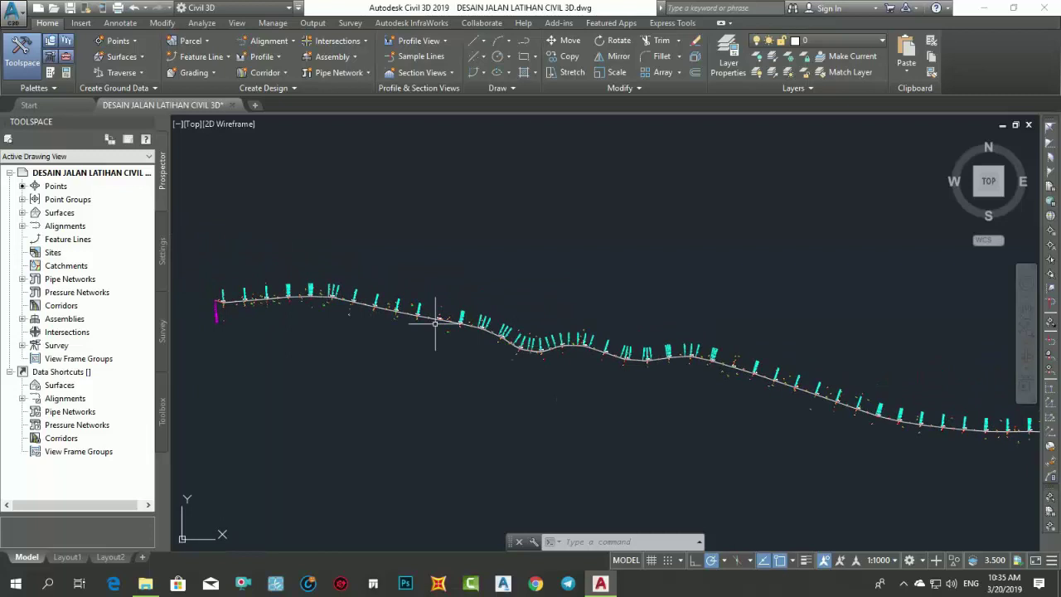
mouse_move(434, 324)
middle_mouse_down()
mouse_move(414, 286)
mouse_move(396, 265)
mouse_move(390, 273)
middle_mouse_up()
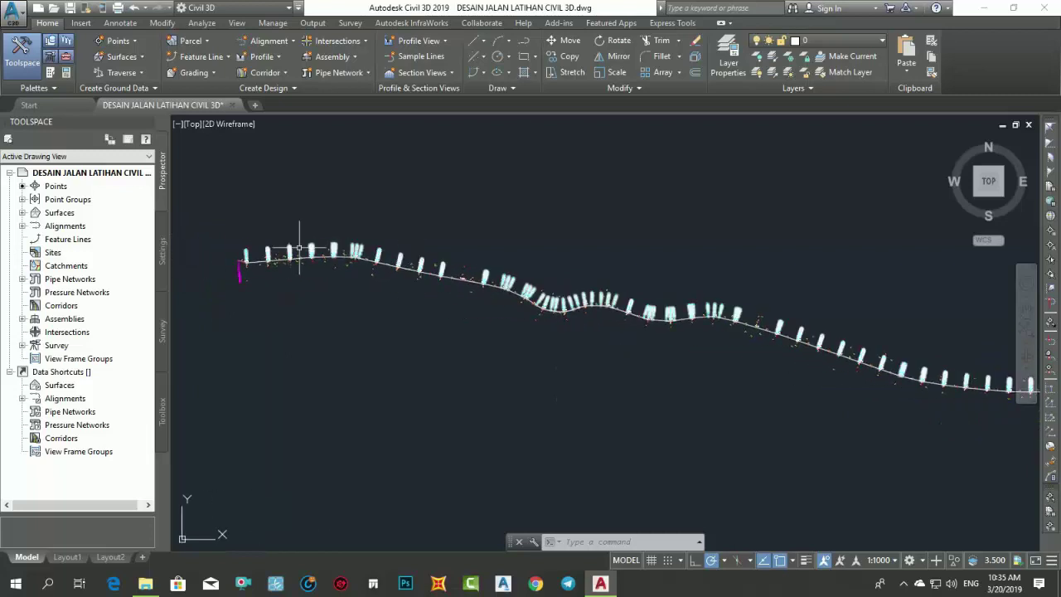
scroll(299, 247, "up", 2)
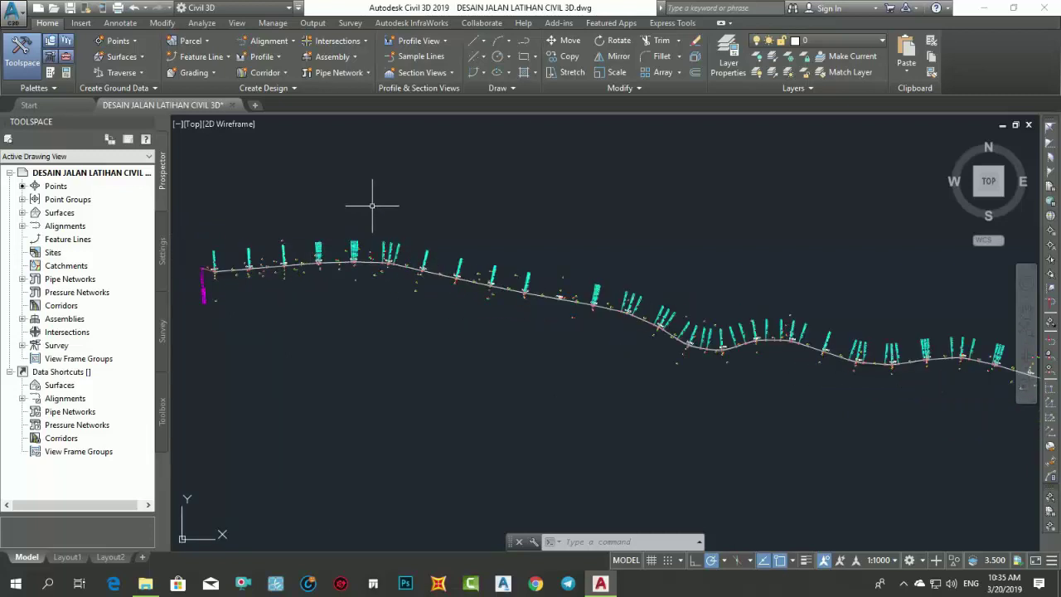
scroll(342, 253, "up", 2)
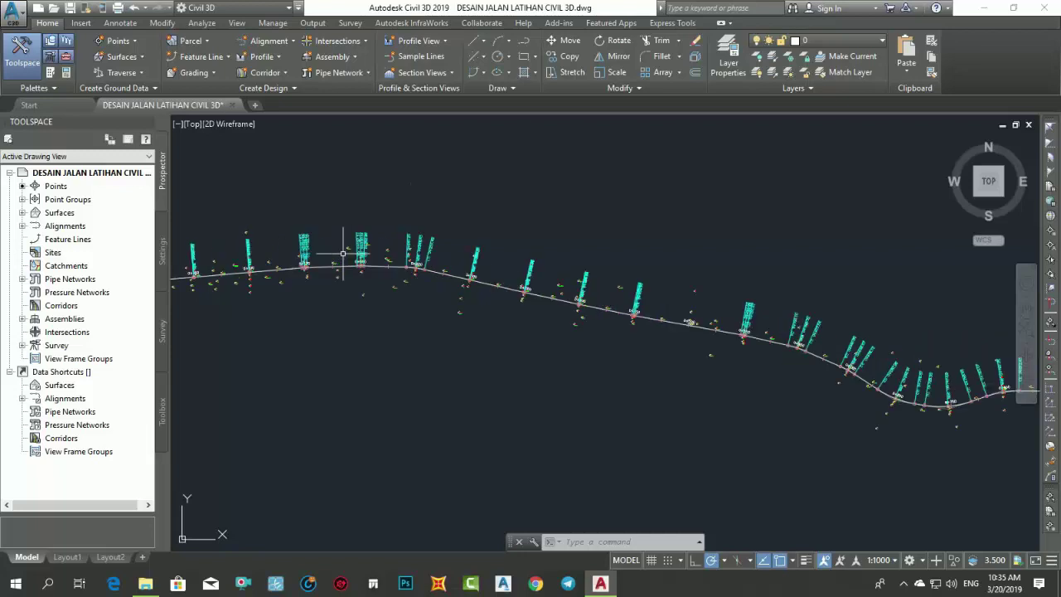
scroll(348, 239, "down", 2)
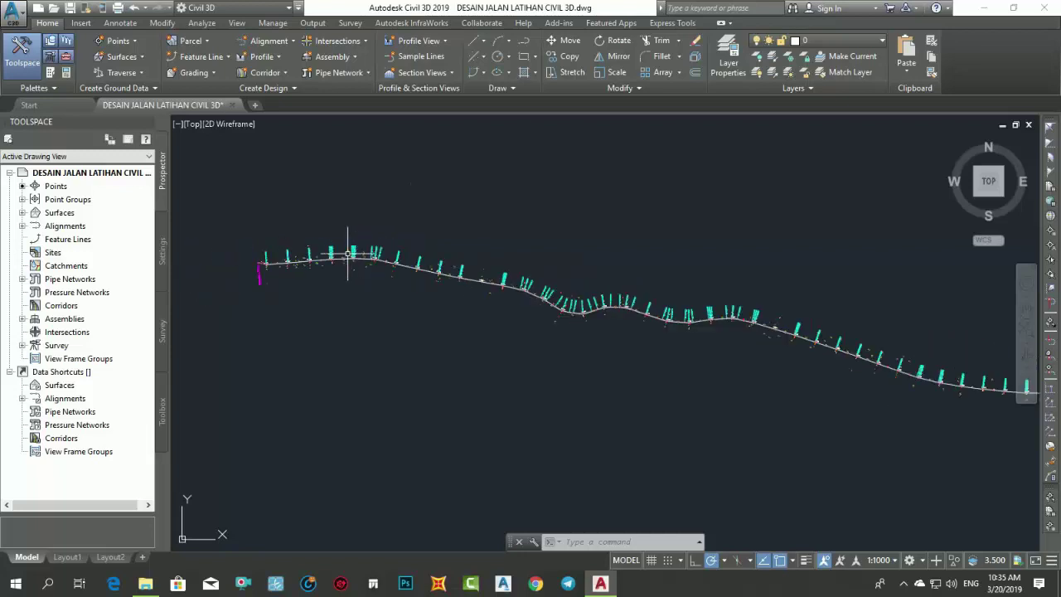
scroll(440, 262, "up", 1)
scroll(440, 262, "down", 1)
scroll(485, 256, "down", 1)
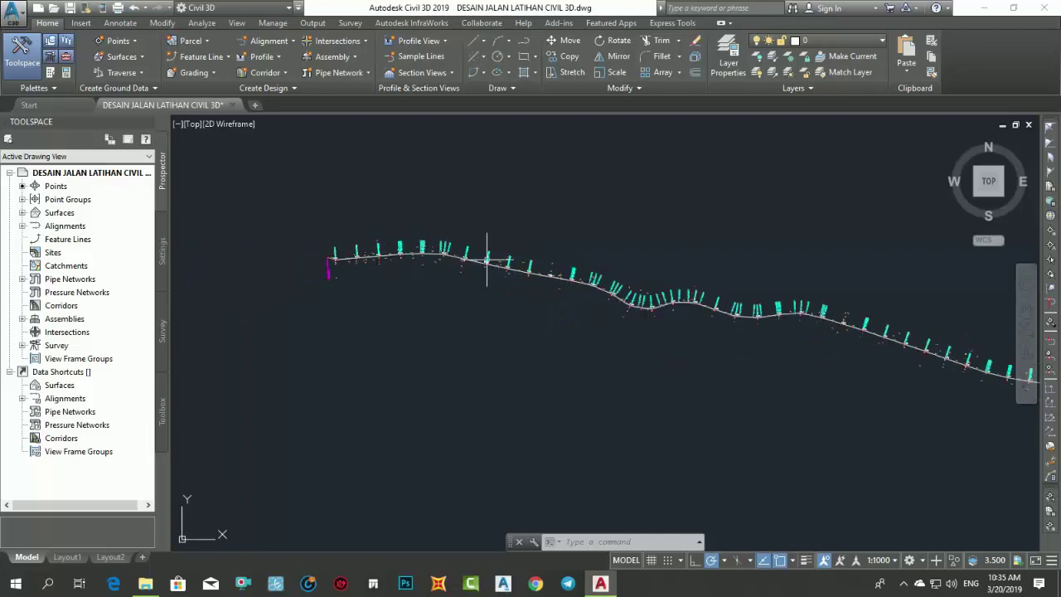
- List the drawing's surfaces, select Site Latihan Civil 3D and view the whole road alignment
left_click(23, 214)
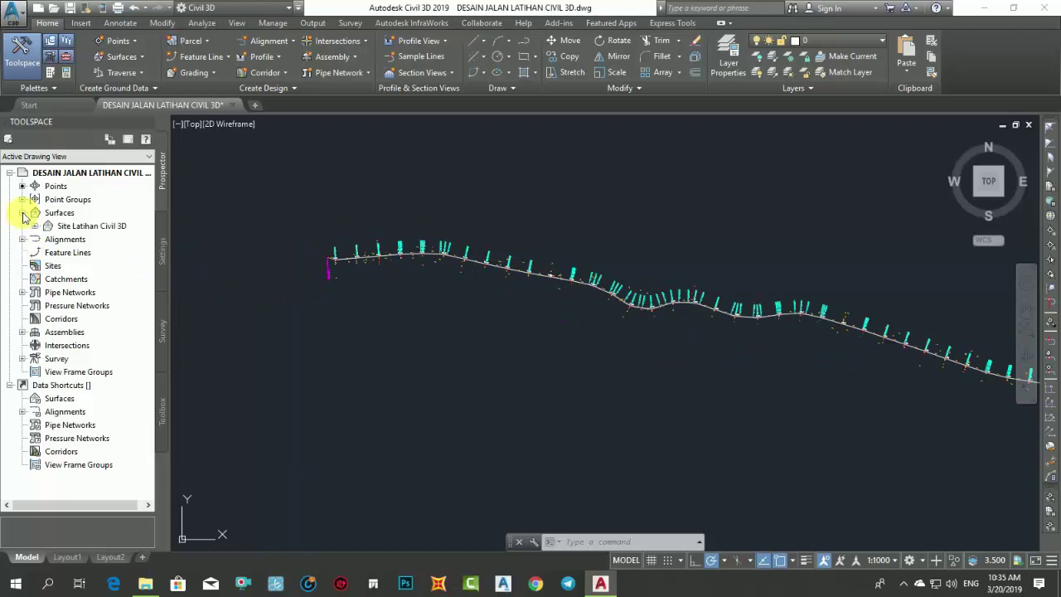
left_click(83, 232)
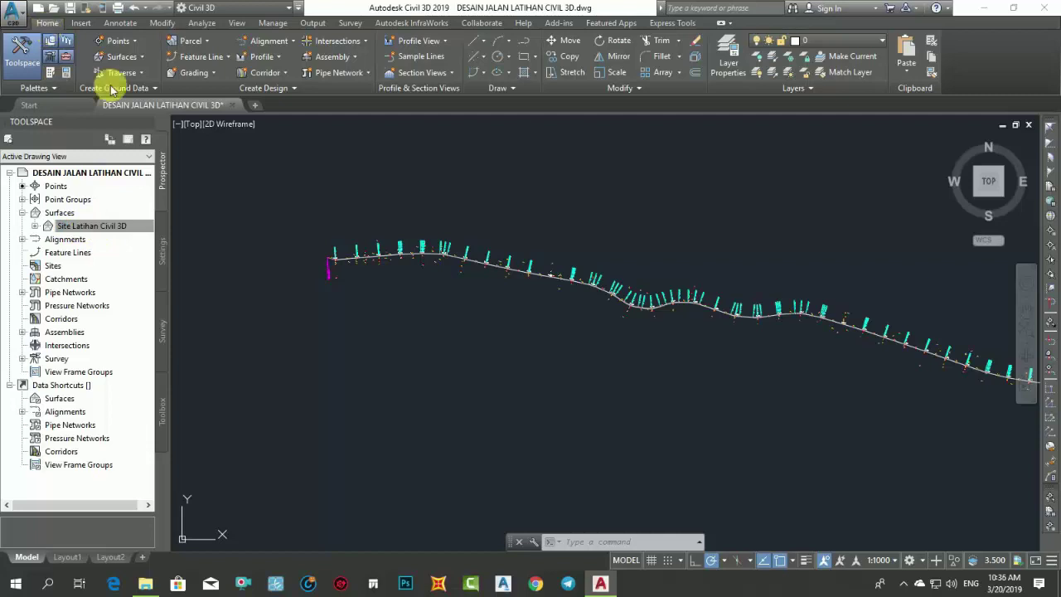
mouse_move(527, 307)
middle_mouse_down()
mouse_move(635, 343)
mouse_move(446, 280)
middle_mouse_up()
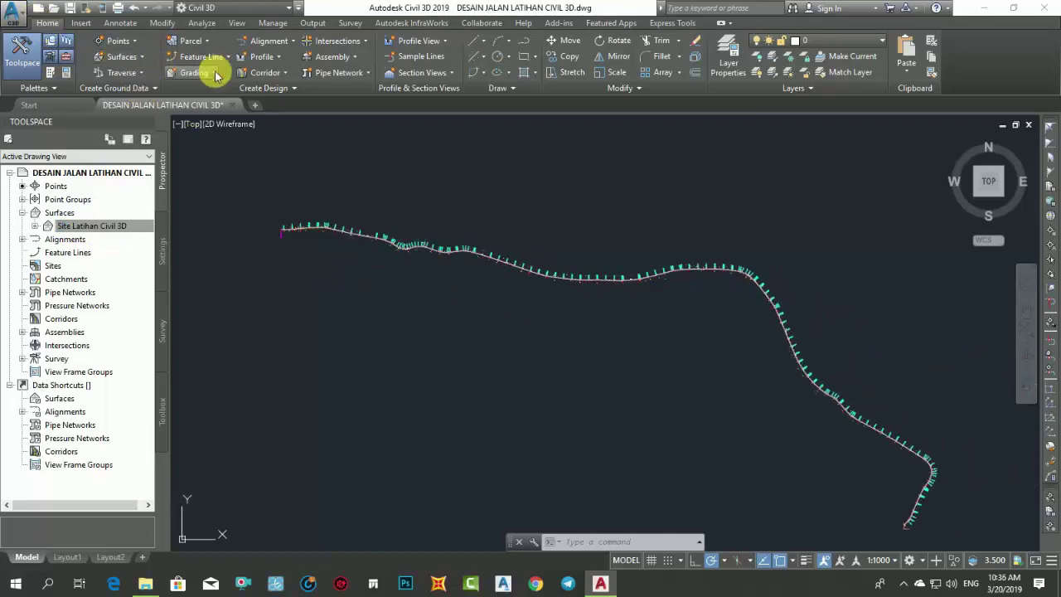
- Start a surface profile along Alignment -latihan civil 3d jalan and add the Site Latihan Civil 3D surface to its profile list
left_click(279, 58)
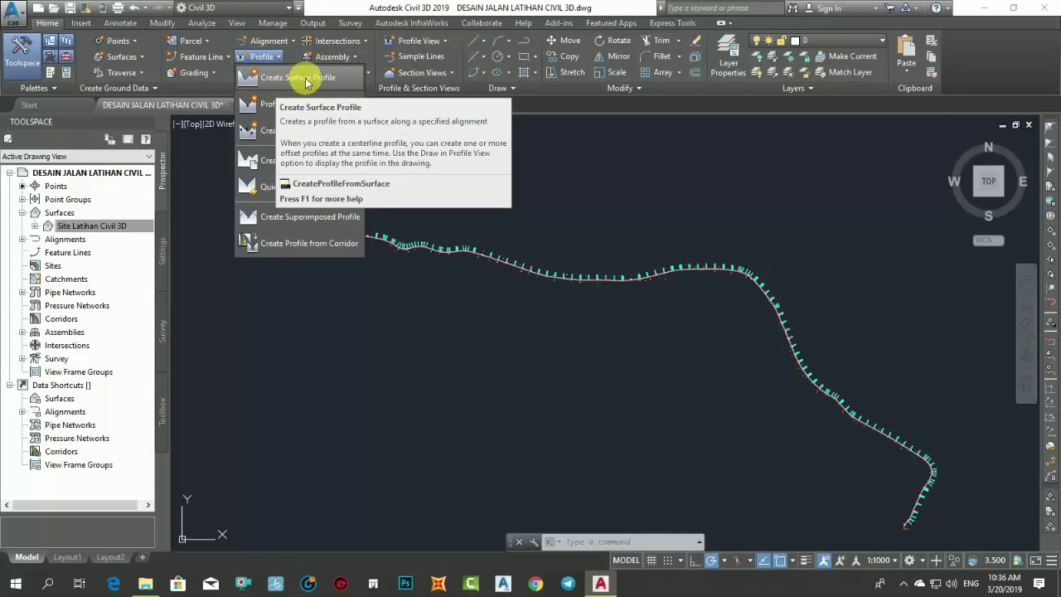
left_click(312, 80)
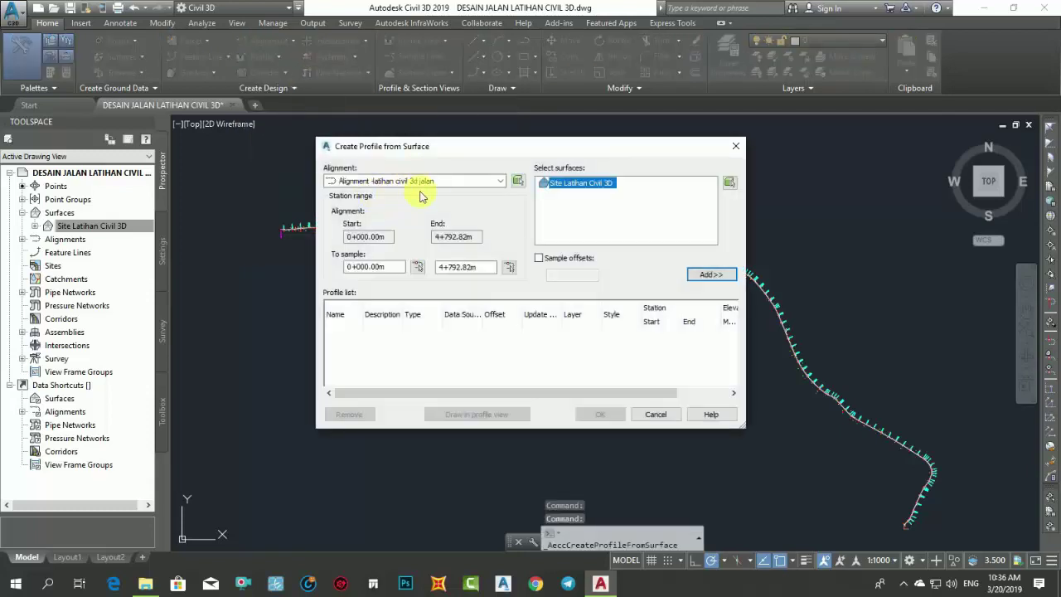
left_click_drag(454, 152, 408, 146)
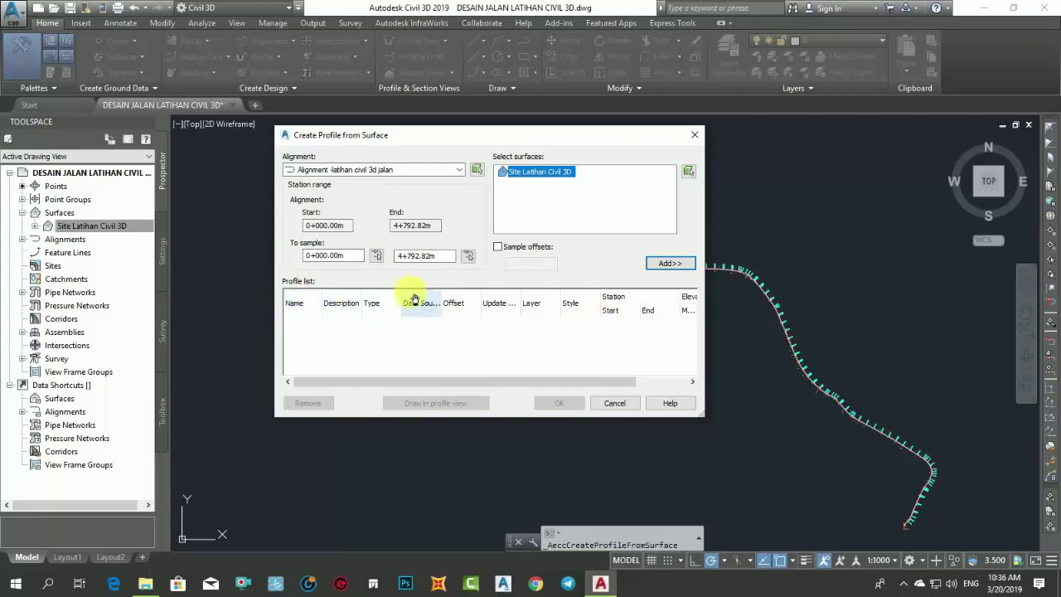
left_click(330, 305)
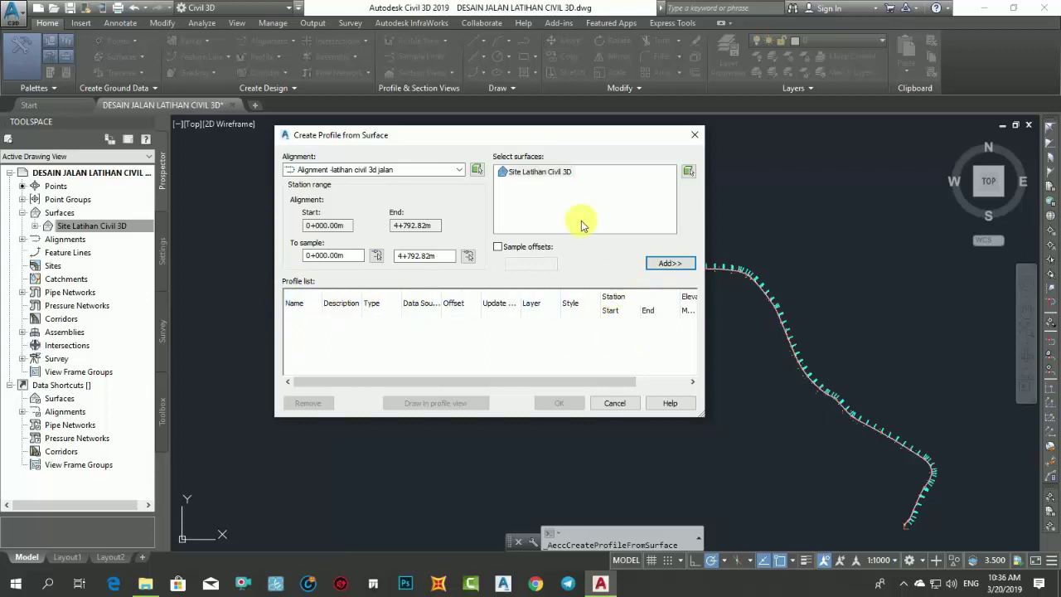
left_click(531, 173)
left_click(664, 264)
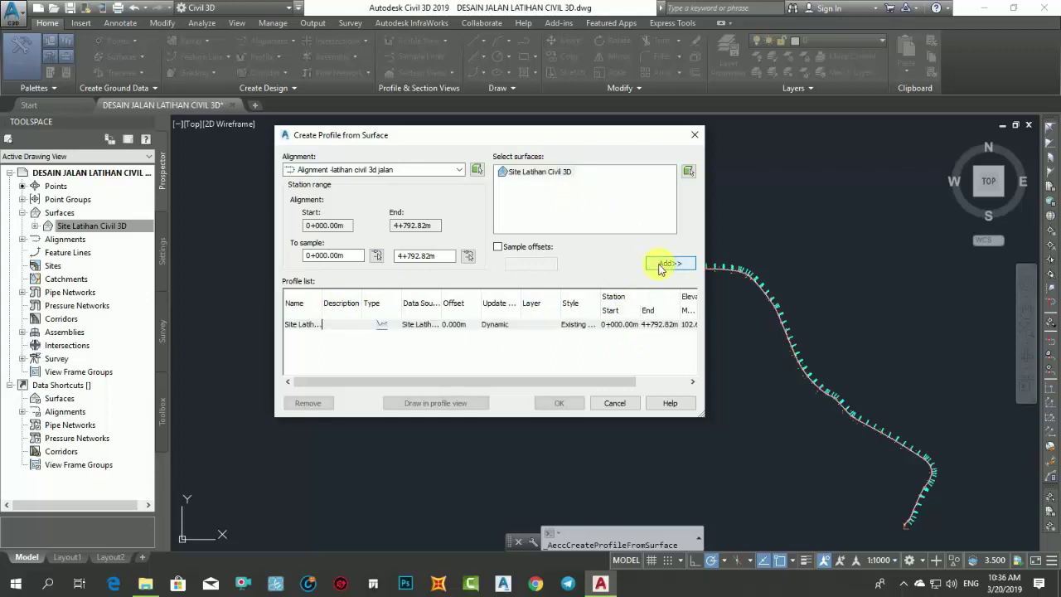
left_click(300, 325)
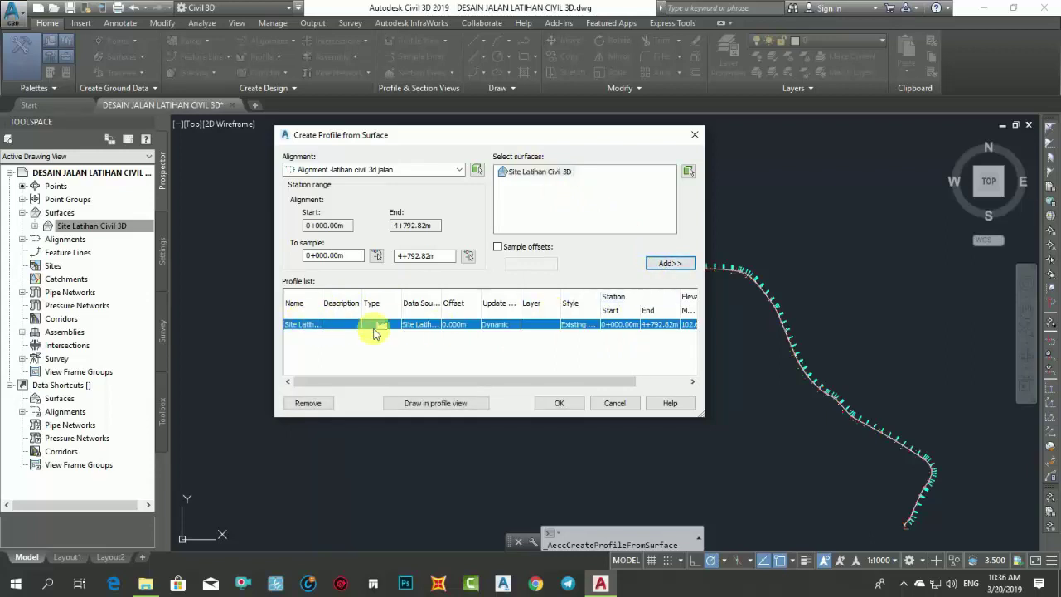
mouse_move(588, 381)
left_mouse_down()
mouse_move(680, 374)
mouse_move(465, 384)
left_mouse_up()
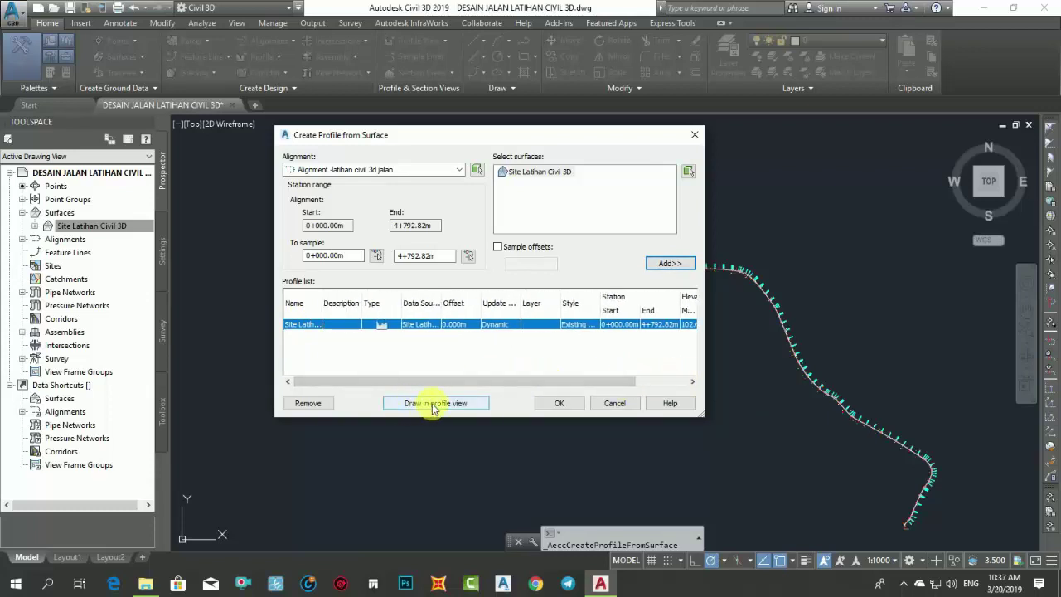
- Draw the surface profile in a new profile view and set the profile view style to Major Grids
left_click(442, 405)
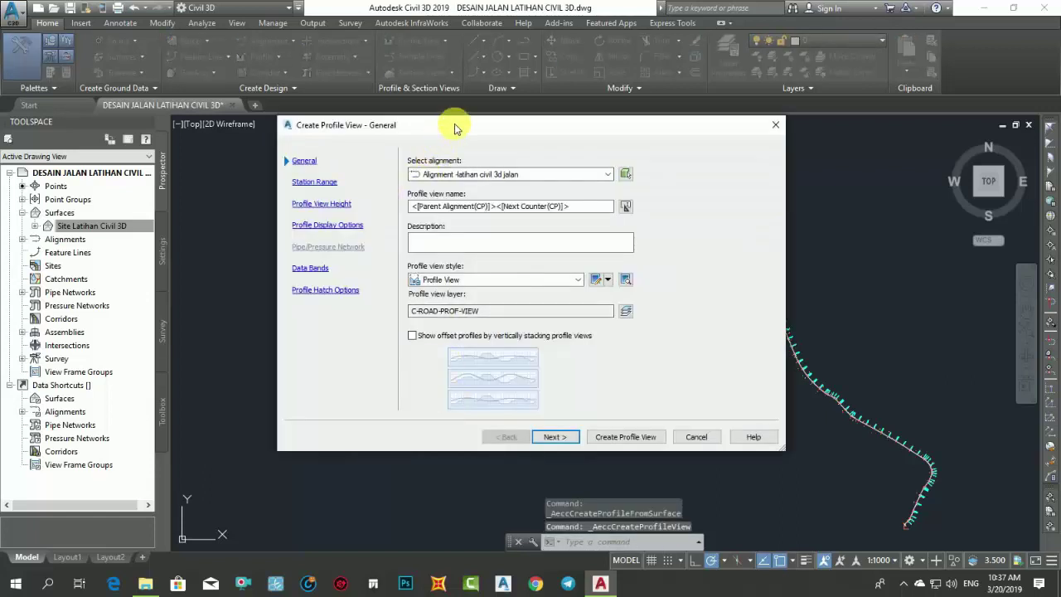
left_click_drag(455, 129, 420, 129)
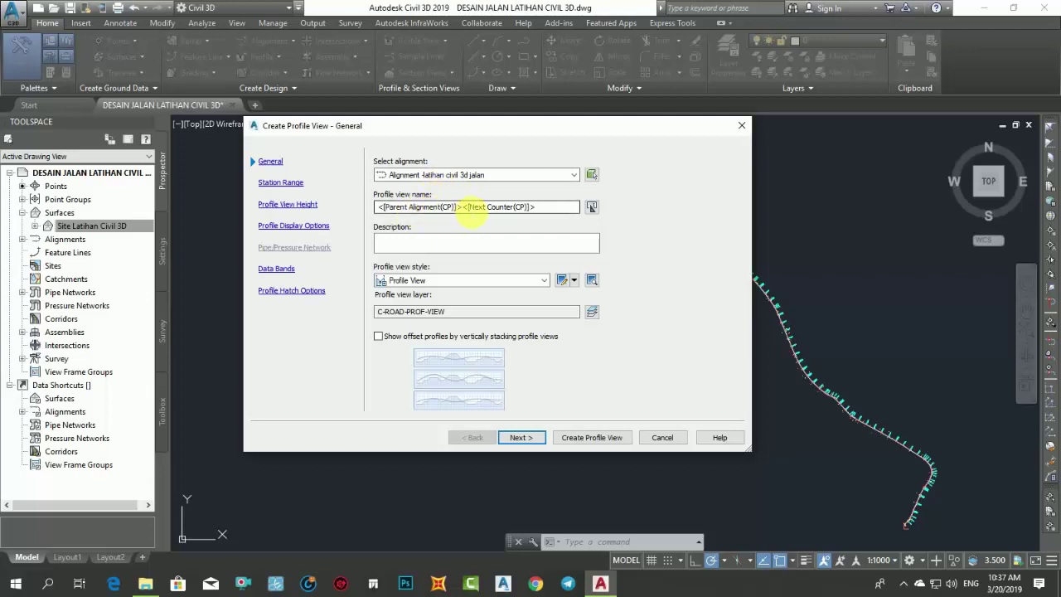
left_click(423, 241)
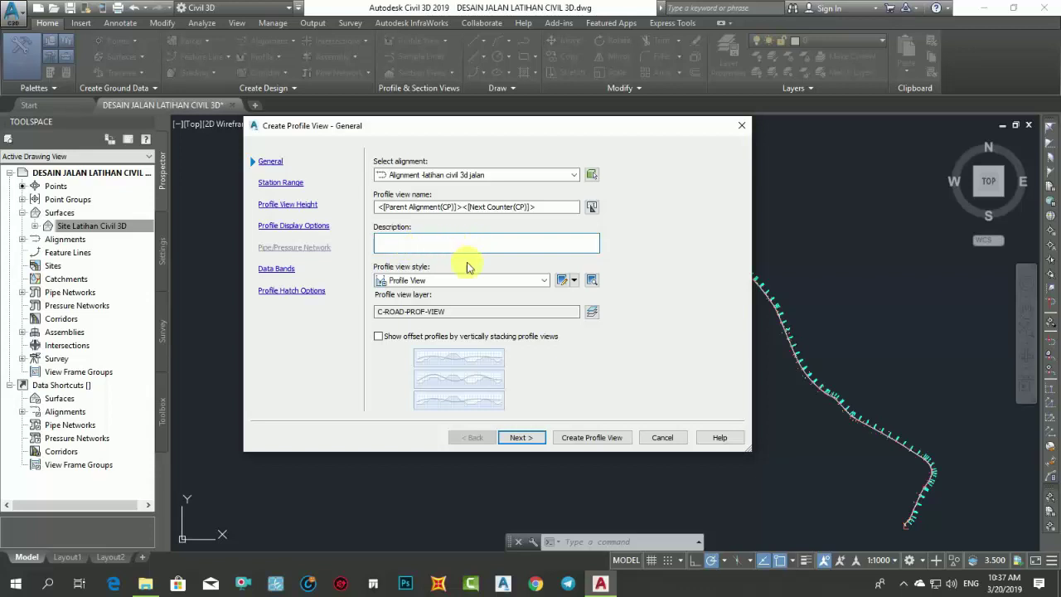
left_click(422, 282)
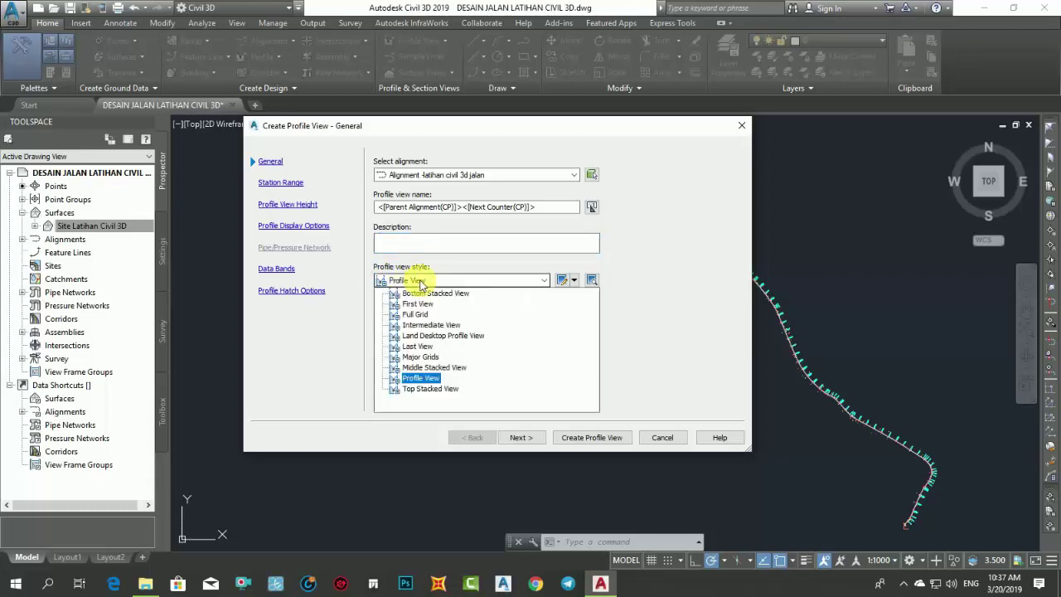
left_click(412, 365)
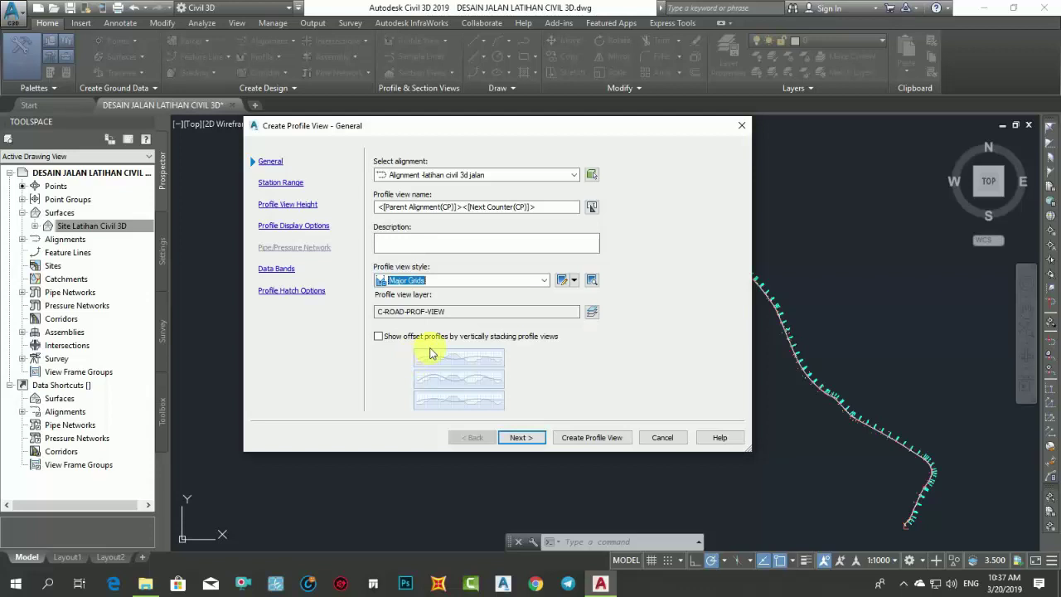
- Edit the Major Grids profile view style and rename it Major Grids latihan vicil 3d jalan
left_click(561, 281)
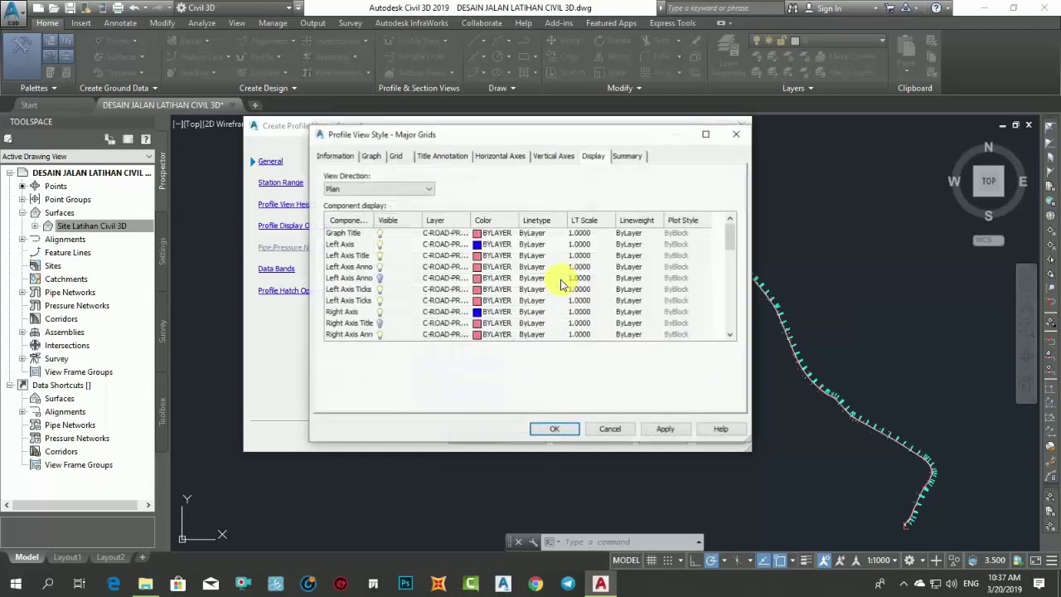
left_click(336, 159)
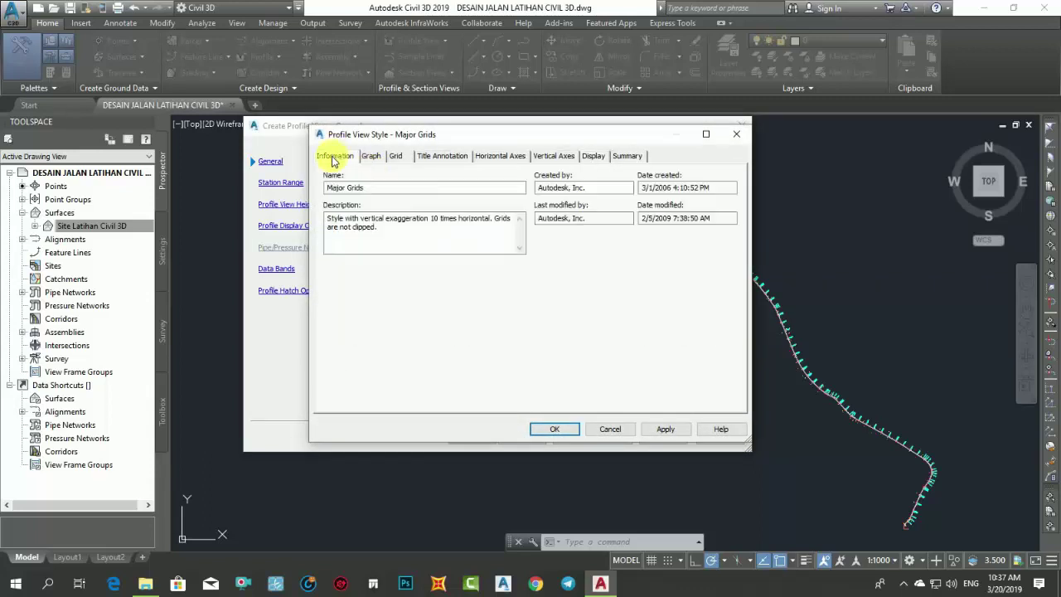
left_click(412, 190)
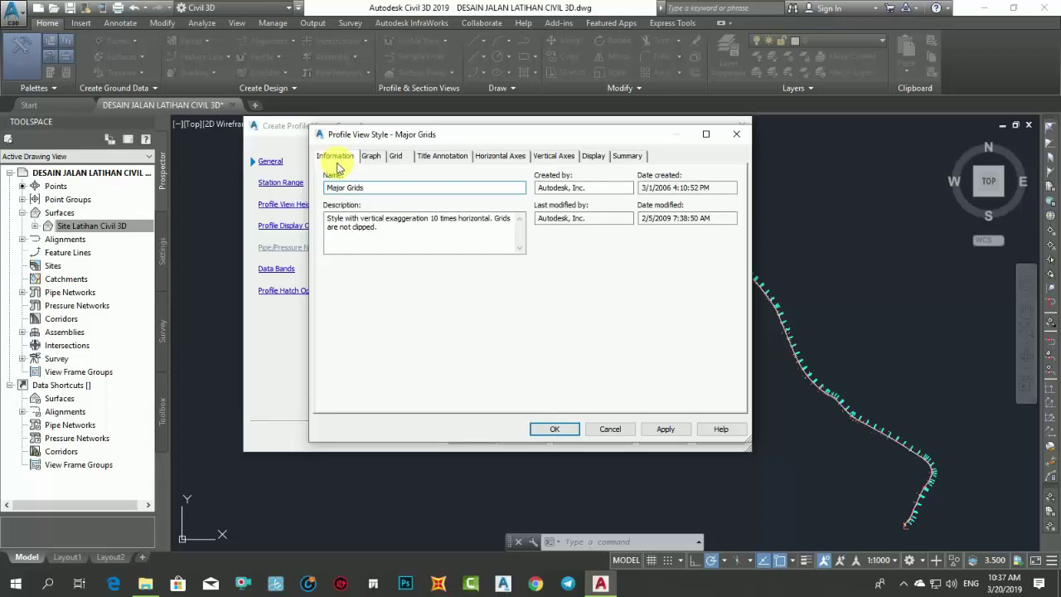
left_click(404, 230)
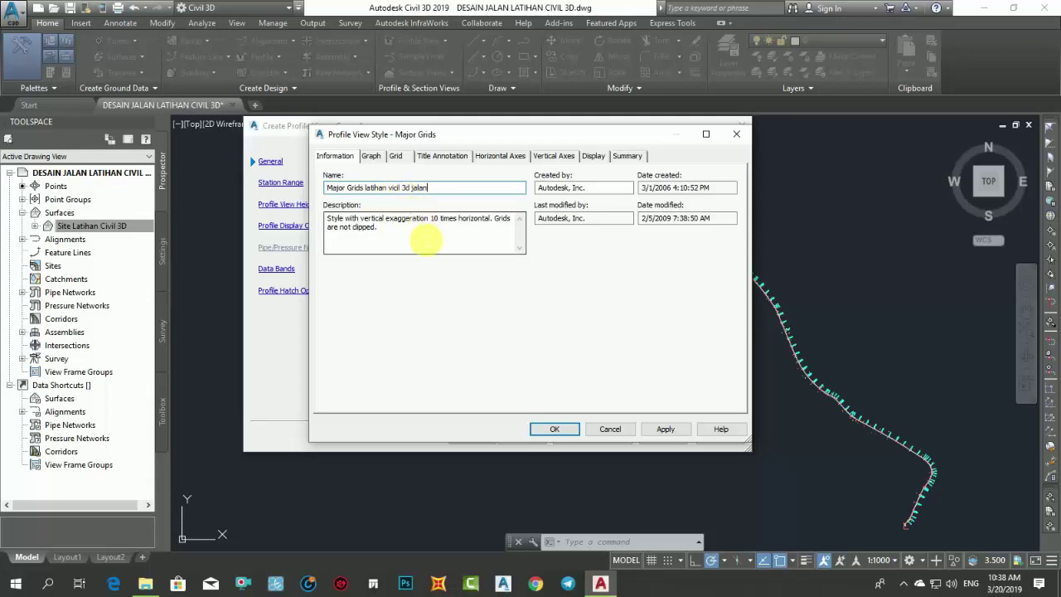
left_click(571, 187)
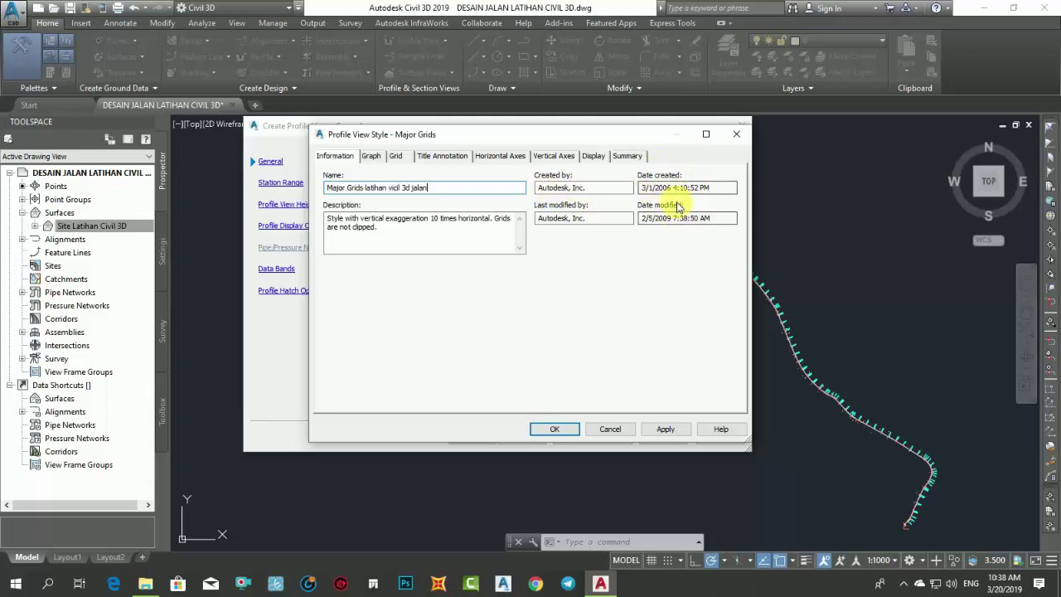
left_click(371, 157)
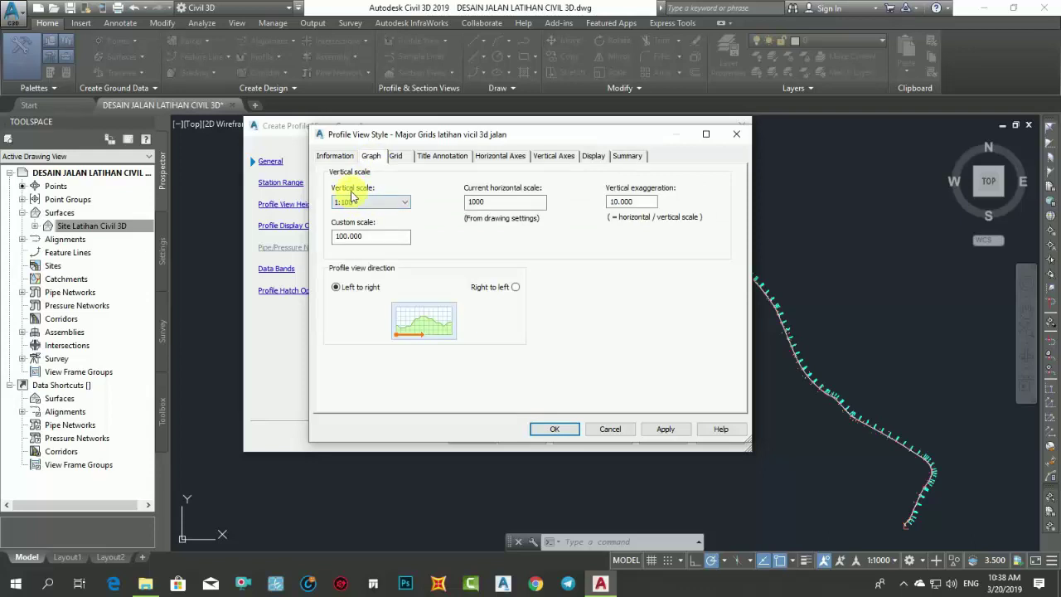
left_click(383, 204)
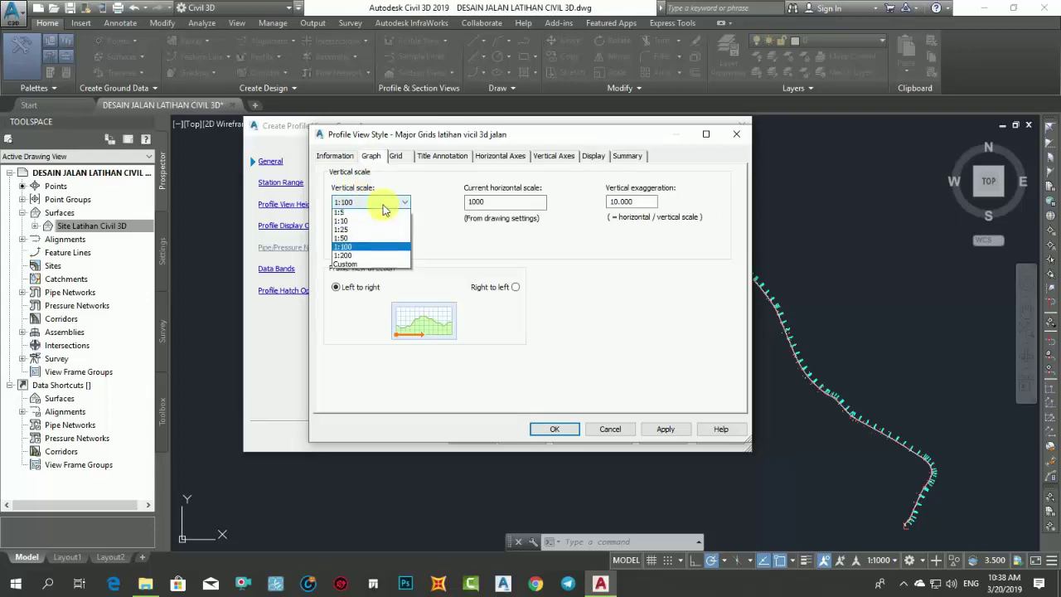
left_click(384, 205)
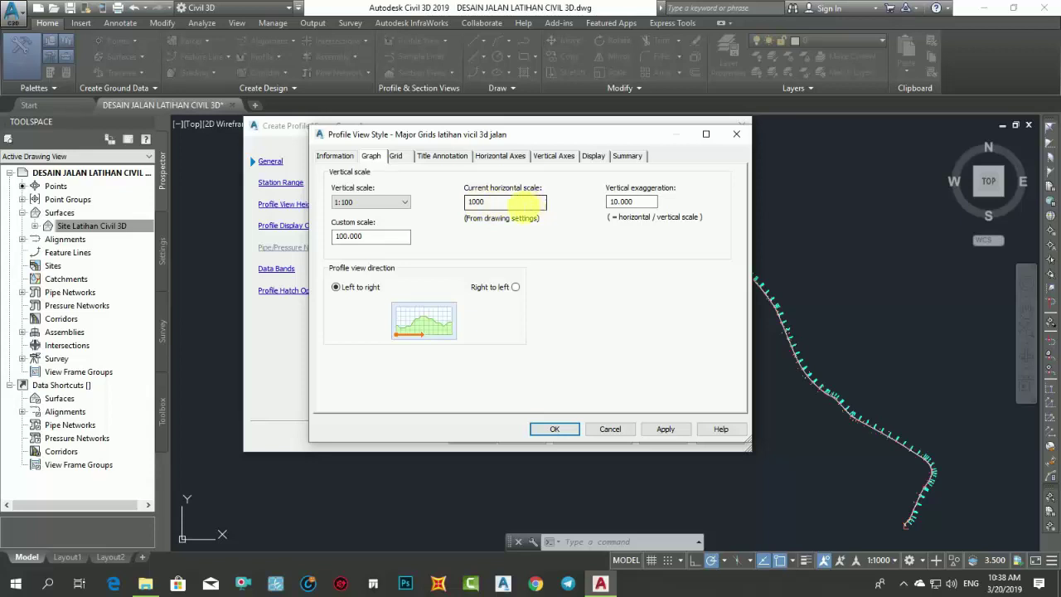
- Clip both the vertical and horizontal grids of the profile view style to the highest profile(s)
left_click(397, 163)
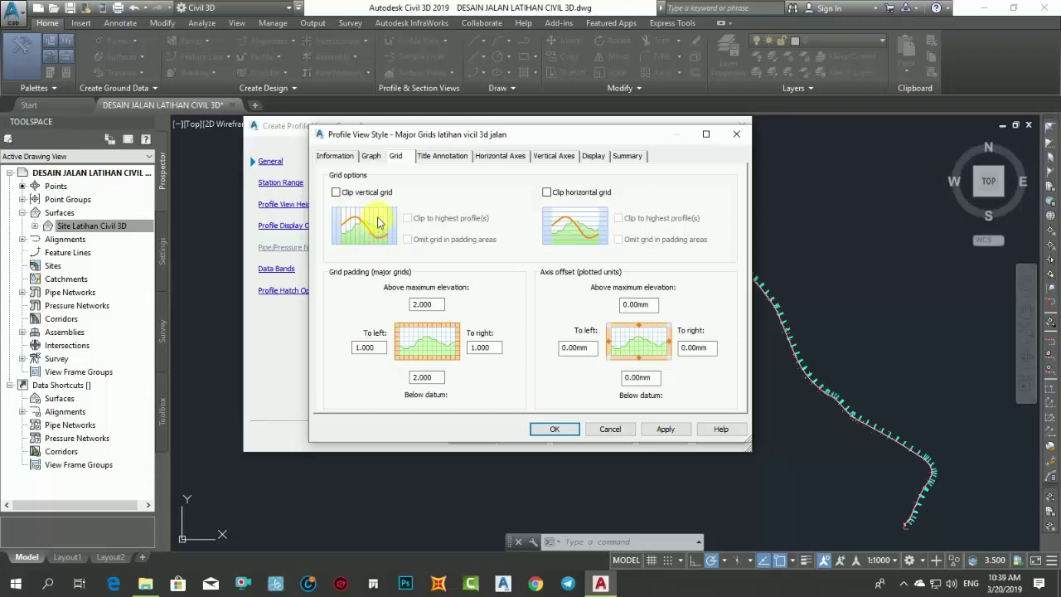
left_click(336, 194)
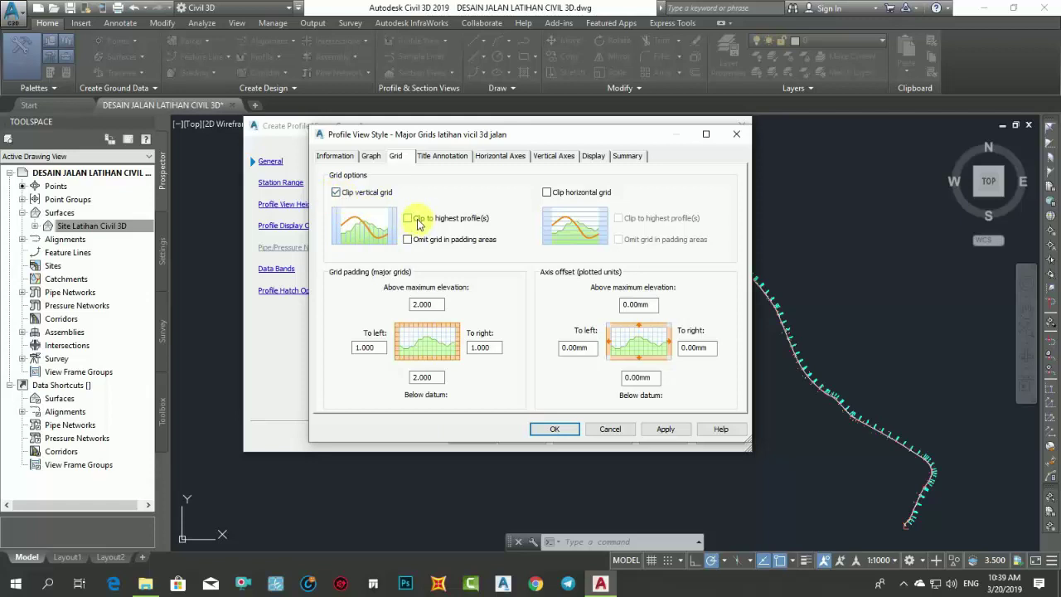
left_click(409, 220)
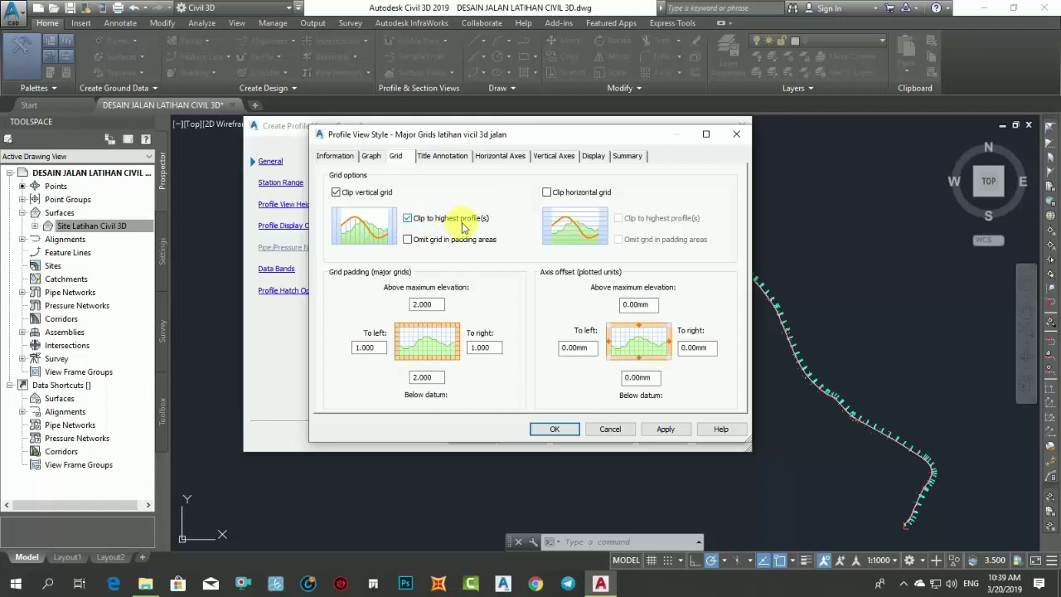
left_click(548, 194)
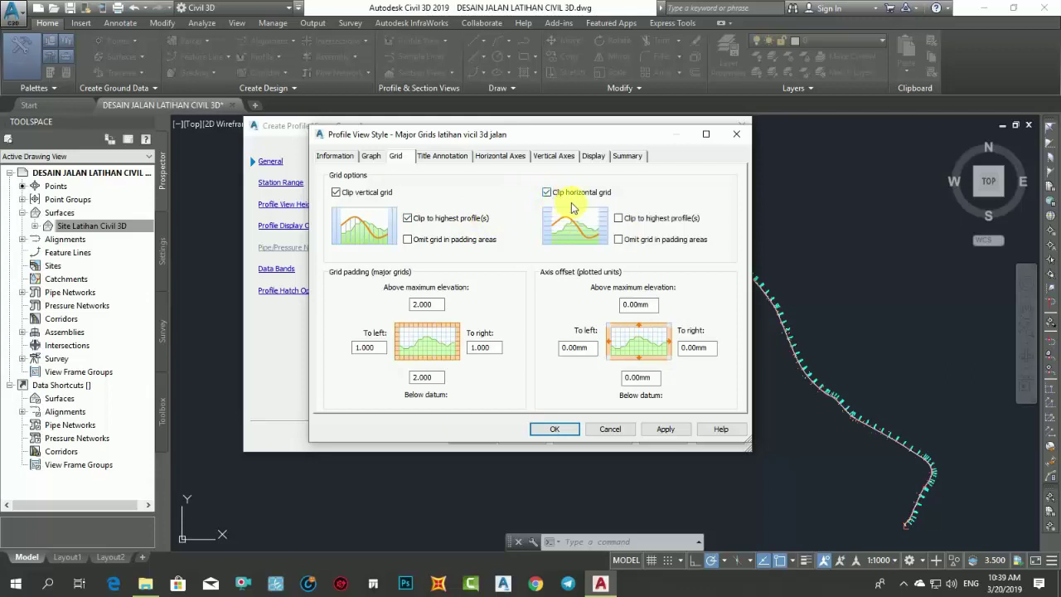
left_click(619, 220)
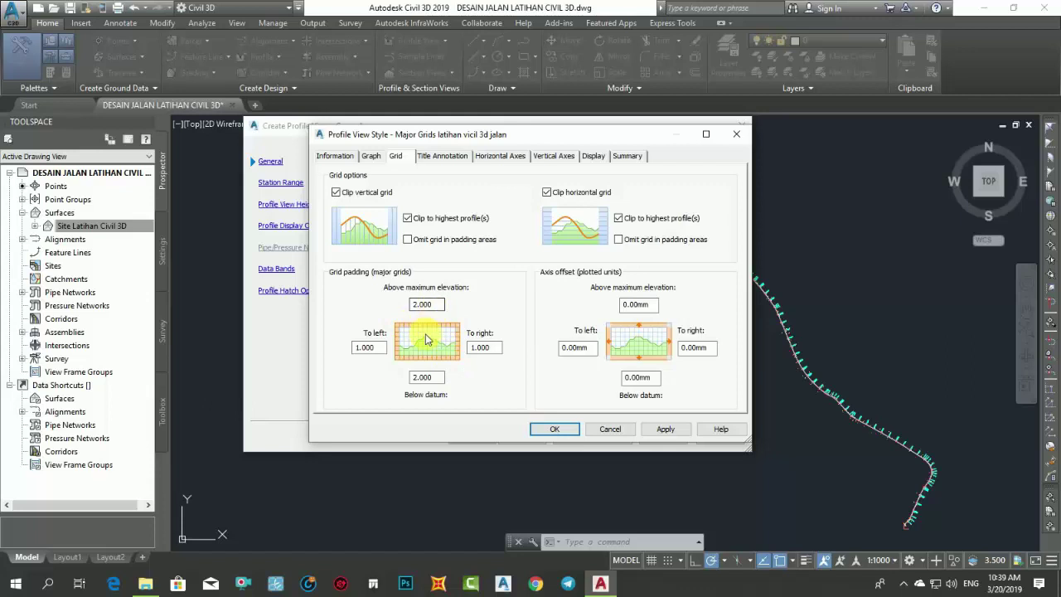
- Set the major grid padding to 0 on both the left and right sides of the profile view
key("Tab")
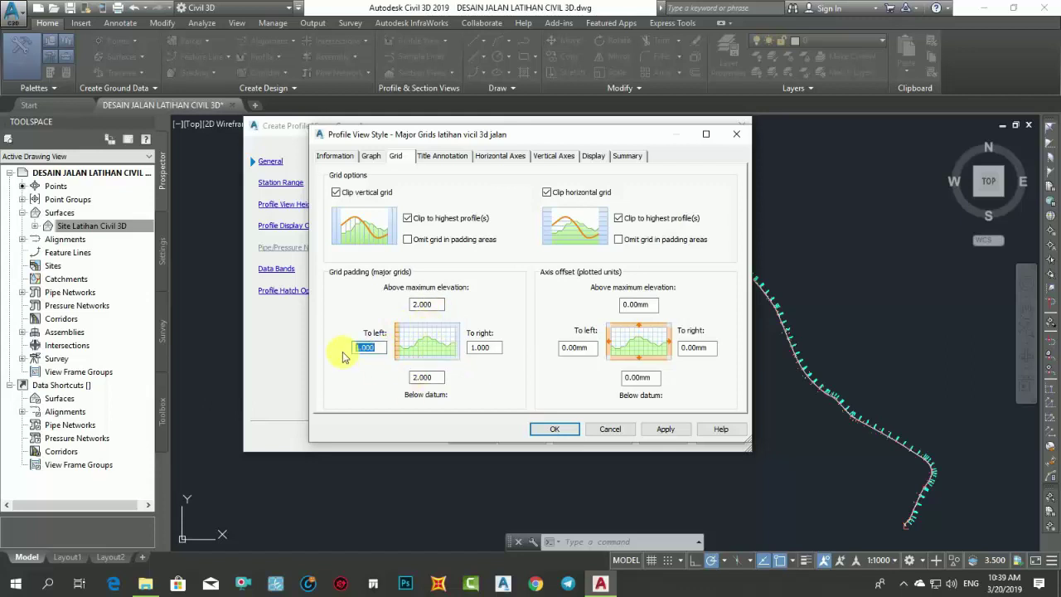
type("0")
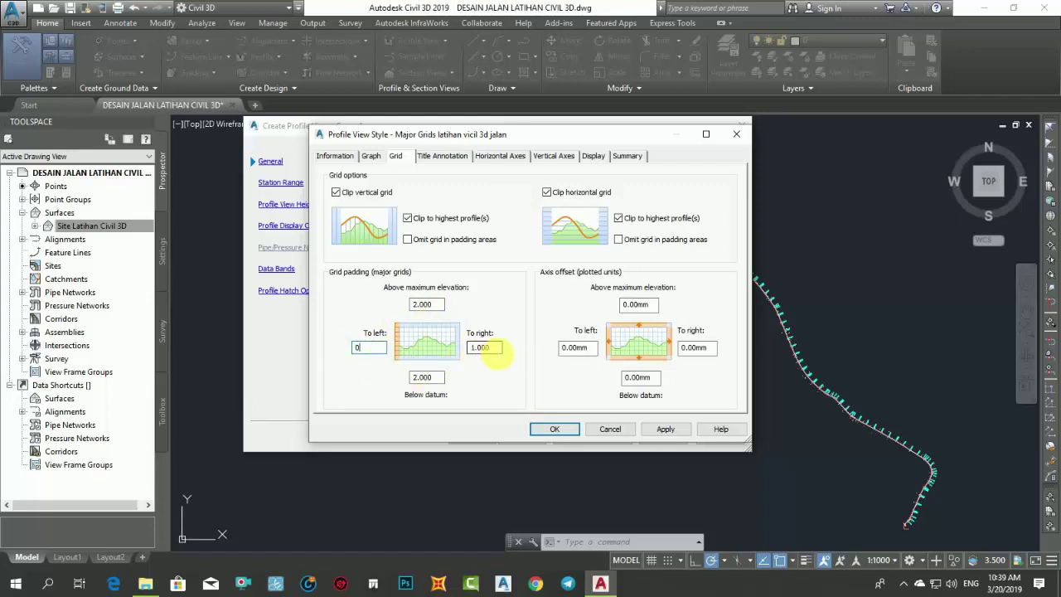
left_click(495, 351)
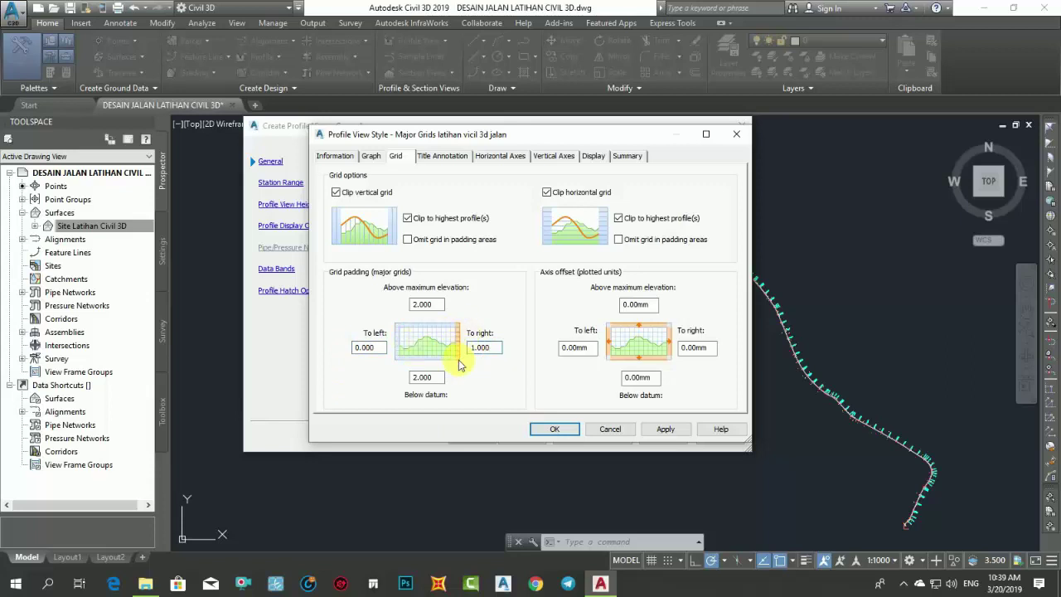
left_click(428, 382)
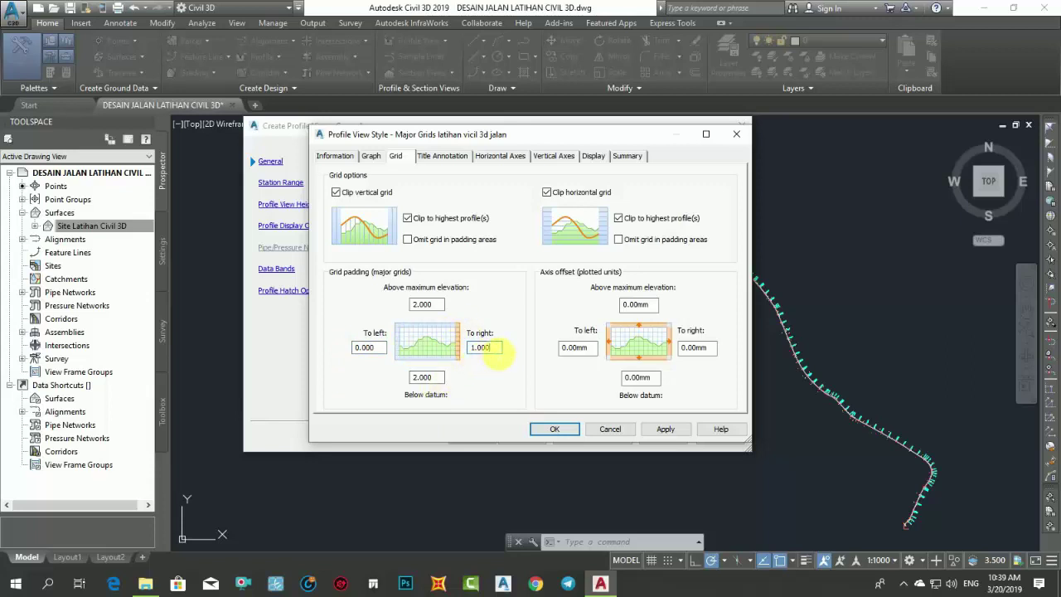
left_click_drag(495, 350, 454, 351)
type("0")
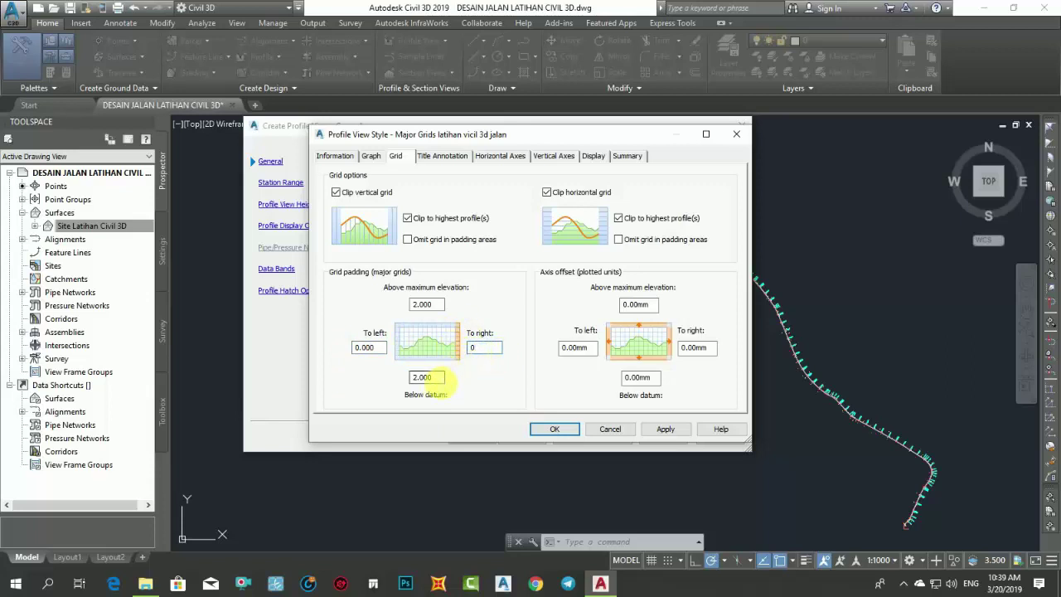
left_click(423, 377)
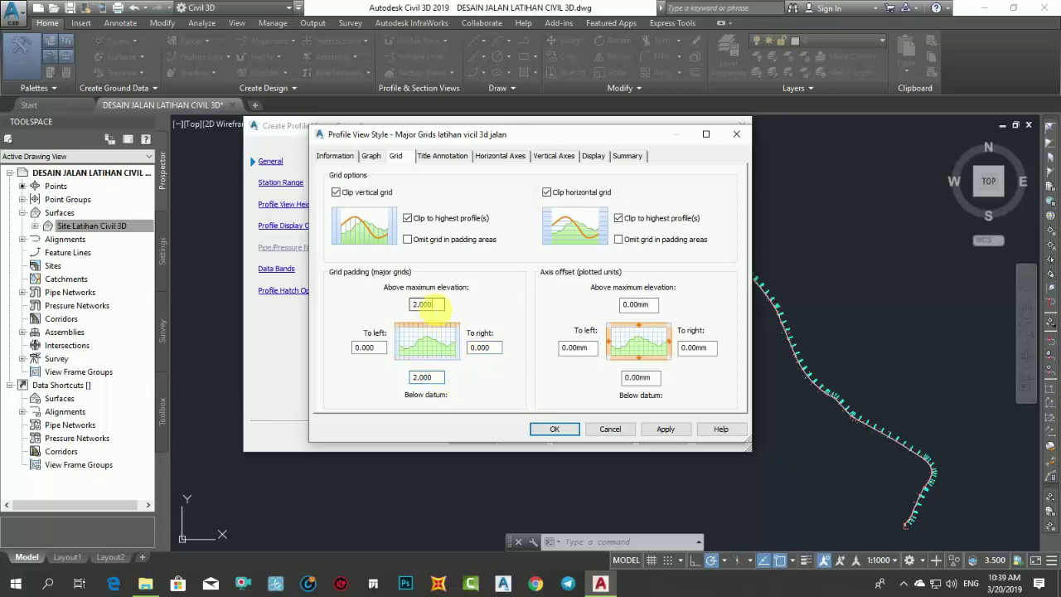
left_click(431, 378)
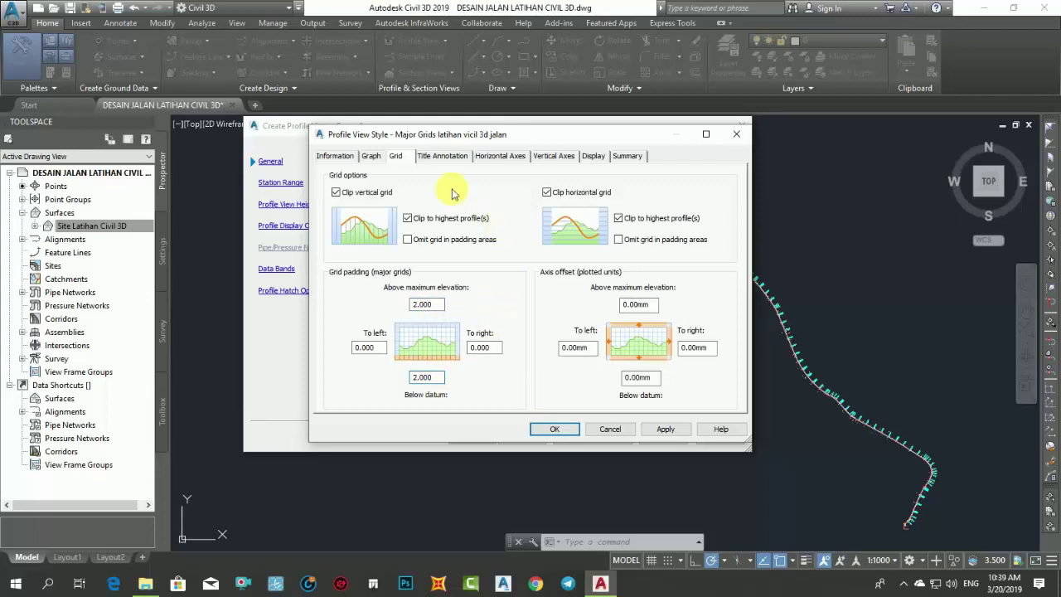
left_click(403, 156)
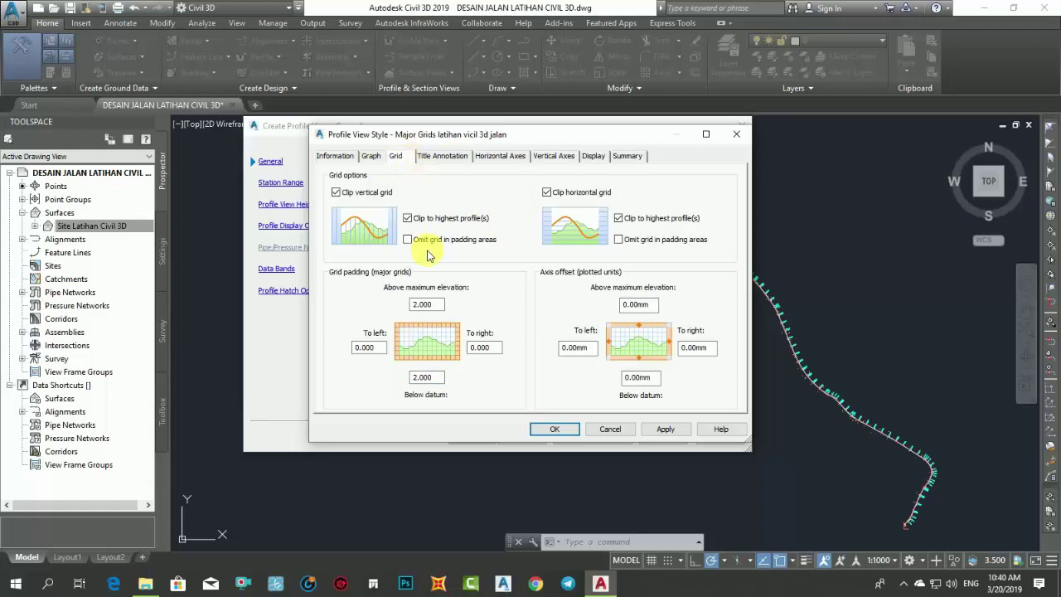
- Examine the graph view title's annotation settings, including the available text styles, the text height and the title content
left_click(431, 160)
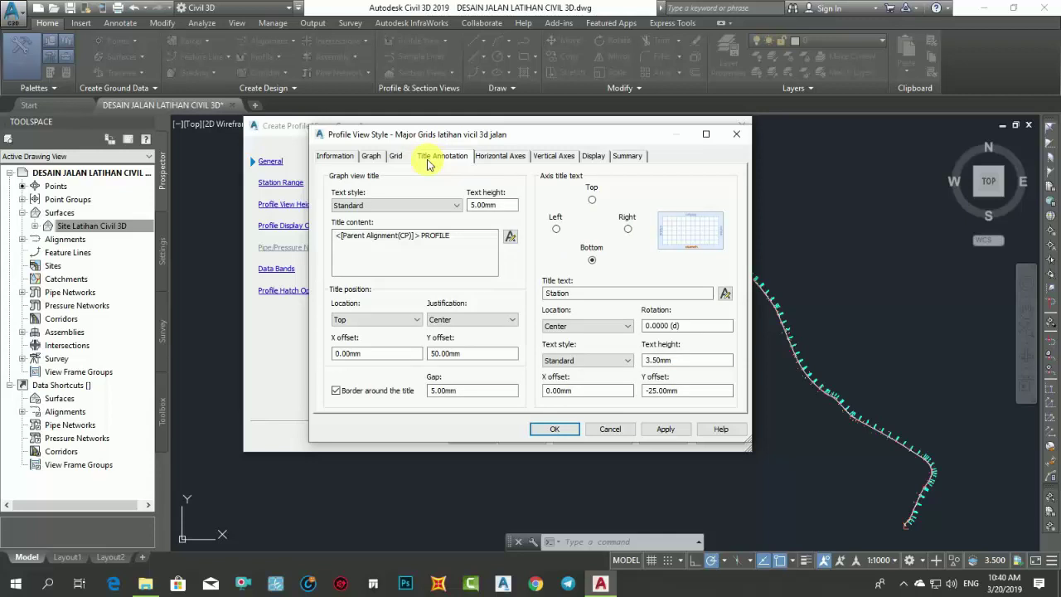
left_click(452, 211)
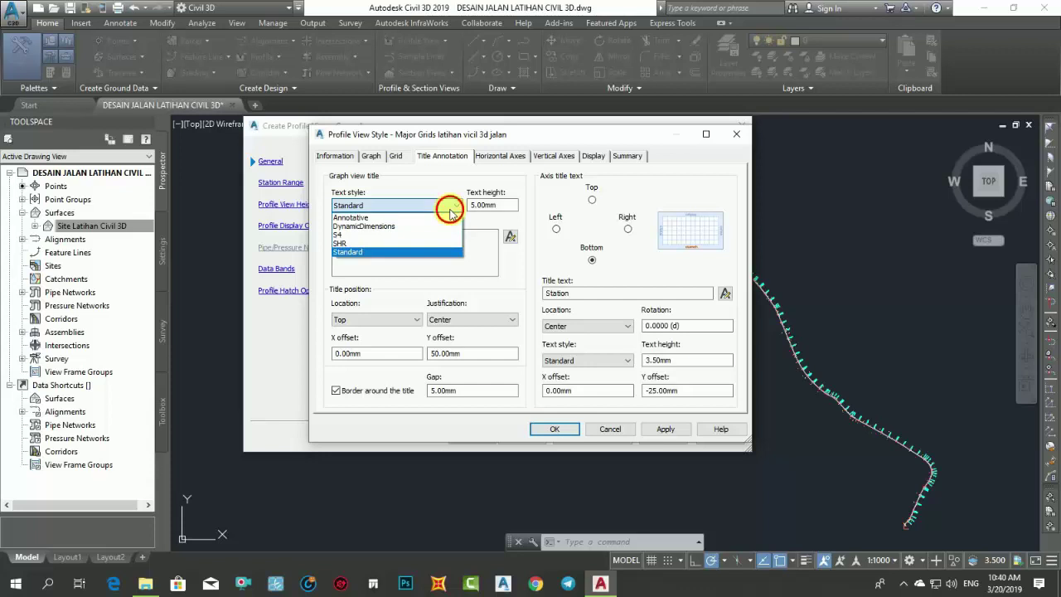
left_click(450, 213)
left_click(451, 212)
left_click(450, 212)
left_click(451, 213)
left_click(450, 214)
double_click(491, 207)
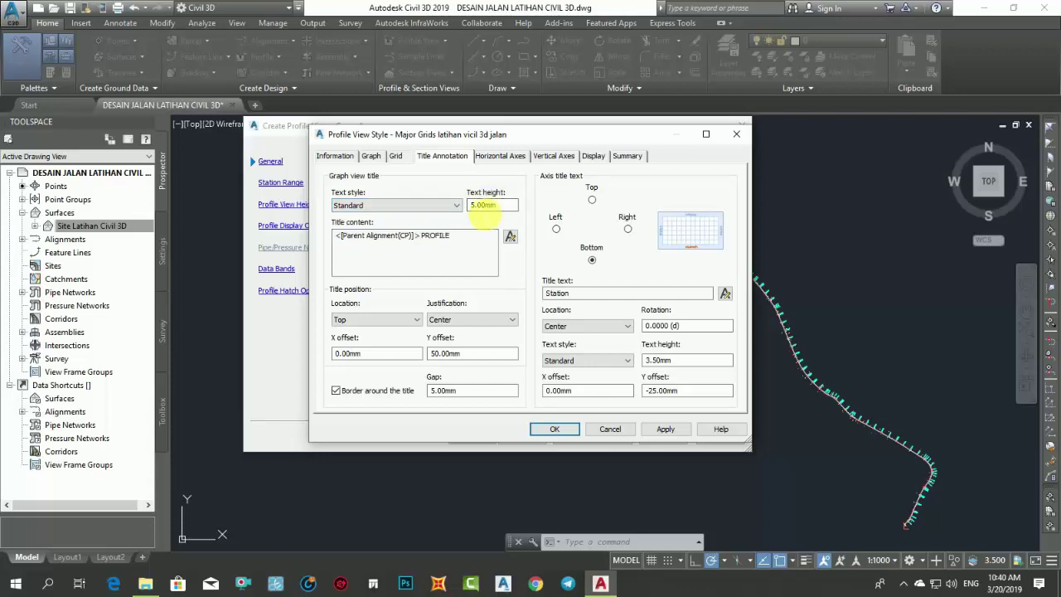
left_click(469, 238)
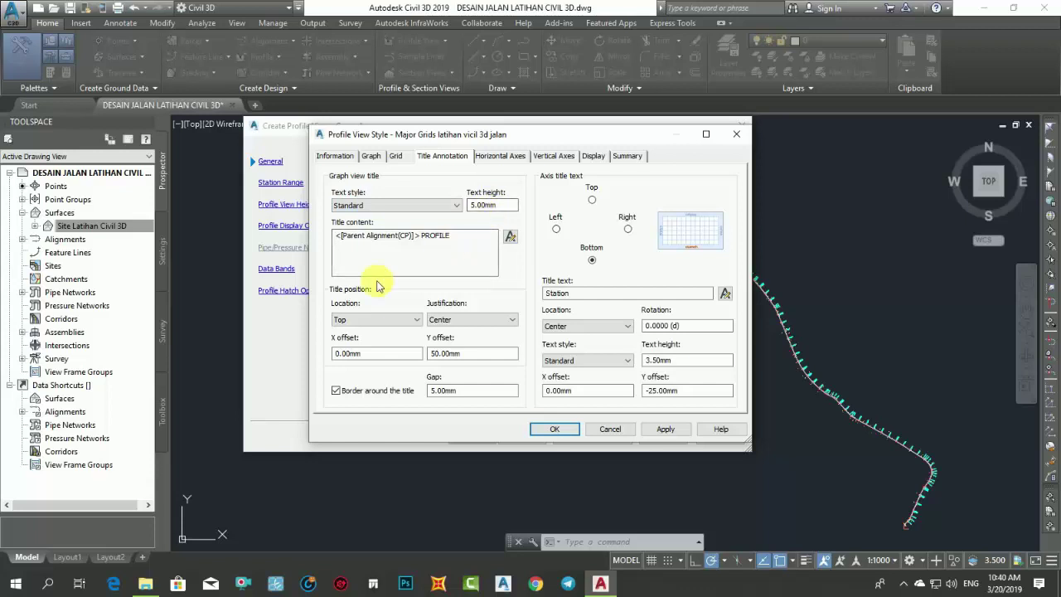
left_click(491, 205)
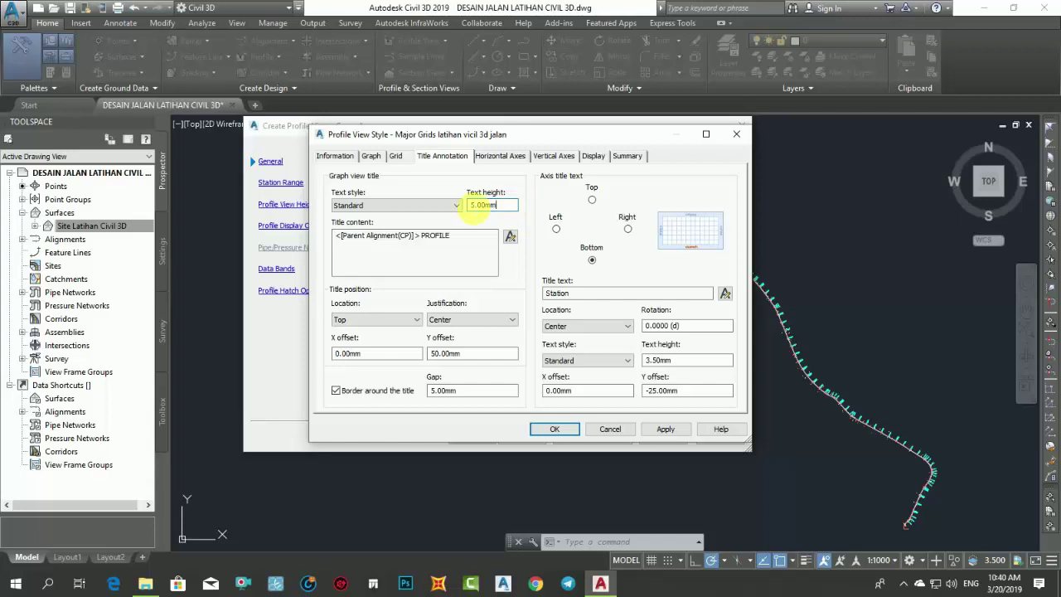
left_click(489, 206)
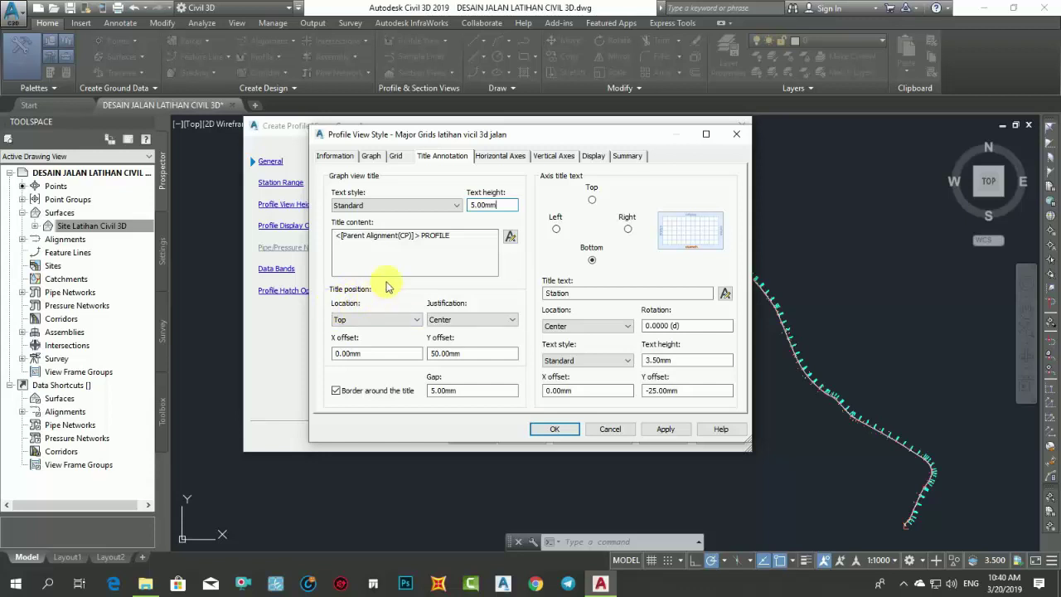
- Place the graph view title at the Bottom location with a Y offset of -75 mm
left_click(366, 322)
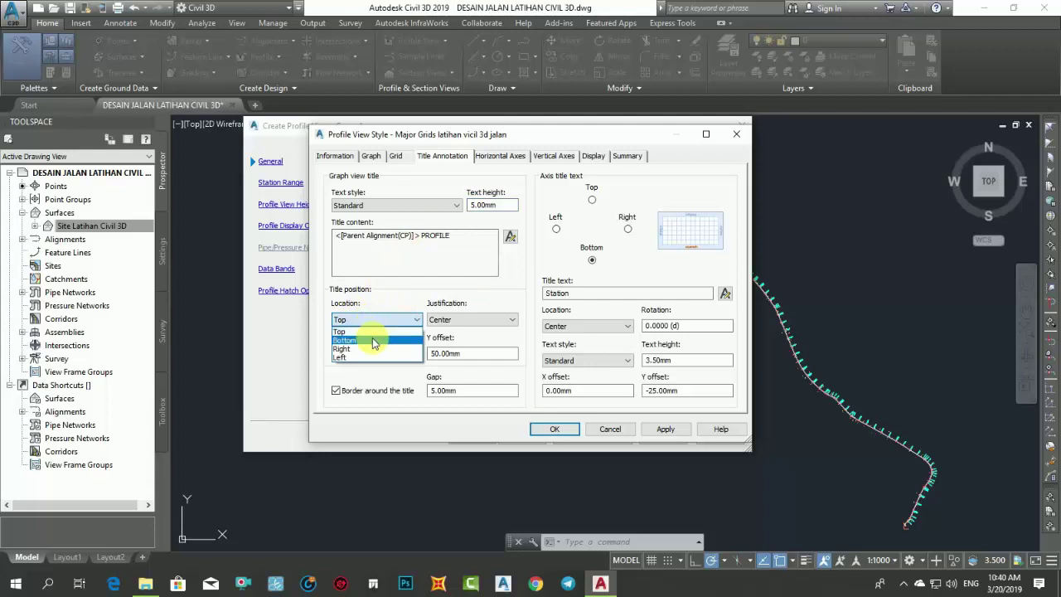
left_click(372, 340)
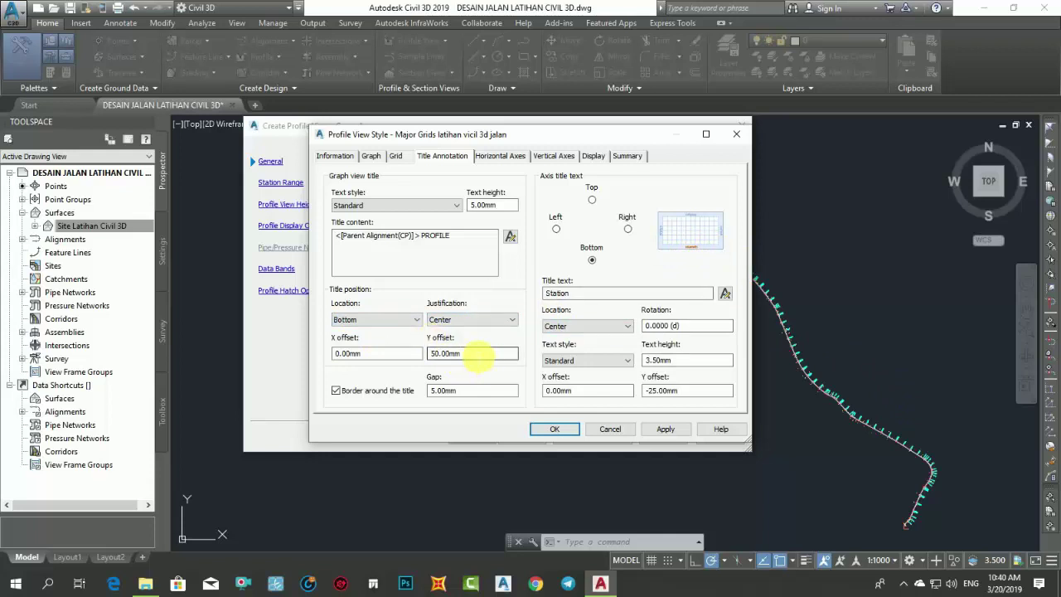
double_click(445, 355)
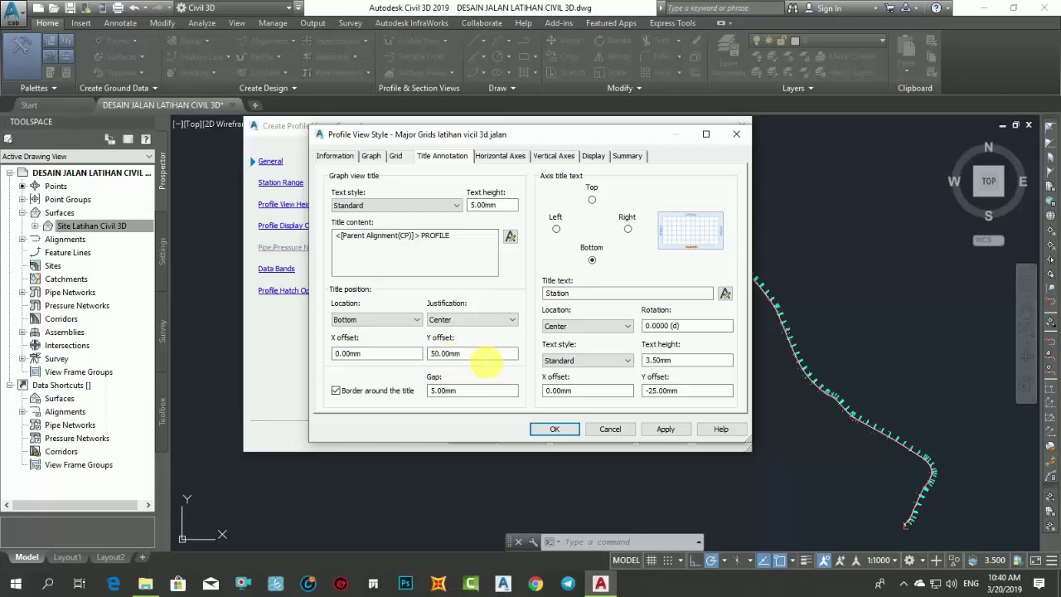
double_click(447, 355)
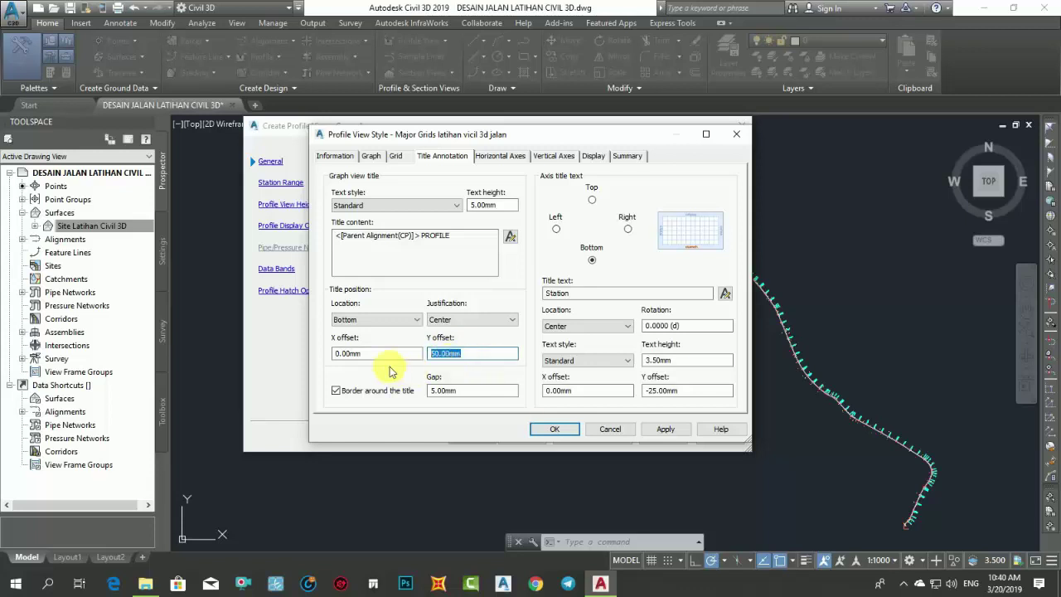
type("-75")
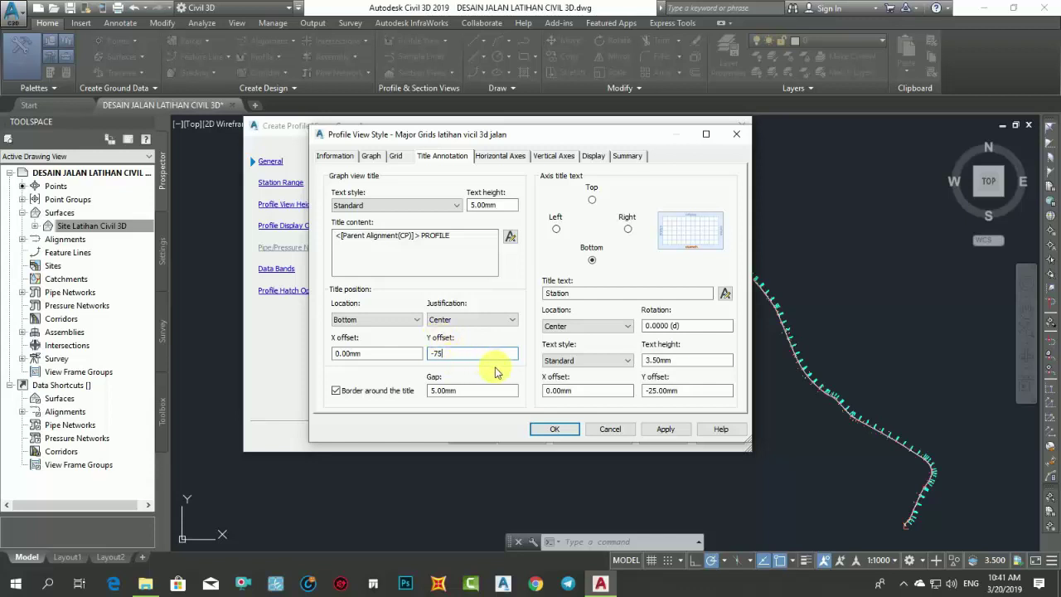
- Set the bottom axis title's Y offset to -45 mm and remove the border around the graph view title
left_click(655, 400)
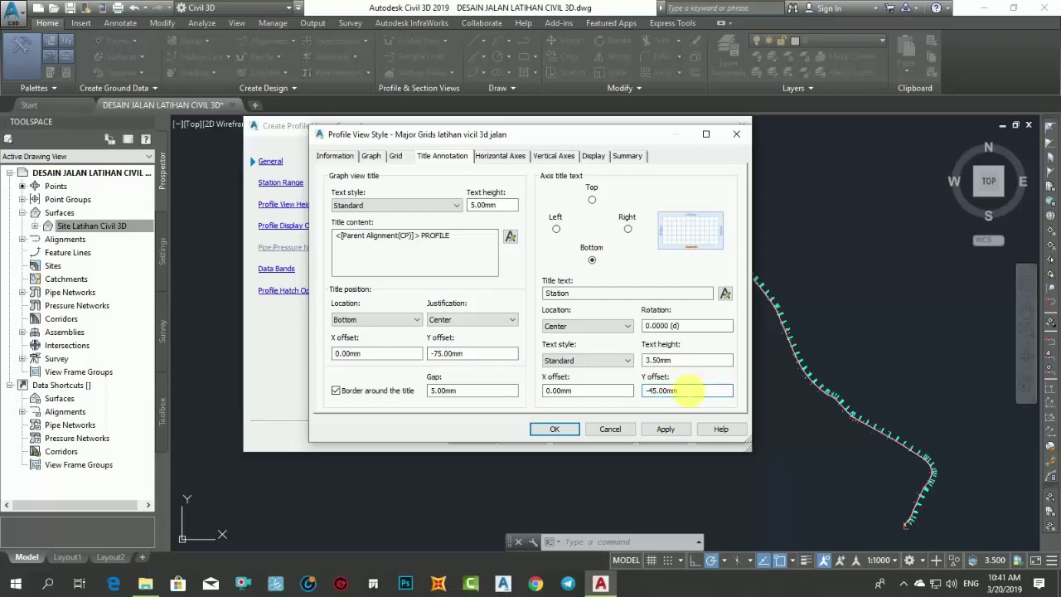
left_click(655, 328)
type("4")
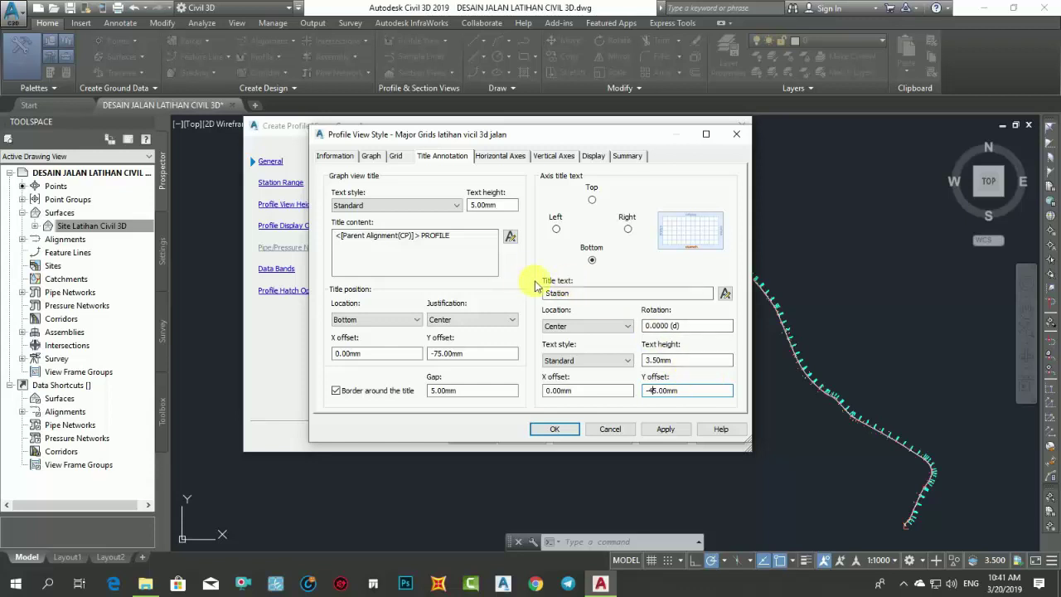
left_click_drag(597, 290, 552, 292)
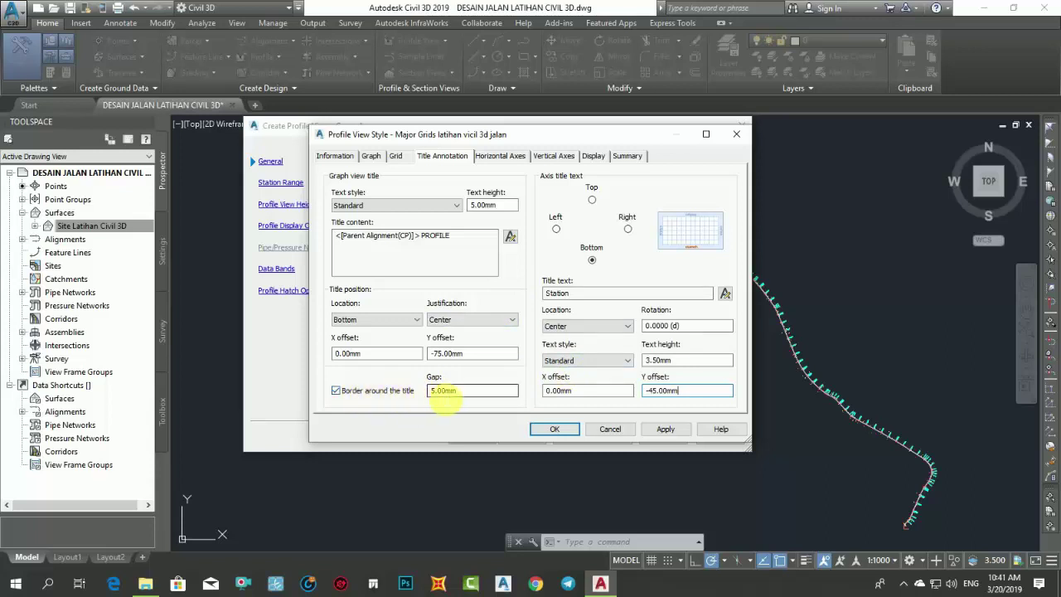
left_click(336, 392)
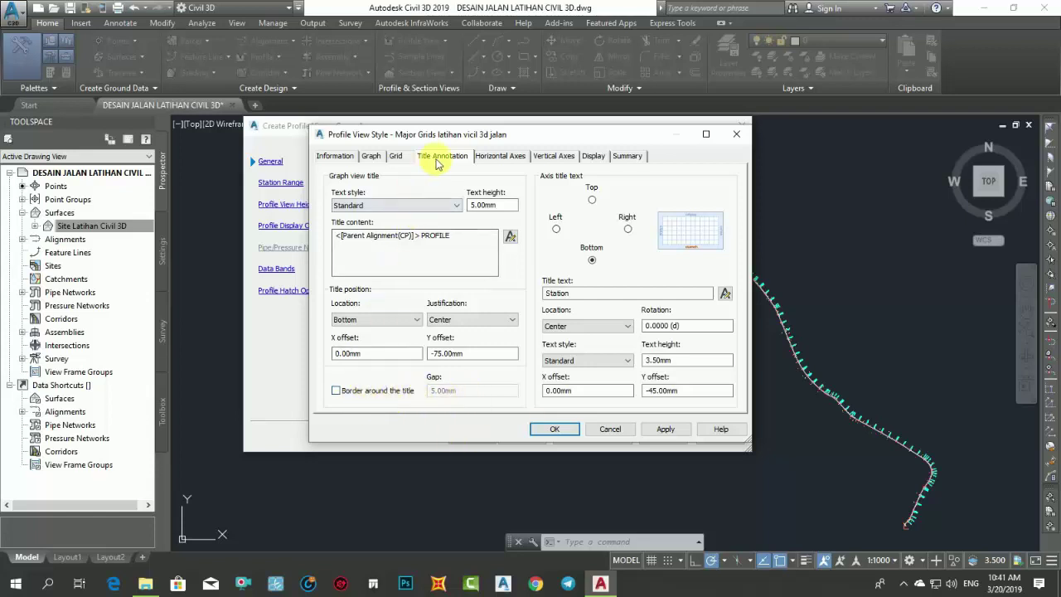
- Set the bottom horizontal axis's major tick interval to 50 m and its minor tick interval to 25 m
left_click(489, 161)
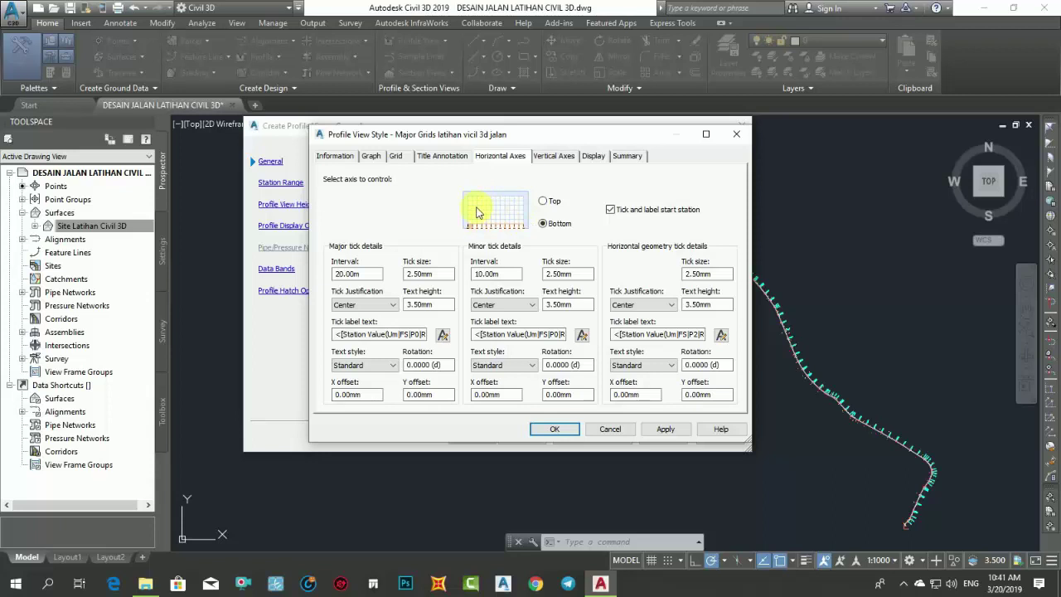
double_click(348, 274)
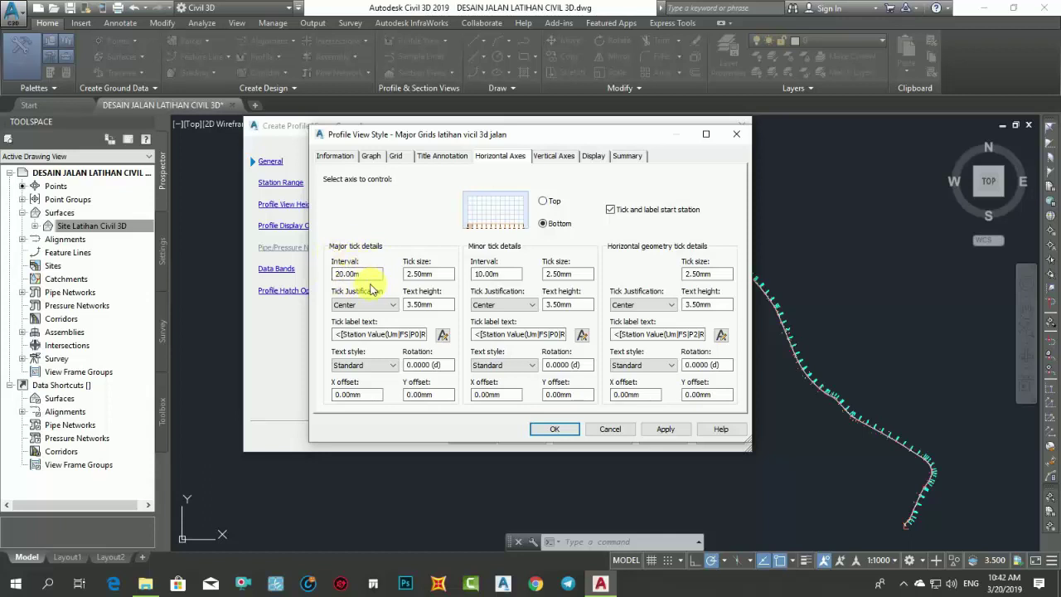
double_click(352, 276)
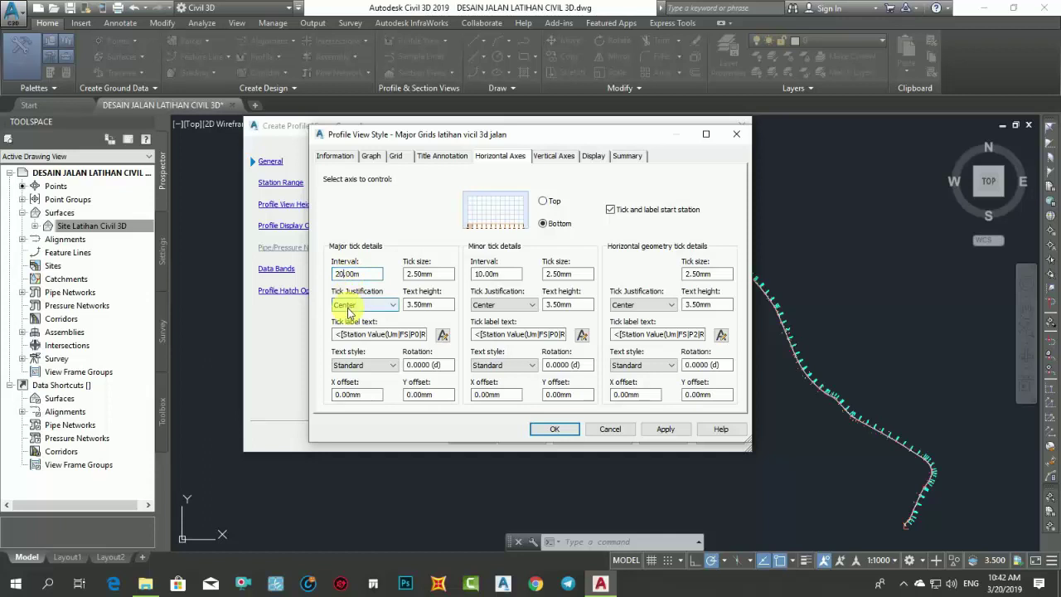
type("5")
double_click(486, 274)
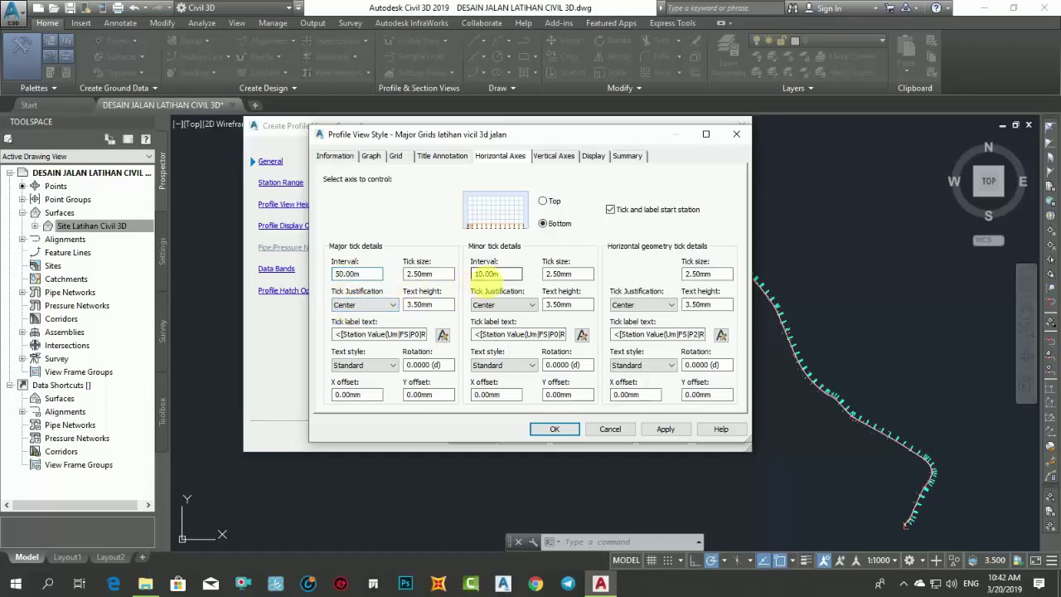
left_click(344, 274)
left_click(479, 275)
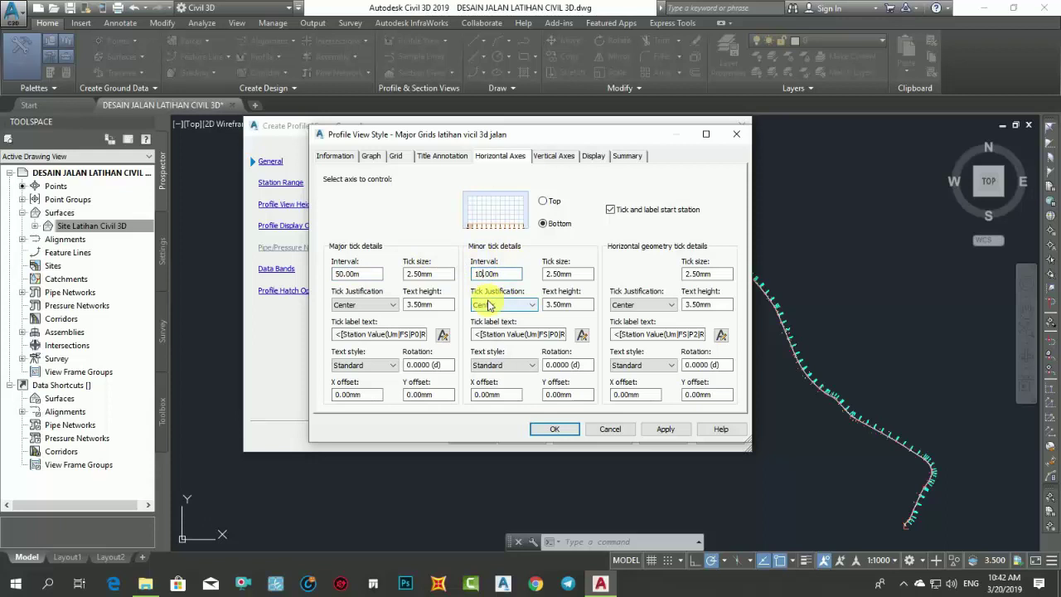
key("Delete")
key("Delete")
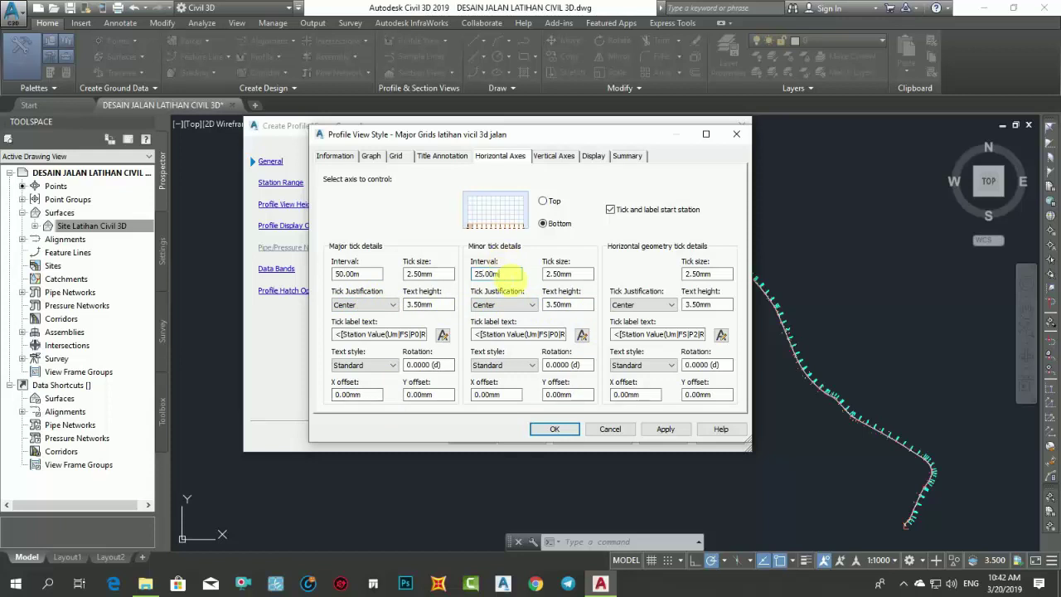
type("m")
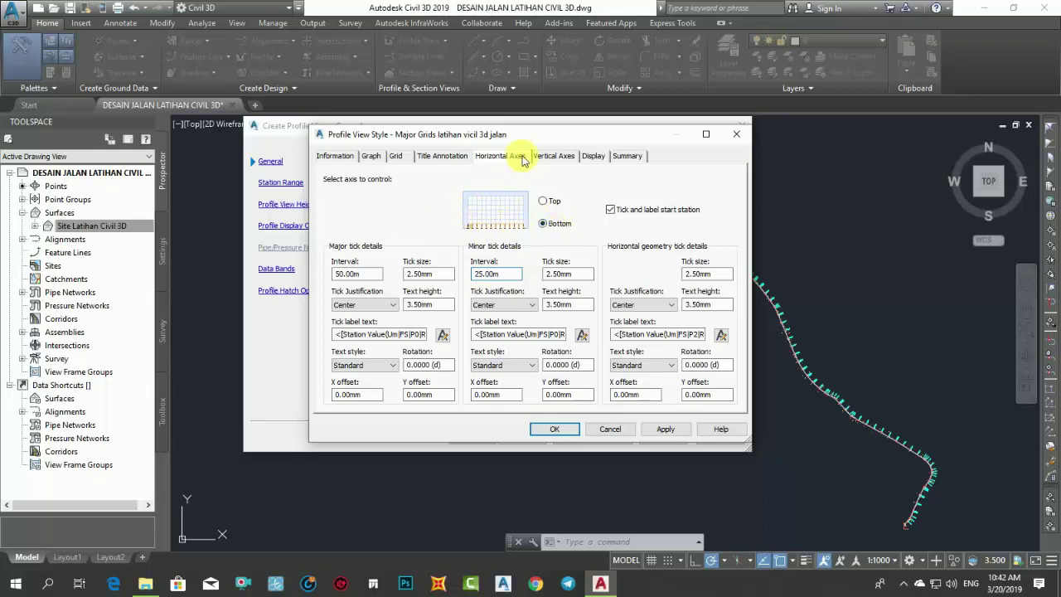
- Set the left vertical axis's major tick interval to 10 m and its minor tick interval to 5 m
left_click(560, 160)
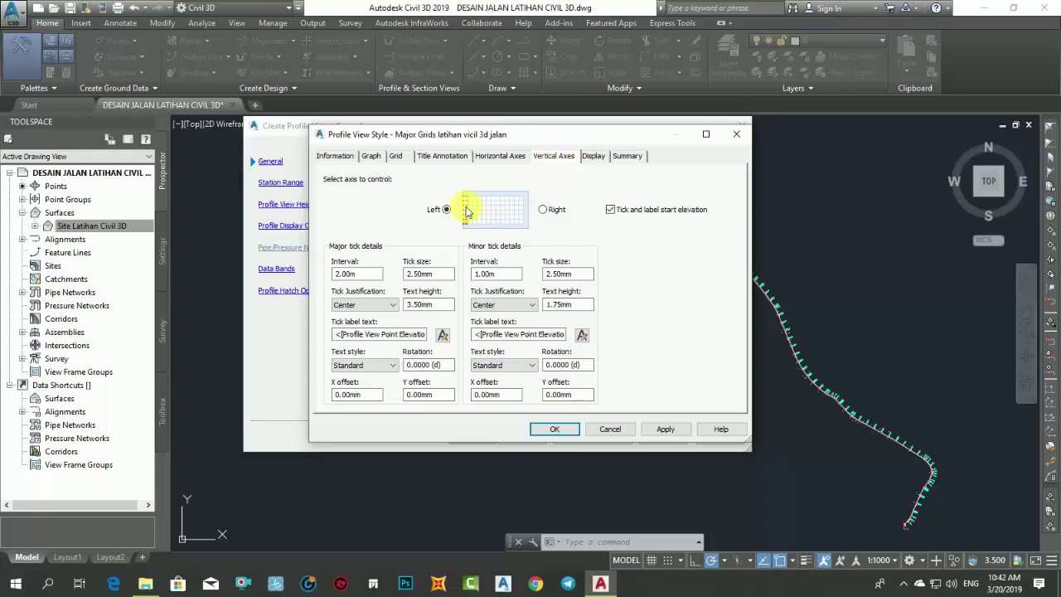
left_click(544, 209)
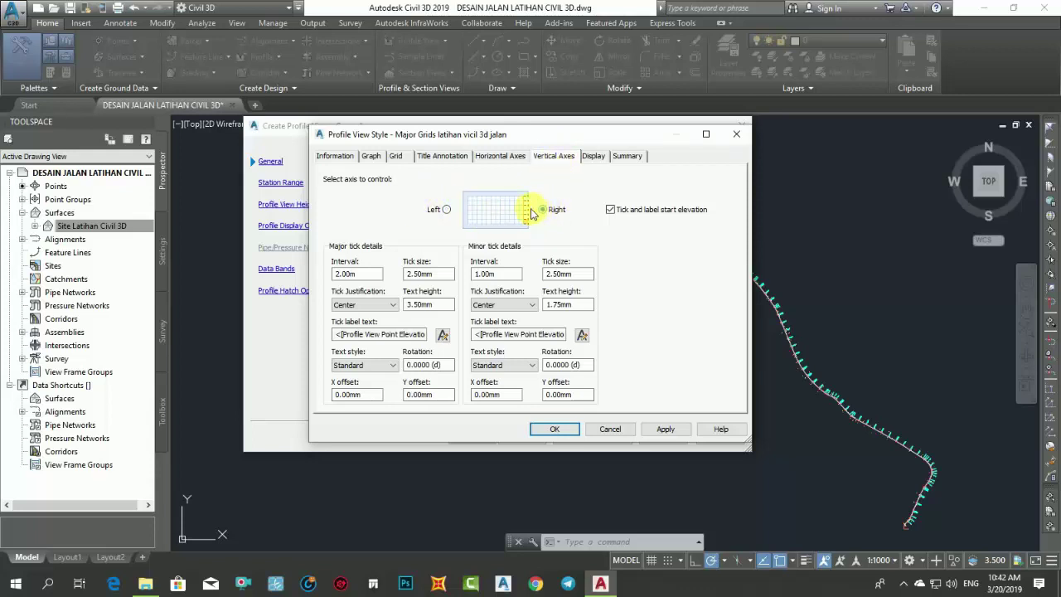
left_click(446, 209)
left_click(364, 274)
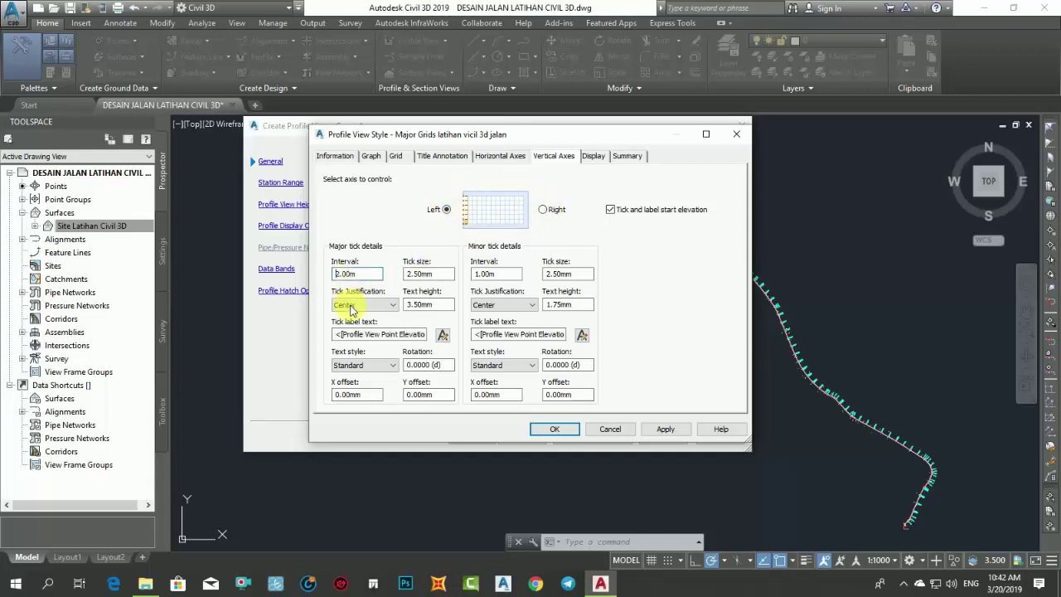
left_click(353, 305)
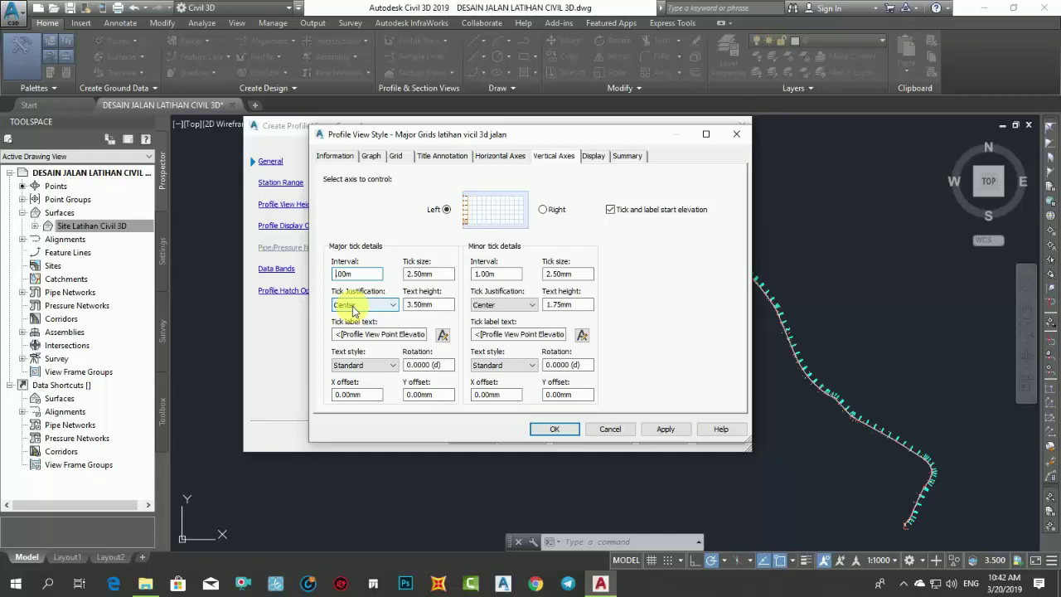
left_click(336, 274)
type("10")
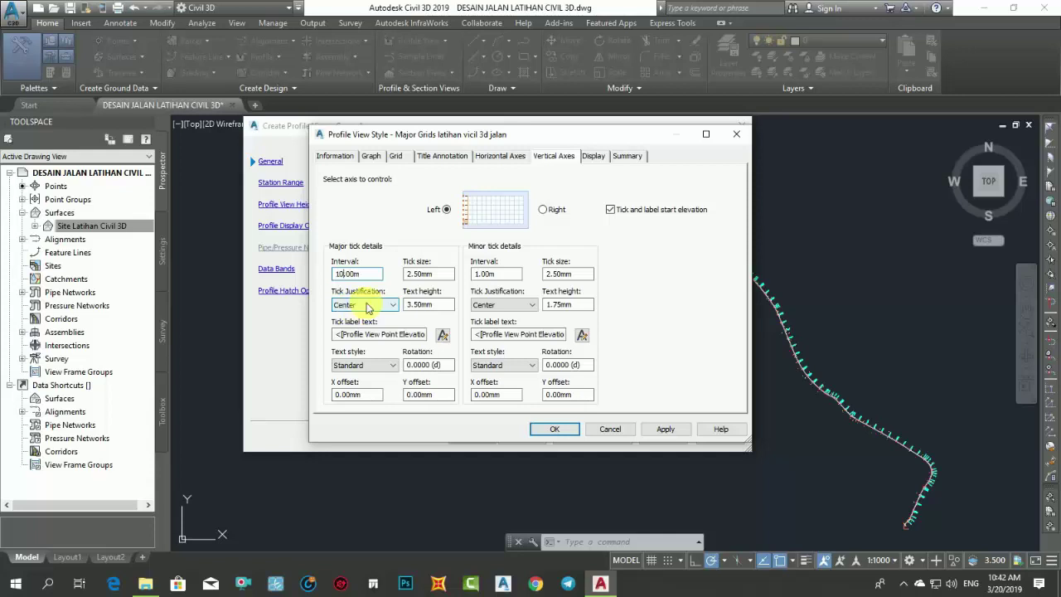
left_click(493, 274)
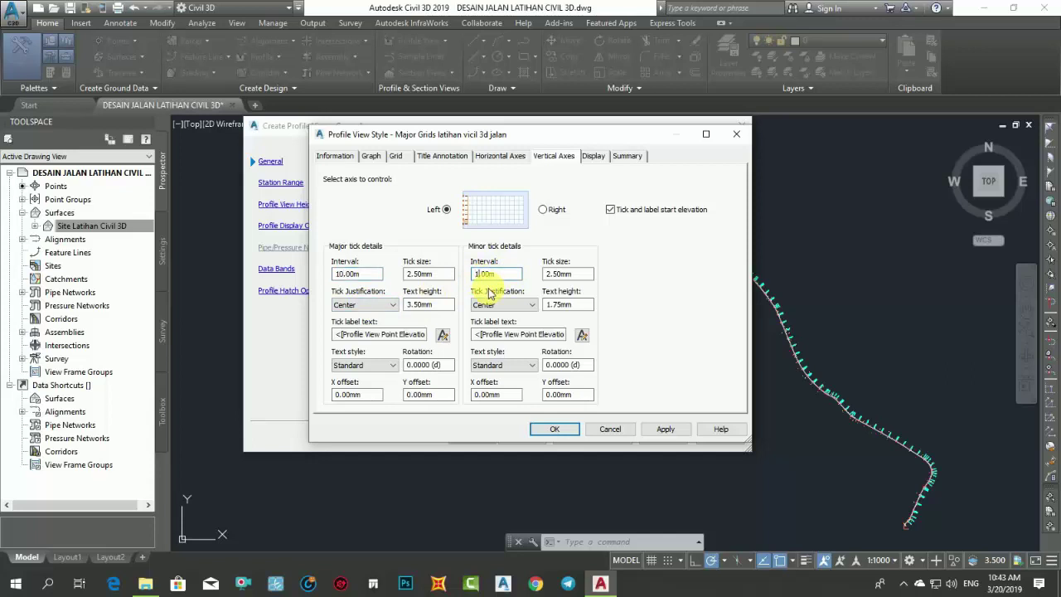
type("5")
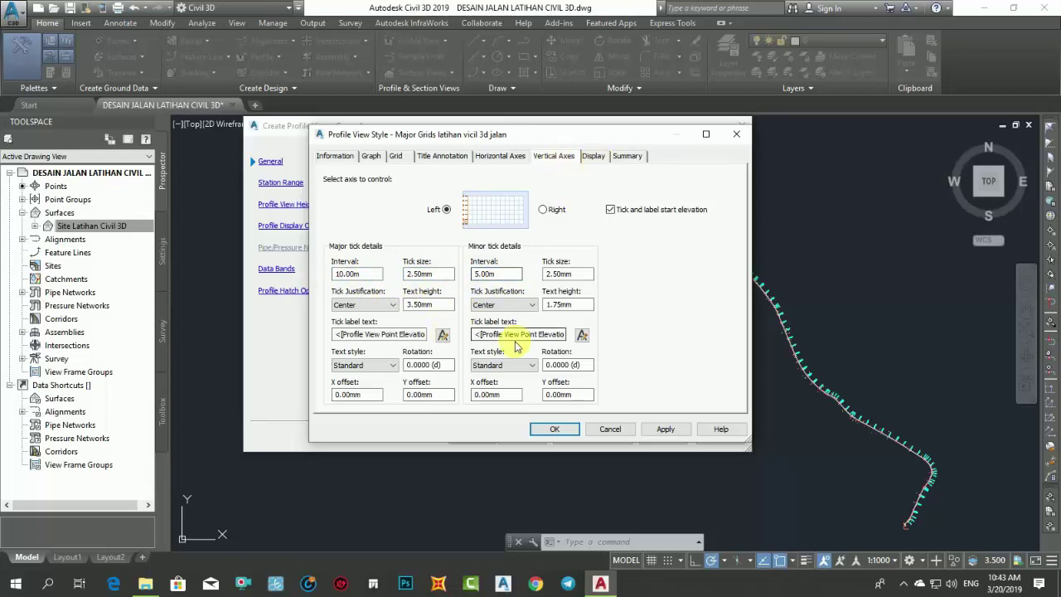
- Change the display colour of the Left Axis and Right Axis components to white in the plan view direction
left_click(595, 158)
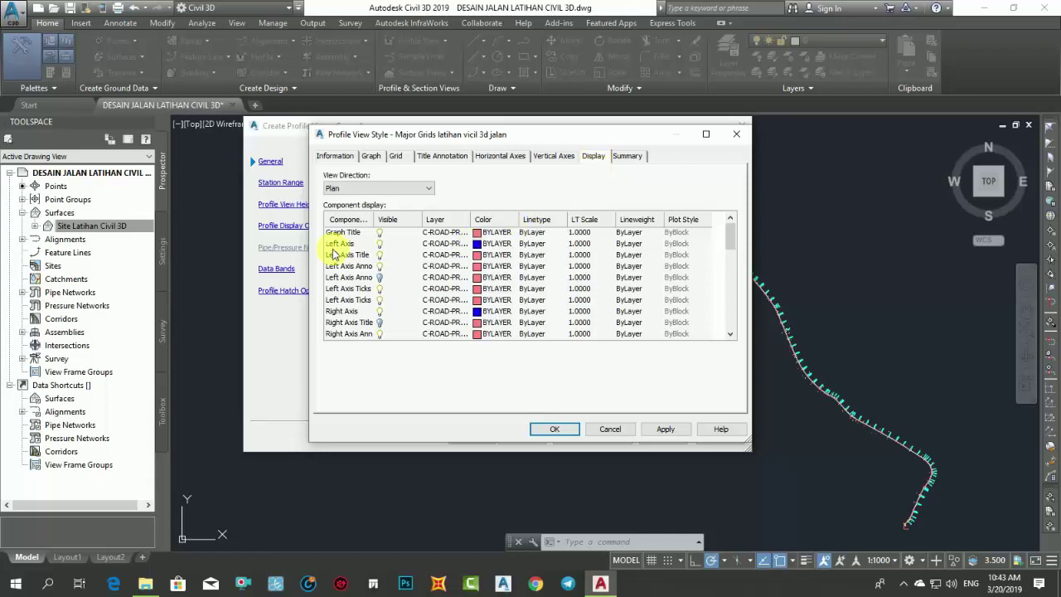
scroll(406, 255, "down", 3)
scroll(410, 257, "down", 3)
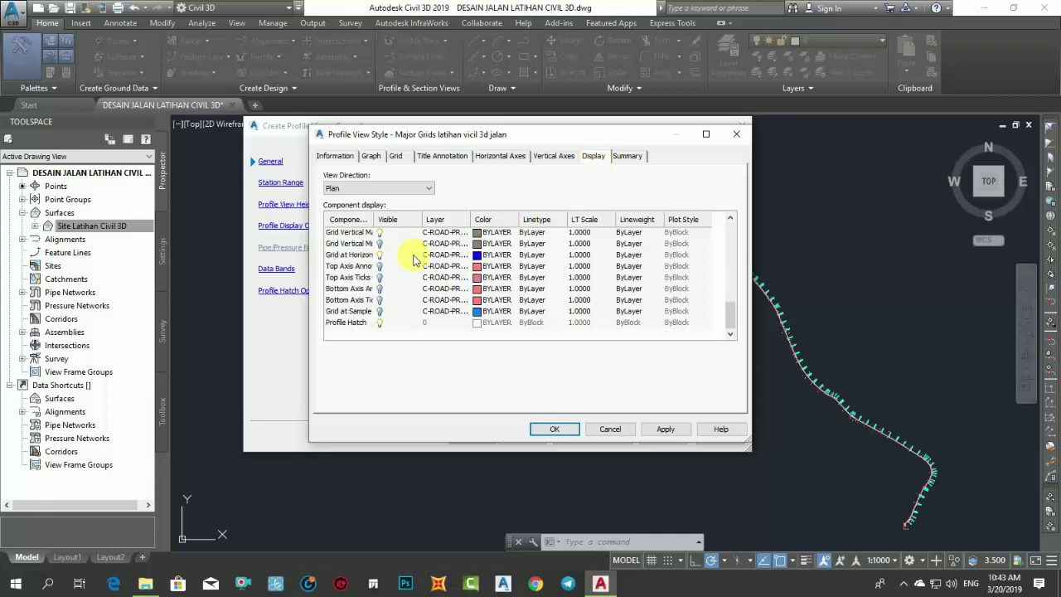
scroll(415, 260, "up", 6)
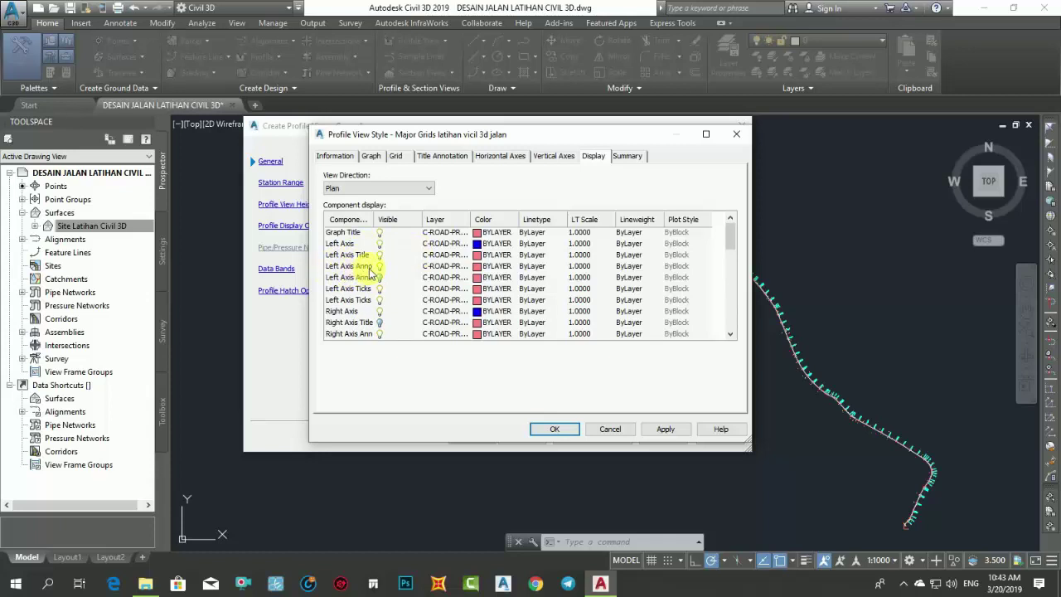
scroll(348, 300, "down", 4)
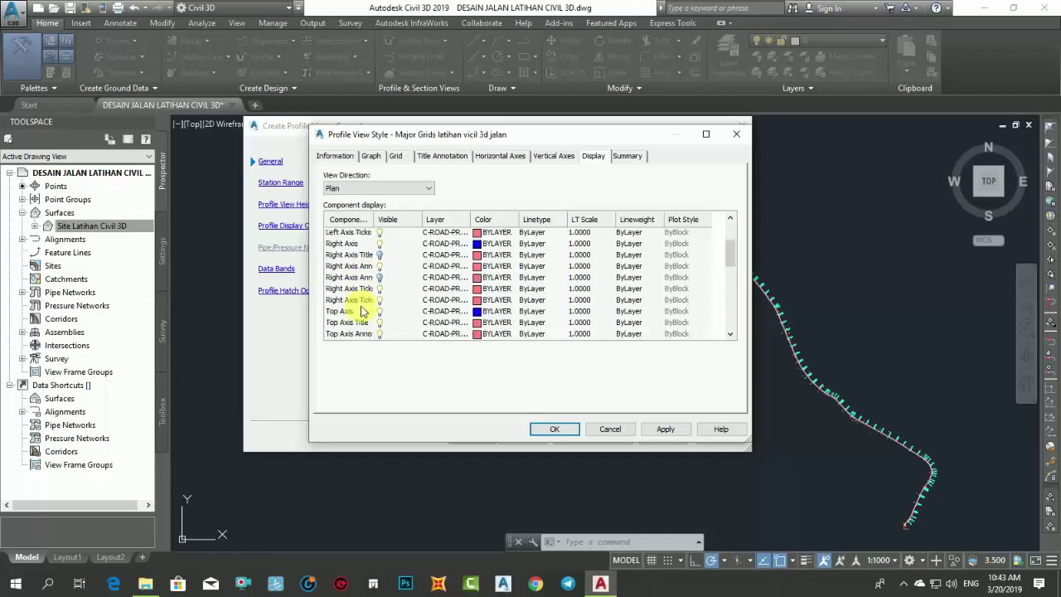
scroll(374, 290, "up", 4)
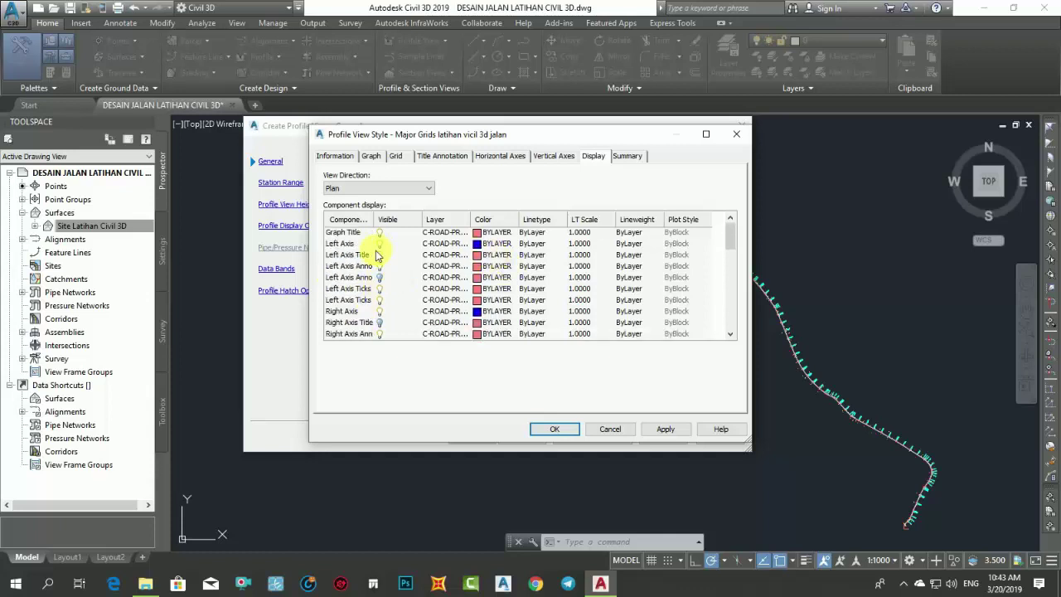
left_click(478, 251)
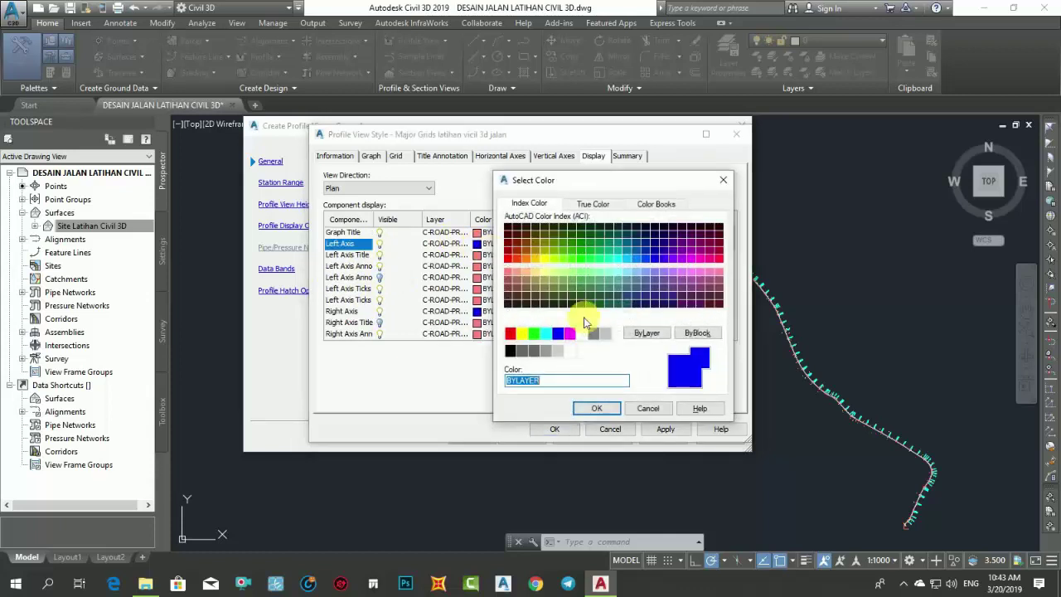
left_click(582, 333)
left_click(596, 408)
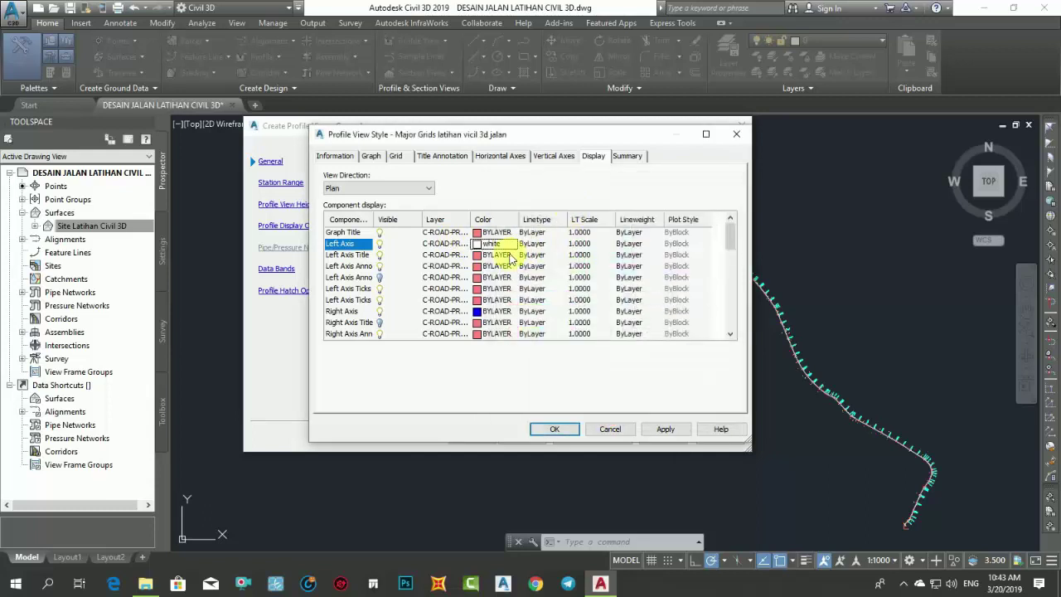
left_click(479, 311)
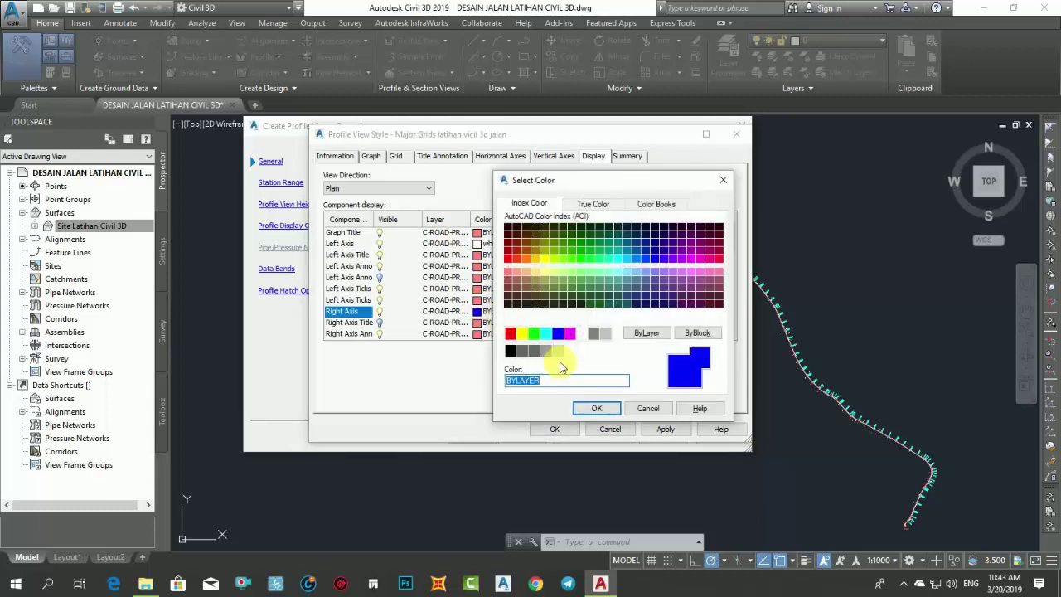
left_click(584, 334)
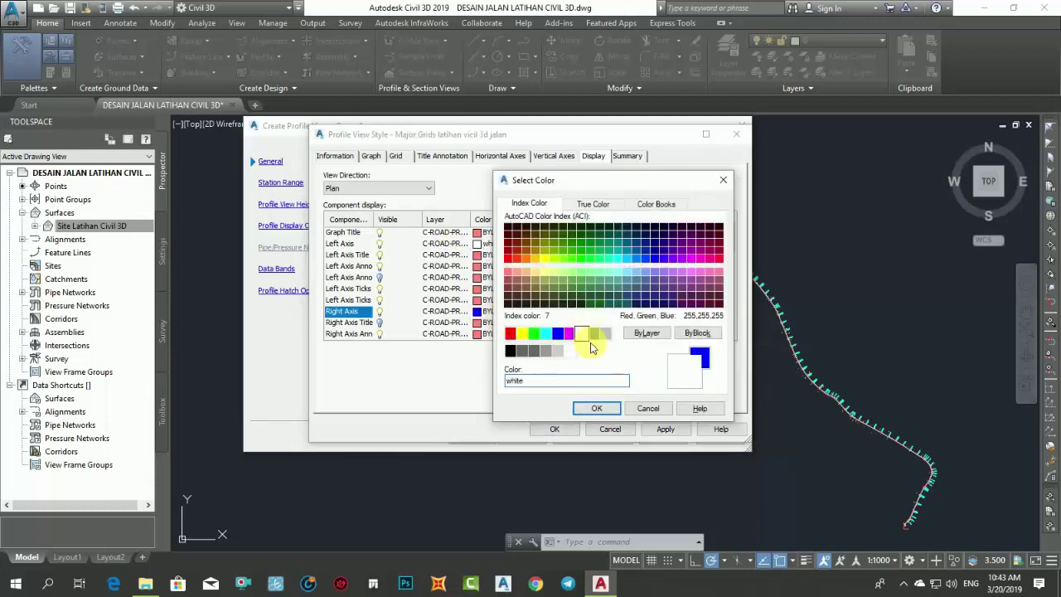
left_click(591, 407)
- Change the display colour of the Top Axis and Bottom Axis components to white
scroll(489, 332, "down", 4)
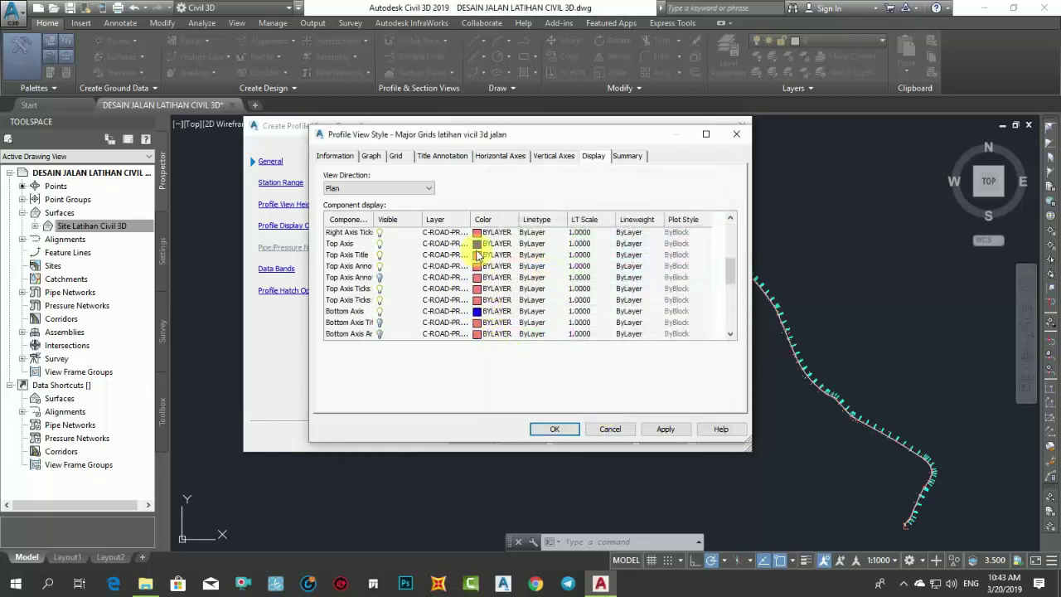
left_click(479, 244)
left_click(570, 333)
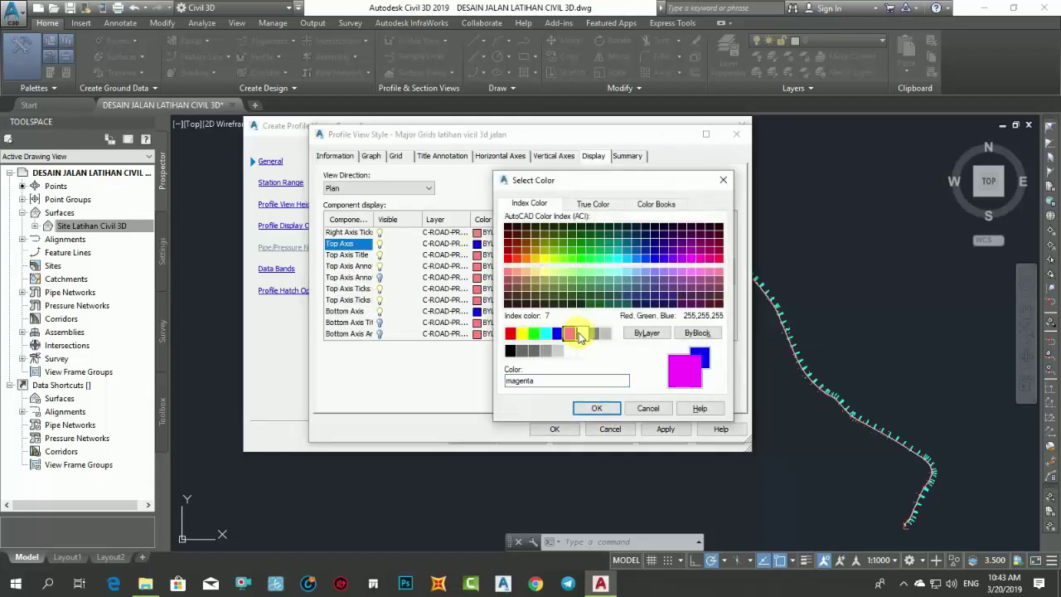
left_click(581, 333)
left_click(600, 408)
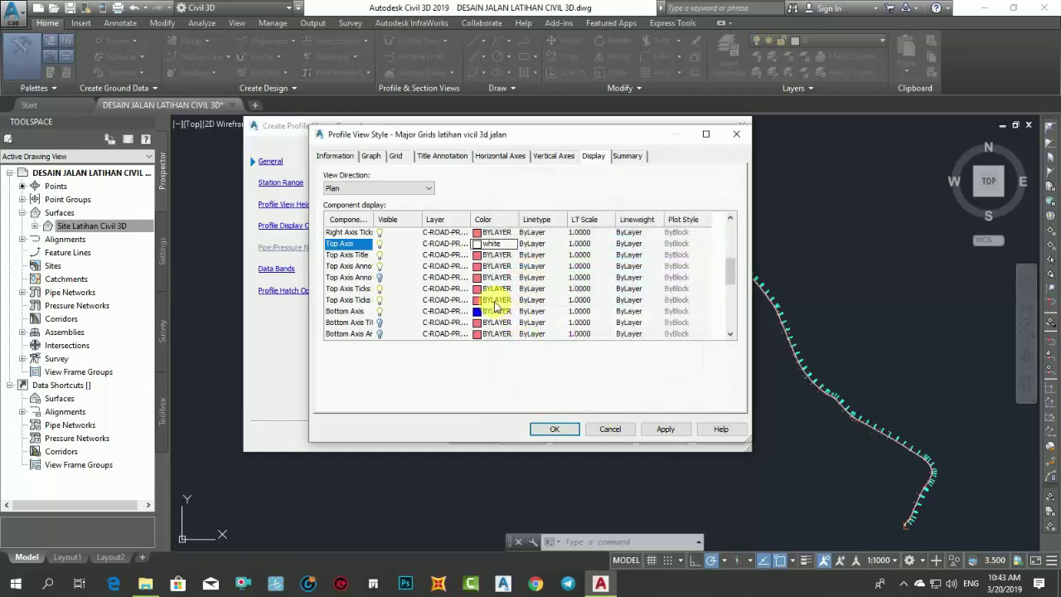
scroll(478, 251, "down", 2)
left_click(478, 244)
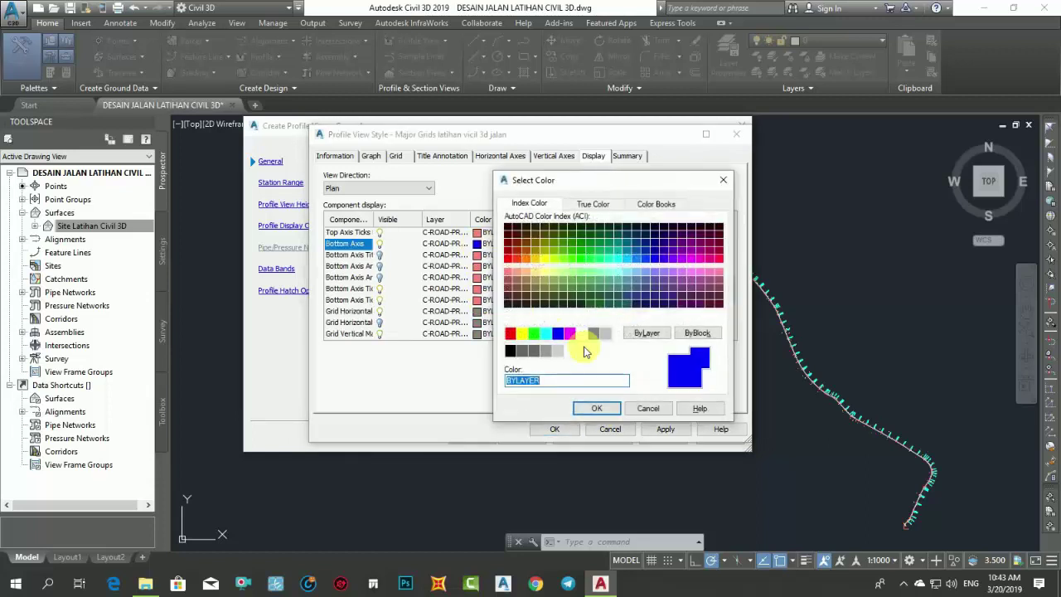
left_click(582, 333)
left_click(597, 408)
- Change the display colour of the grid at horizontal geometry points to white
scroll(481, 274, "down", 2)
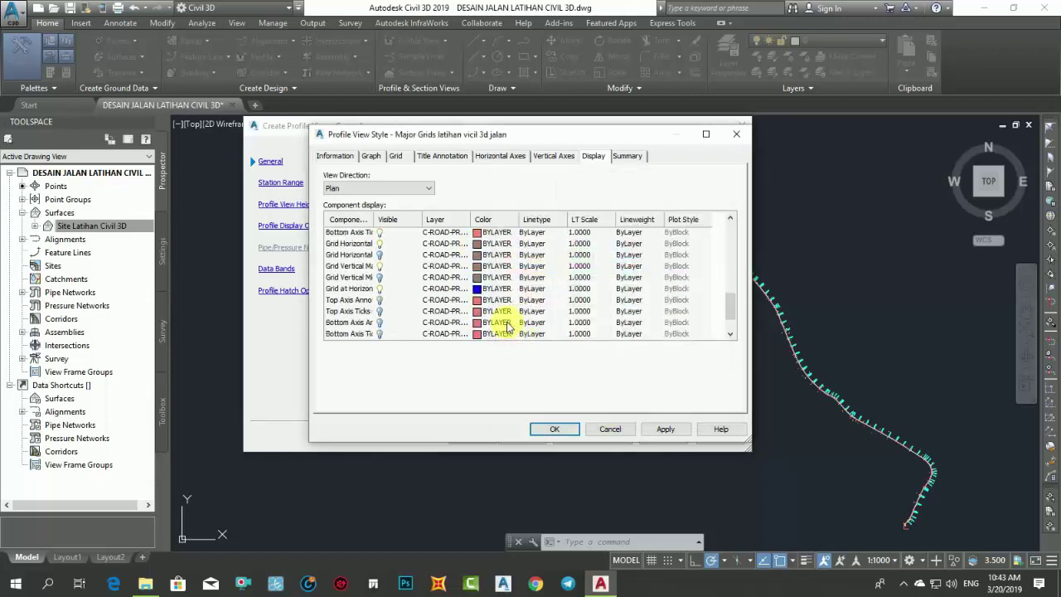
left_click(478, 290)
left_click(478, 289)
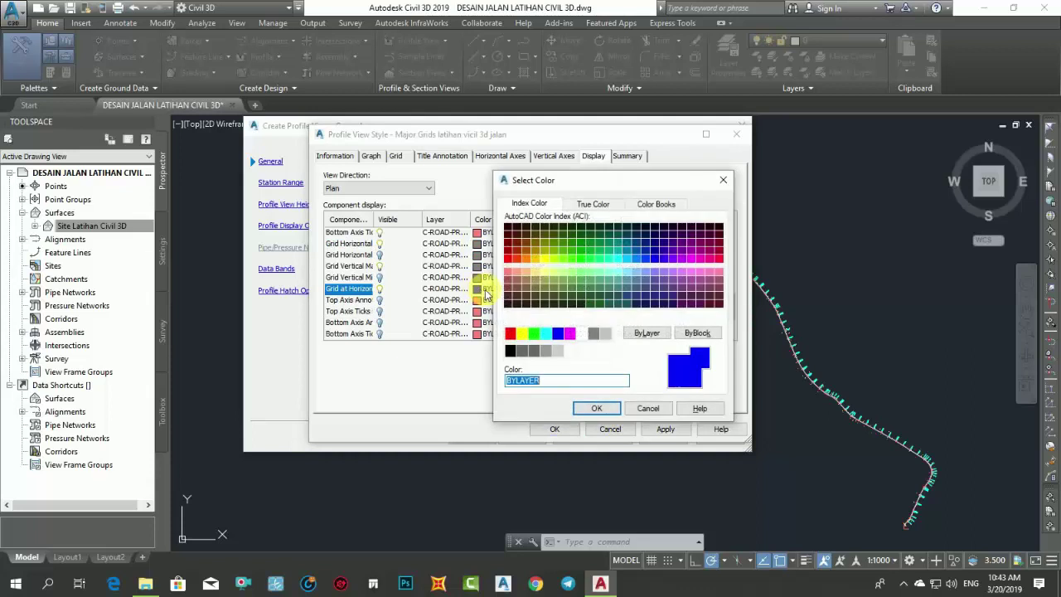
left_click(581, 334)
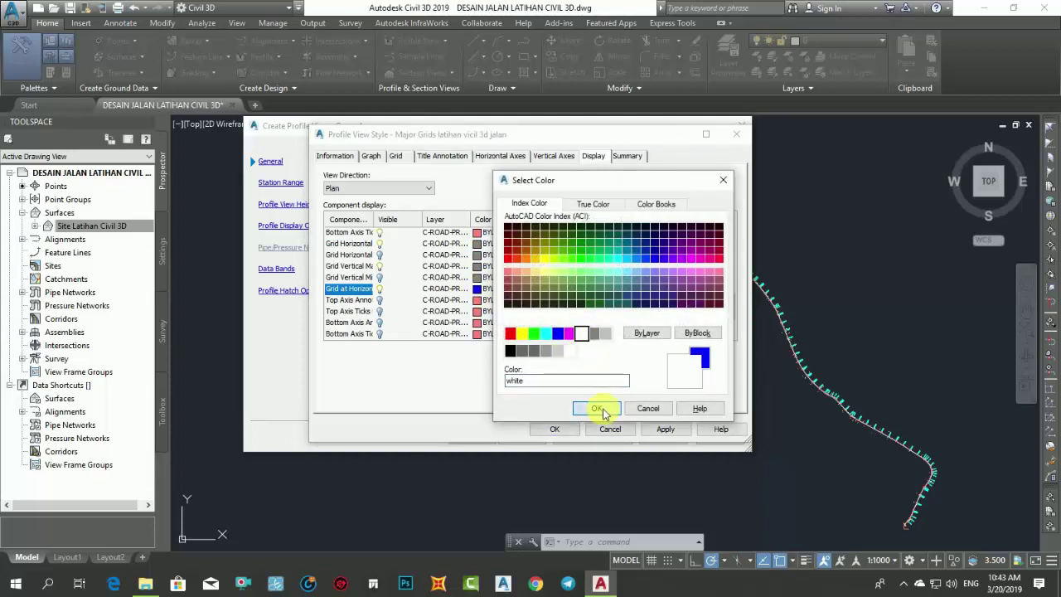
left_click(597, 408)
- Set the display colour of the grid at sample lines to index colour 40
scroll(485, 304, "down", 1)
double_click(486, 311)
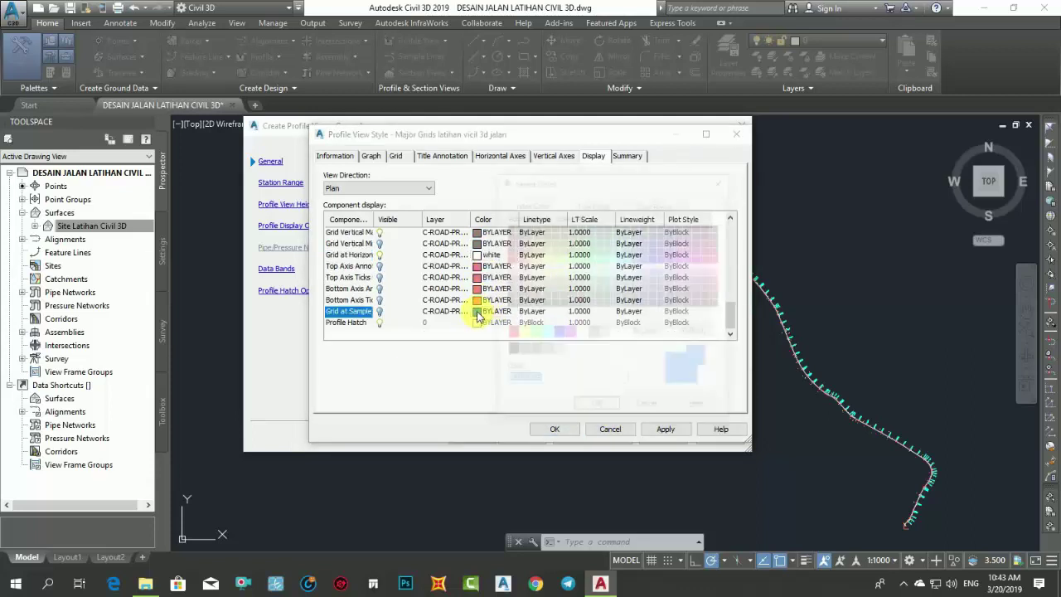
left_click(536, 260)
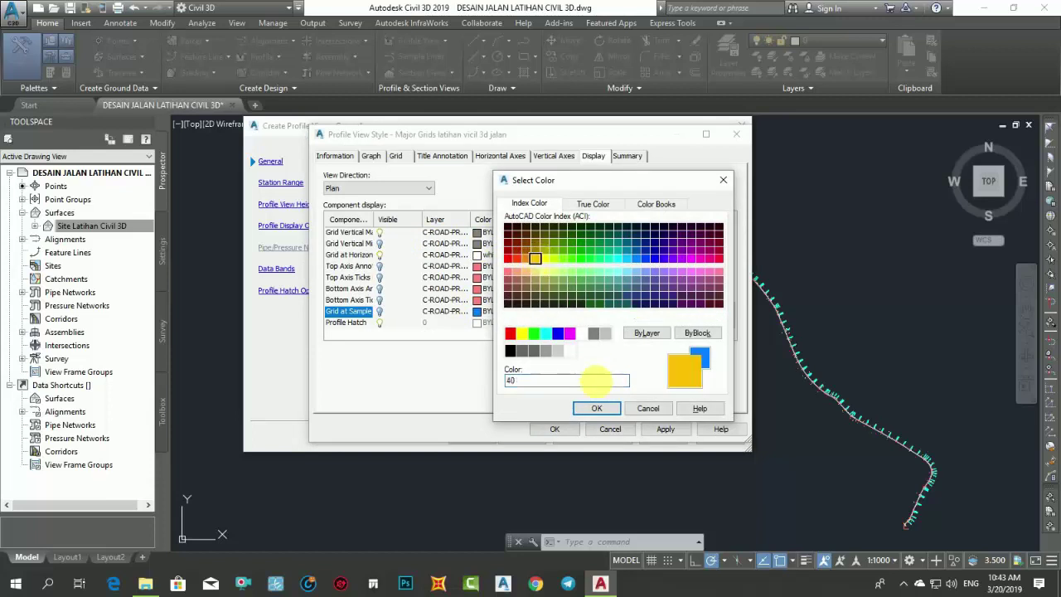
left_click(597, 408)
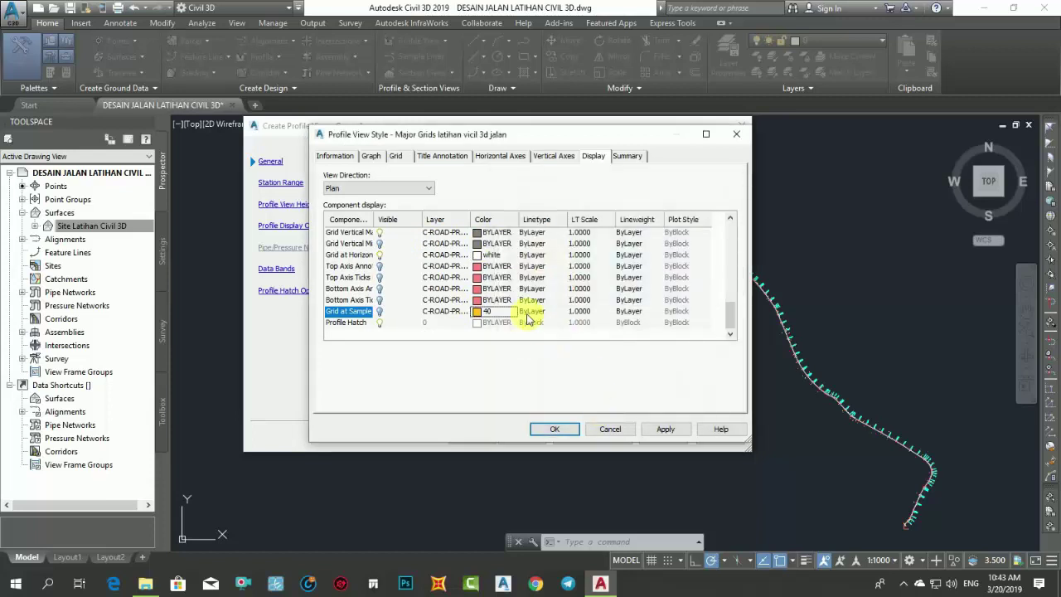
- Widen the Component Type column of the component display list enough to read the full component names
scroll(528, 317, "up", 5)
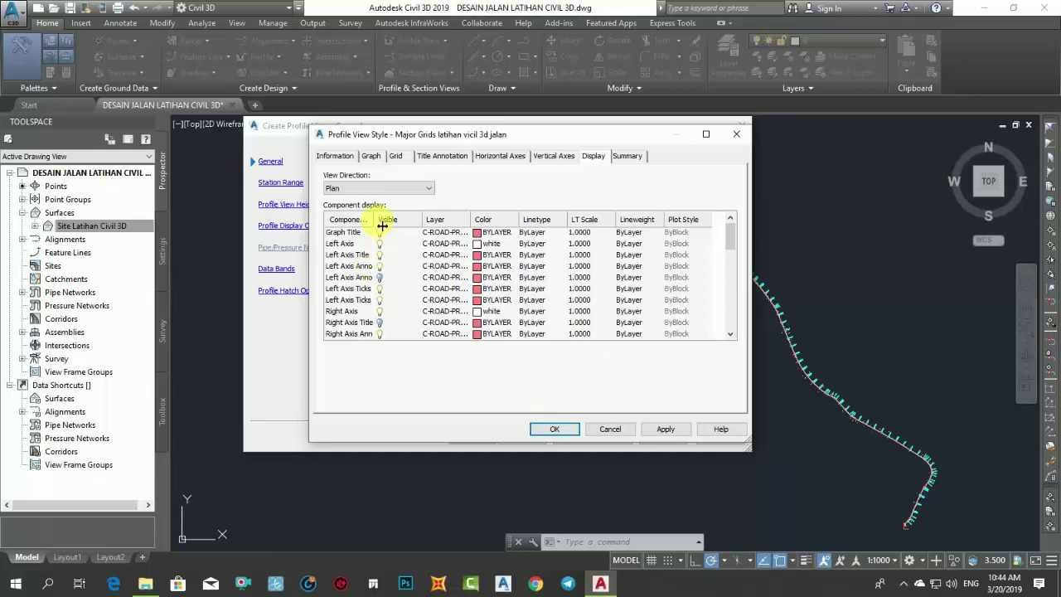
left_click_drag(374, 220, 433, 244)
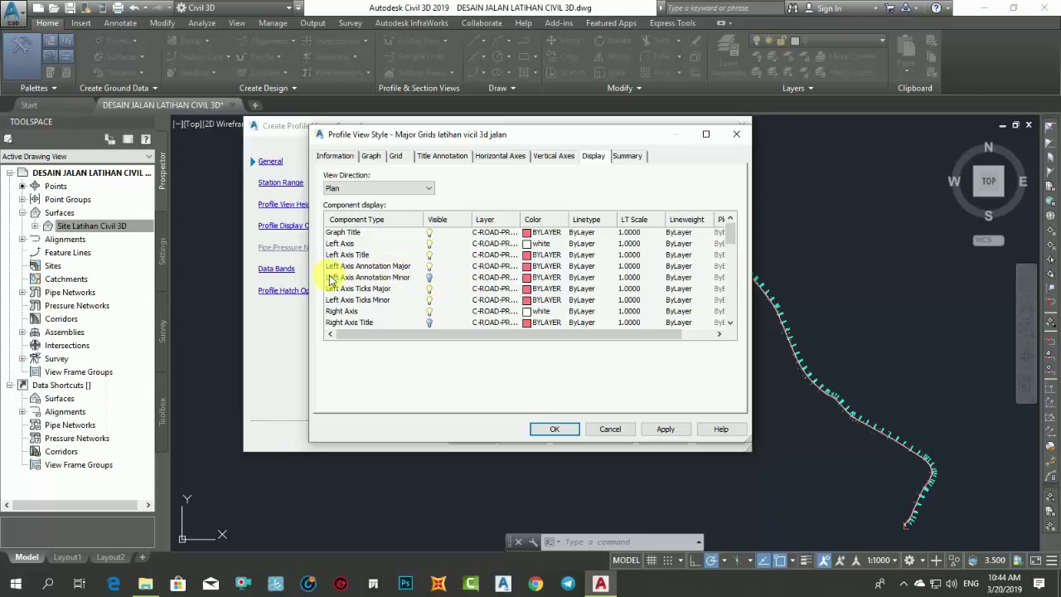
- Turn off the visibility of the left axis major and minor ticks and the right axis major annotation, major ticks and minor ticks
left_click(429, 294)
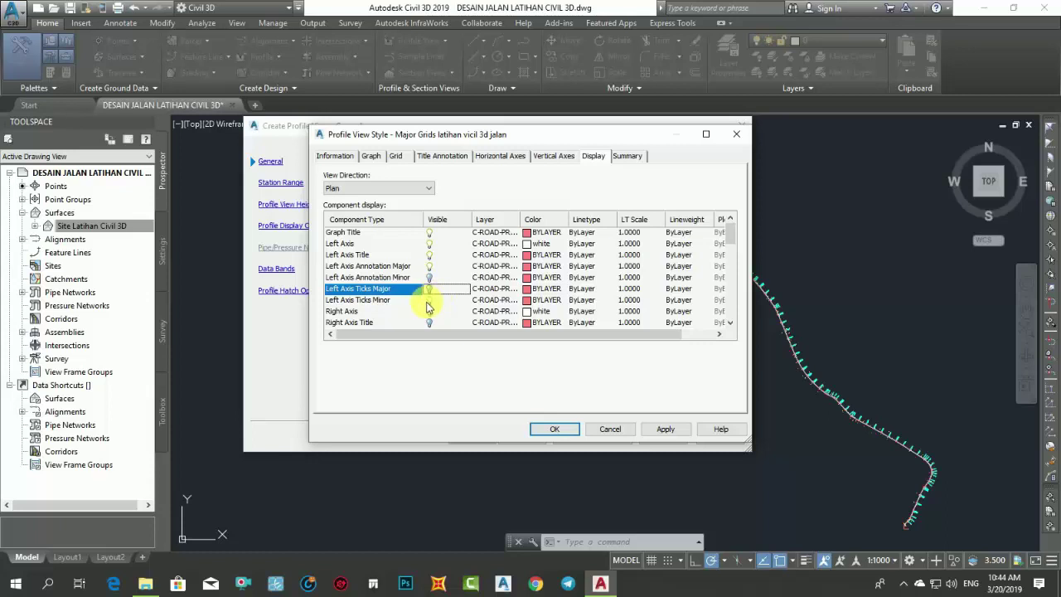
left_click(430, 300)
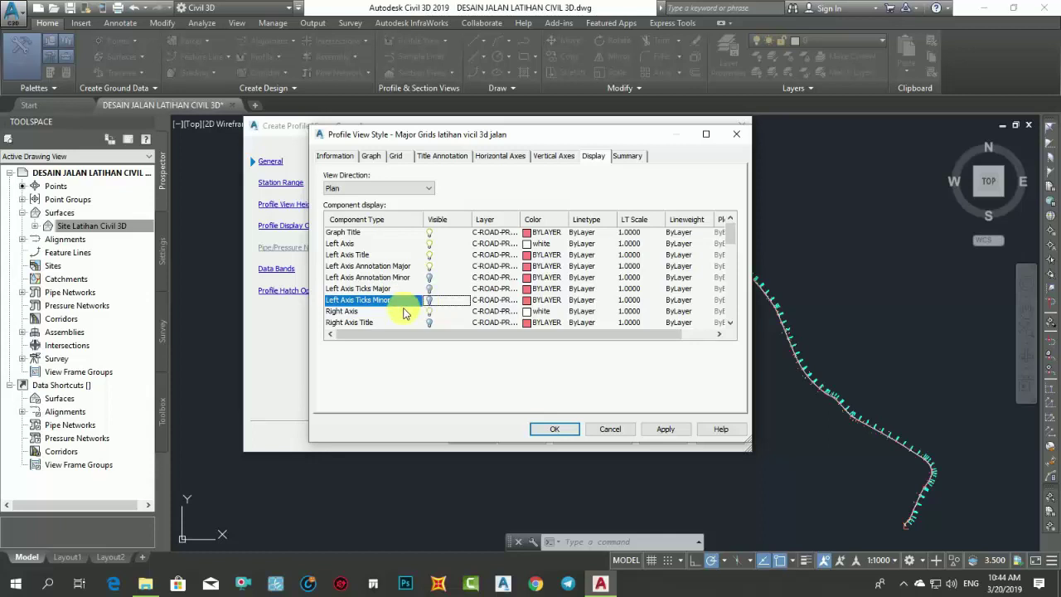
scroll(404, 312, "down", 1)
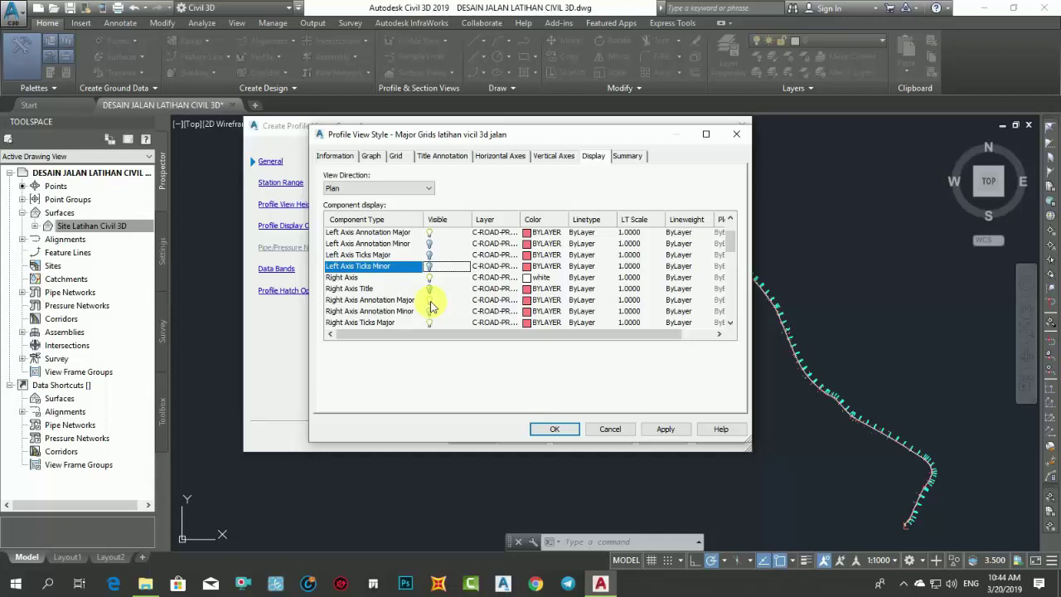
left_click(430, 301)
scroll(429, 311, "down", 1)
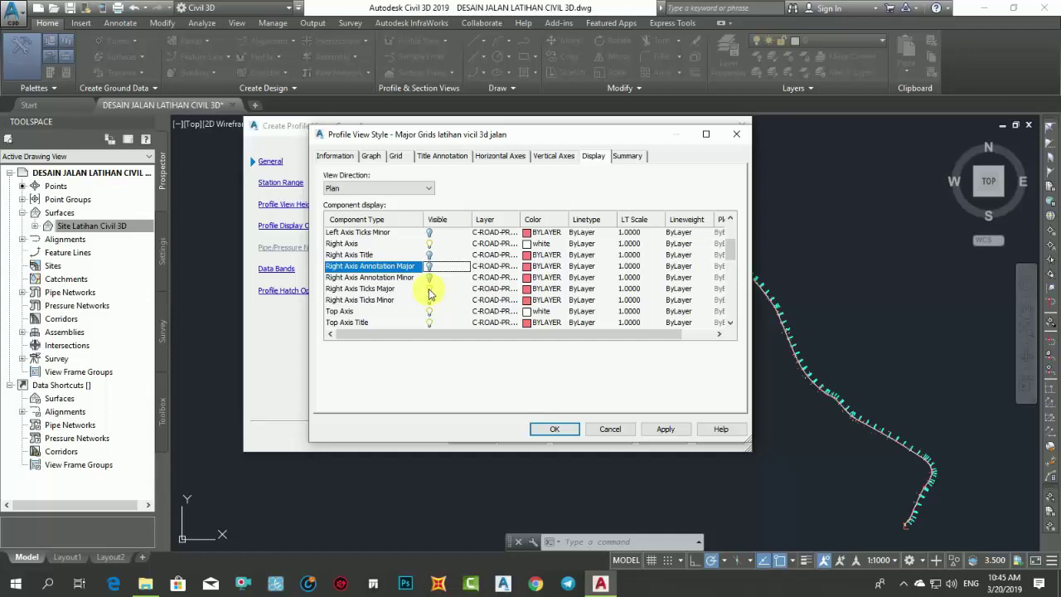
left_click(429, 289)
left_click(428, 300)
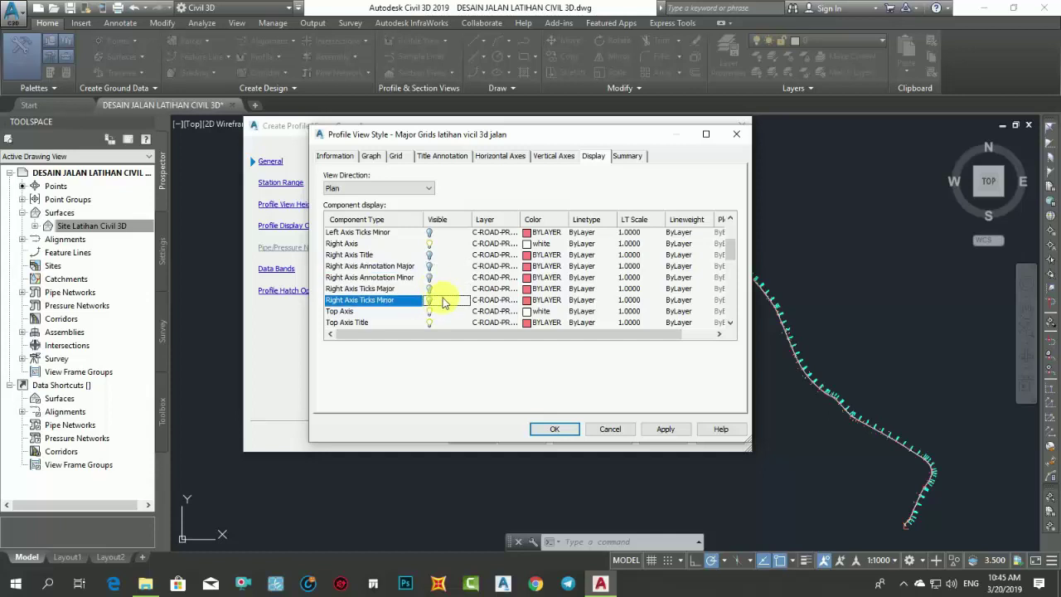
- Turn off the visibility of the top axis title, major annotation, major ticks and minor ticks
scroll(443, 303, "down", 1)
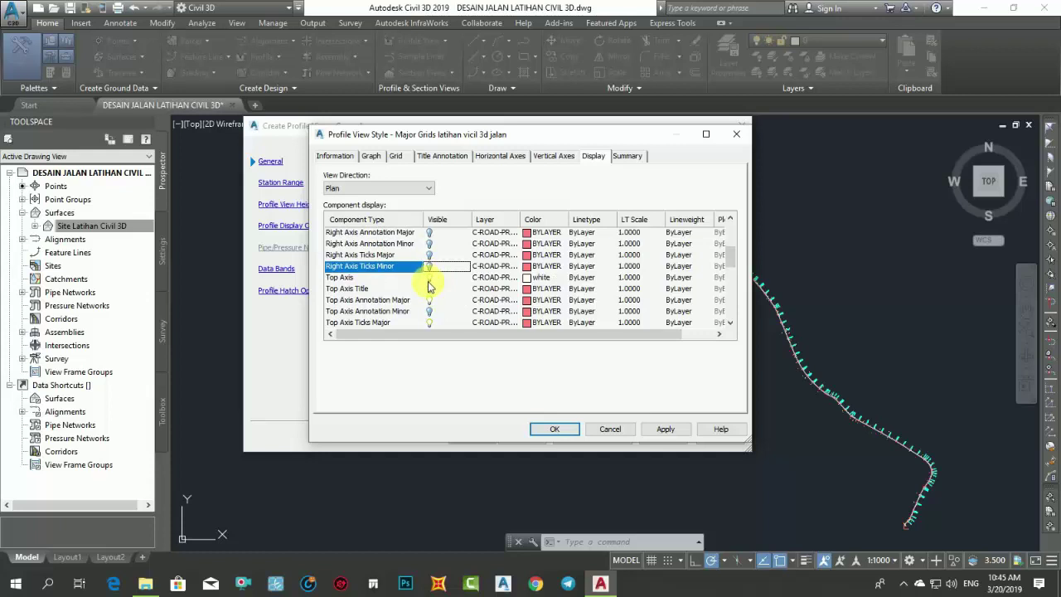
left_click(432, 290)
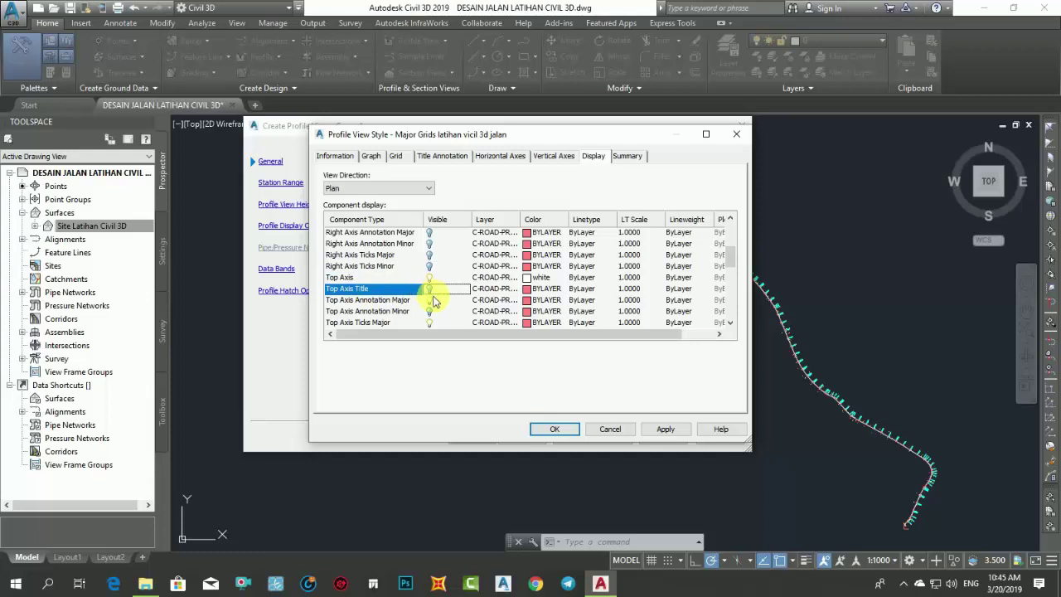
scroll(431, 294, "down", 1)
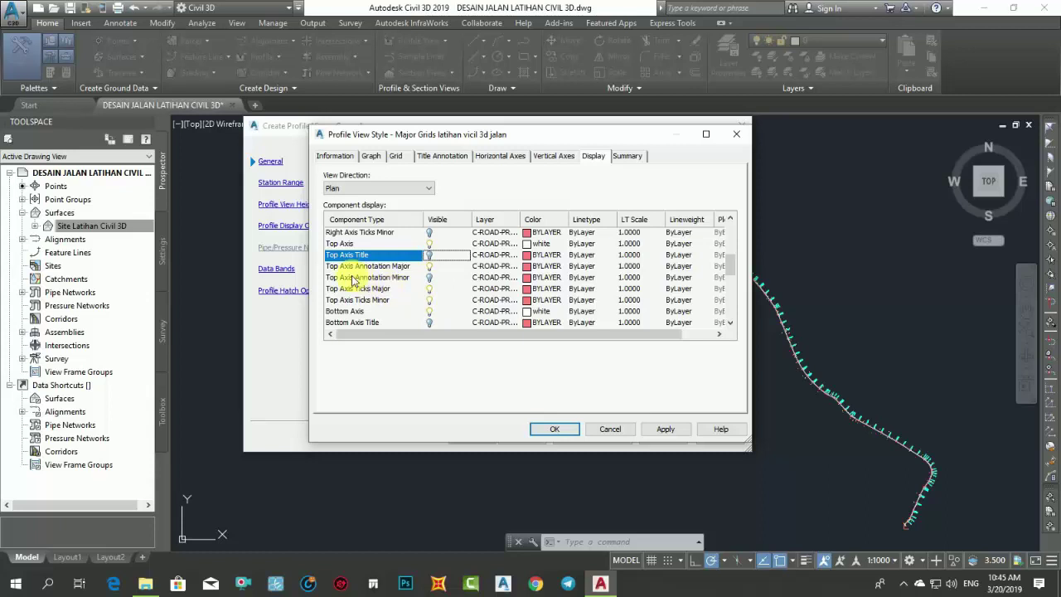
left_click(428, 267)
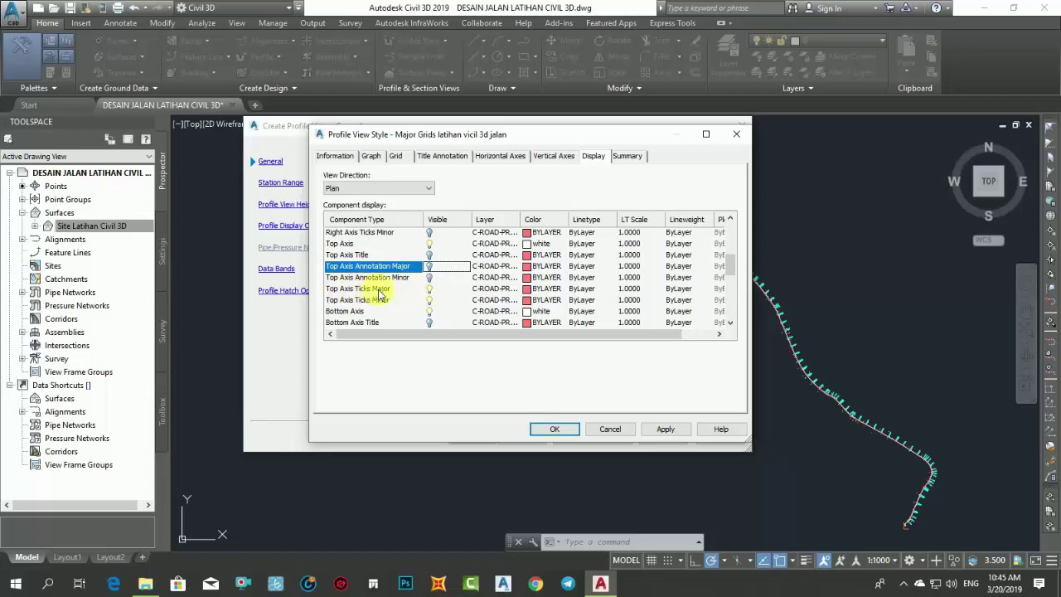
left_click(428, 289)
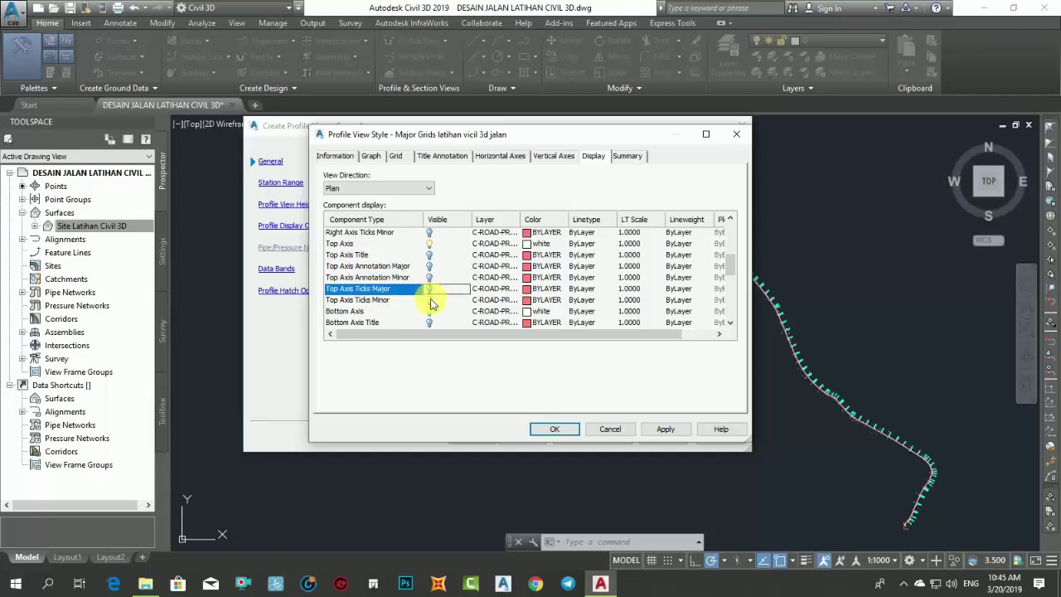
left_click(430, 300)
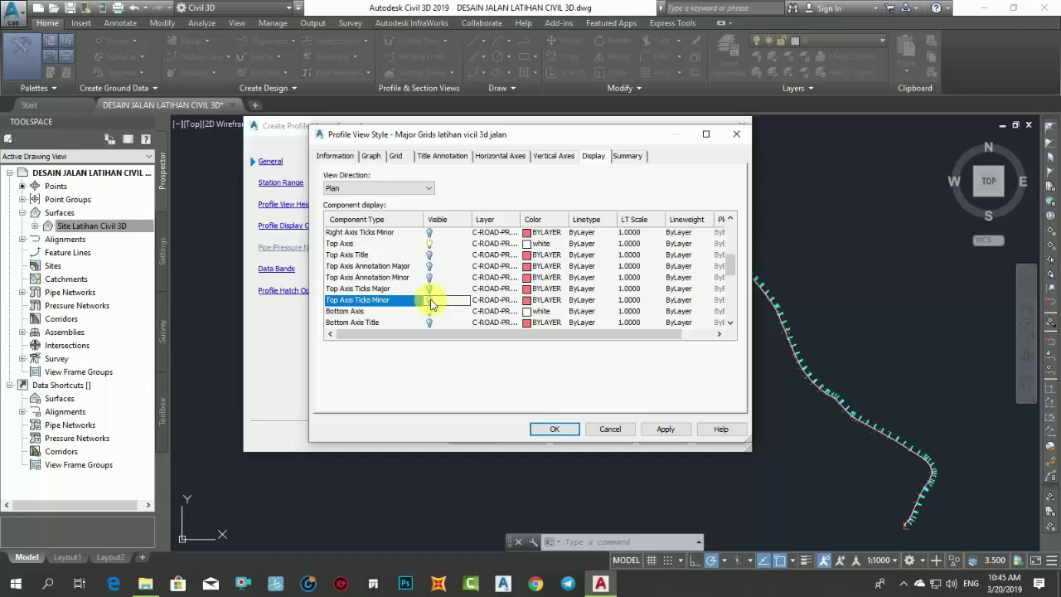
- Review the visibility settings of the axis, grid and sample line components throughout the component display list
scroll(430, 304, "down", 1)
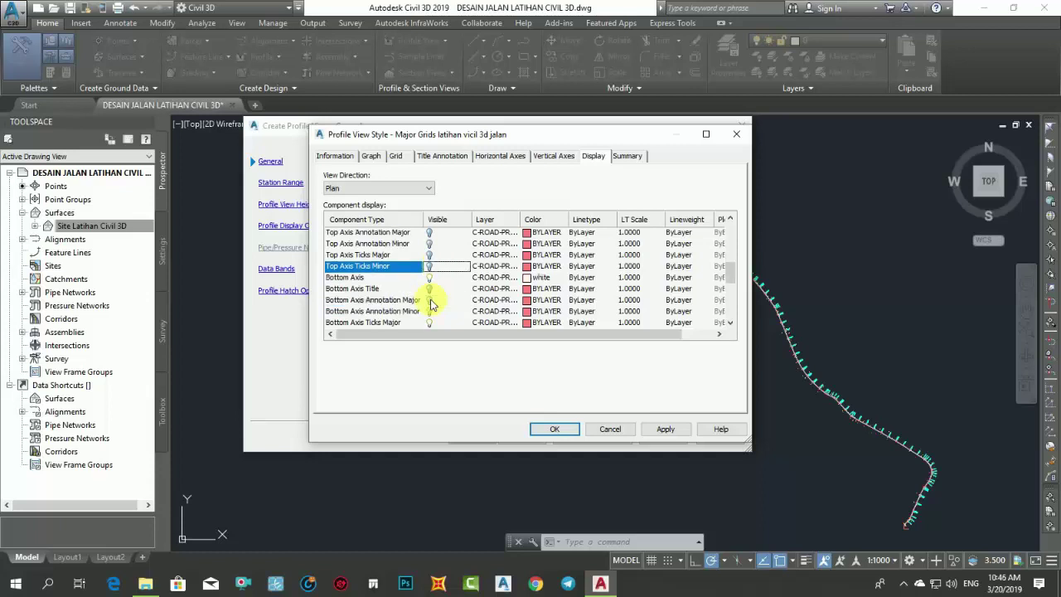
scroll(431, 303, "down", 1)
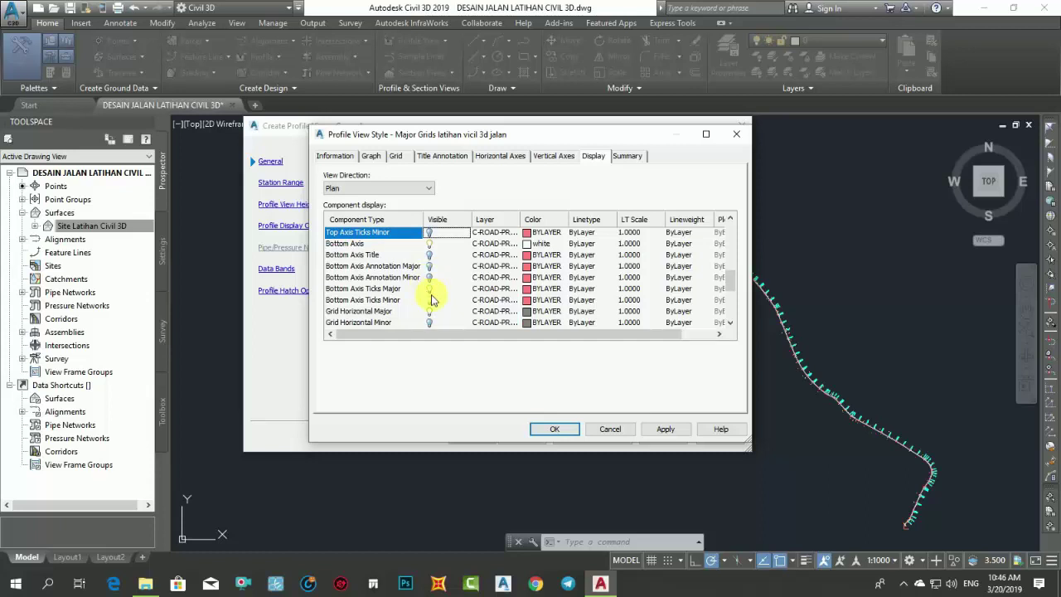
scroll(426, 305, "down", 1)
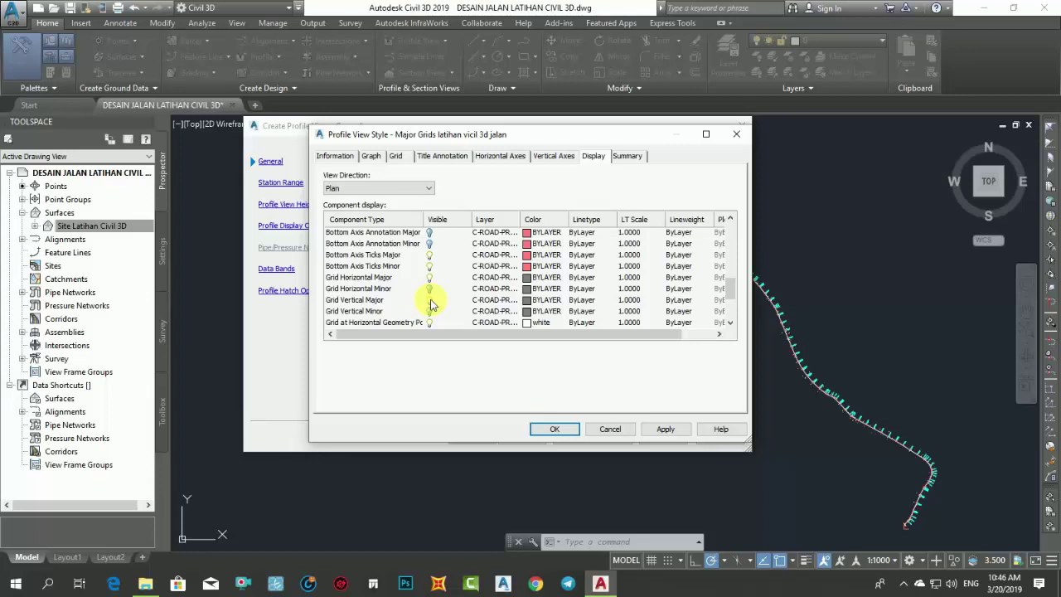
scroll(429, 298, "up", 5)
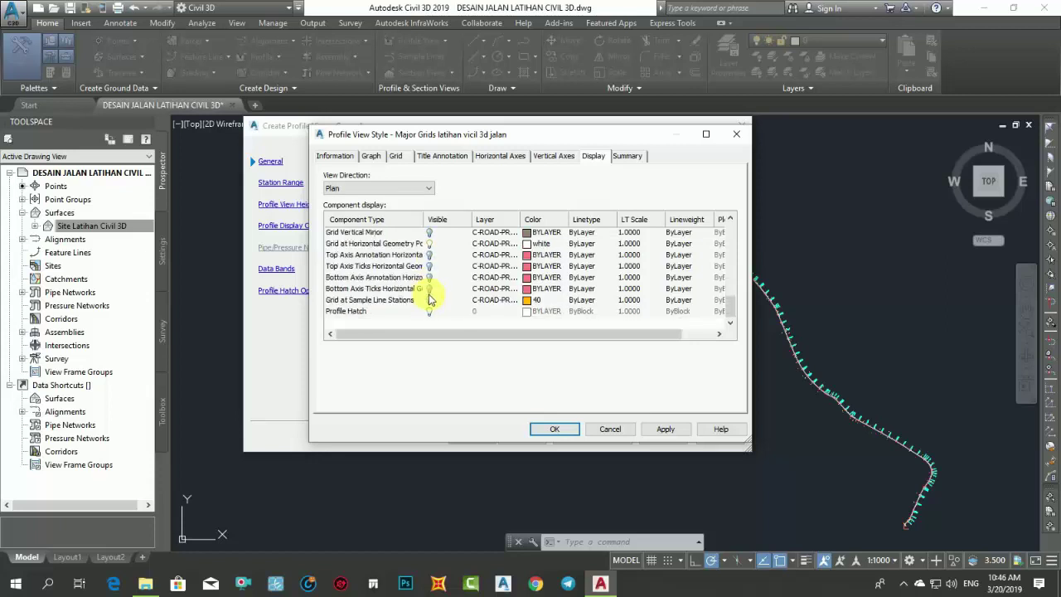
scroll(430, 291, "up", 4)
scroll(436, 269, "down", 6)
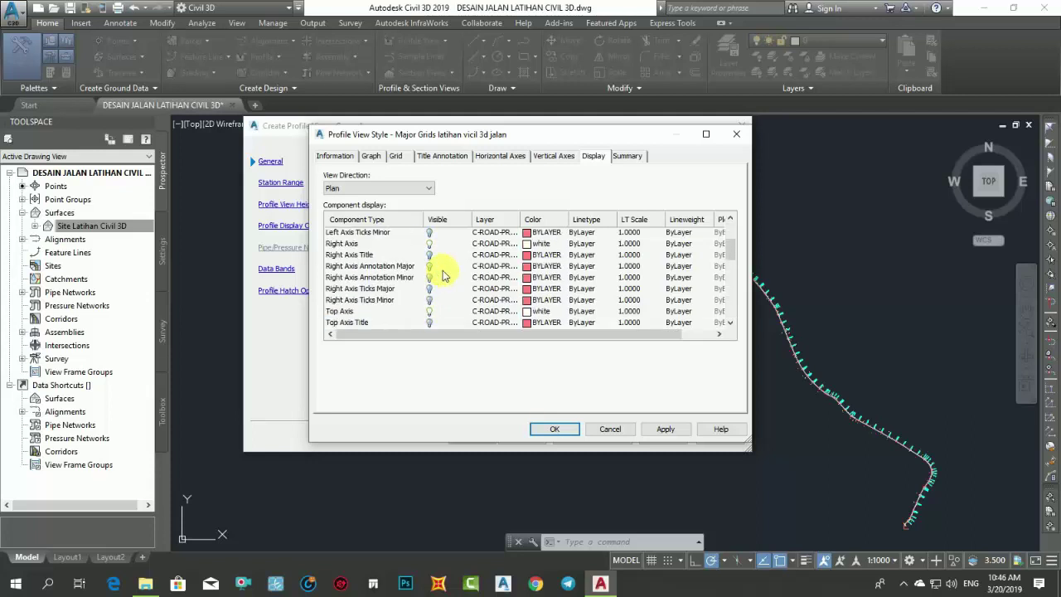
scroll(446, 274, "up", 7)
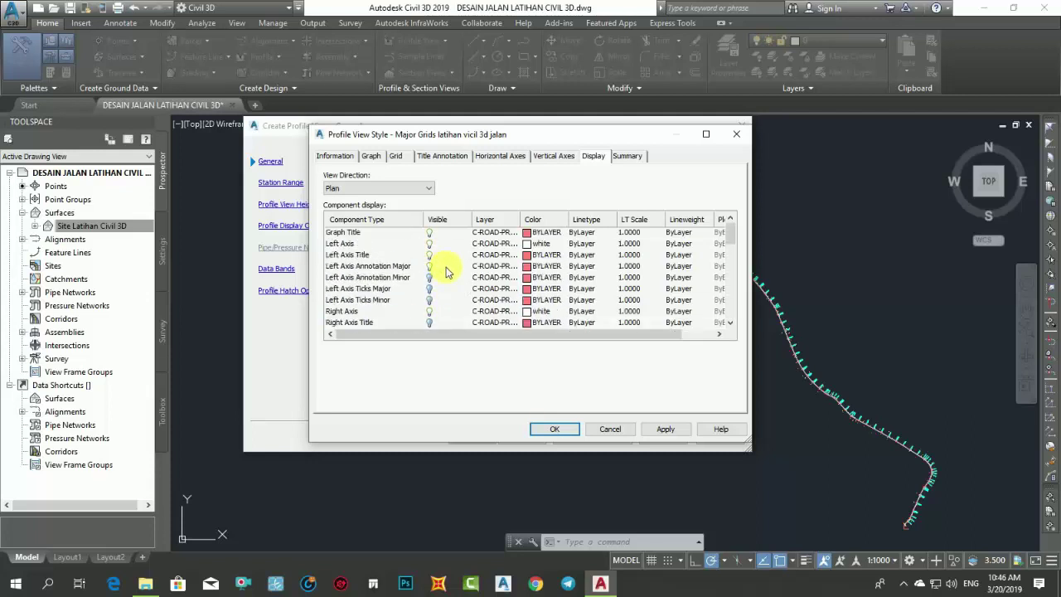
- Apply the component display changes and accept the edited Major Grids profile view style
left_click(665, 429)
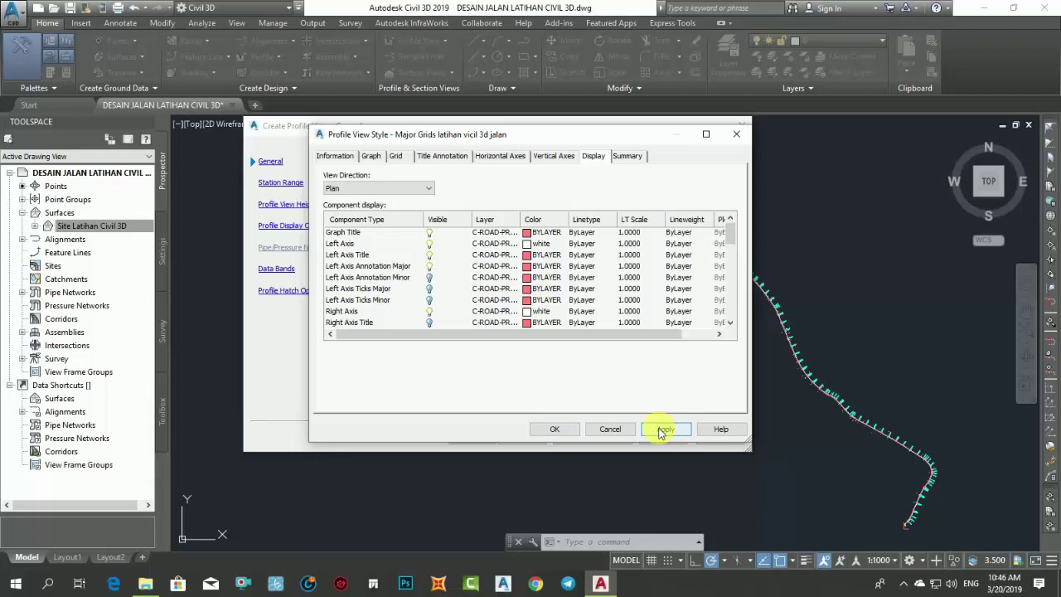
left_click(626, 156)
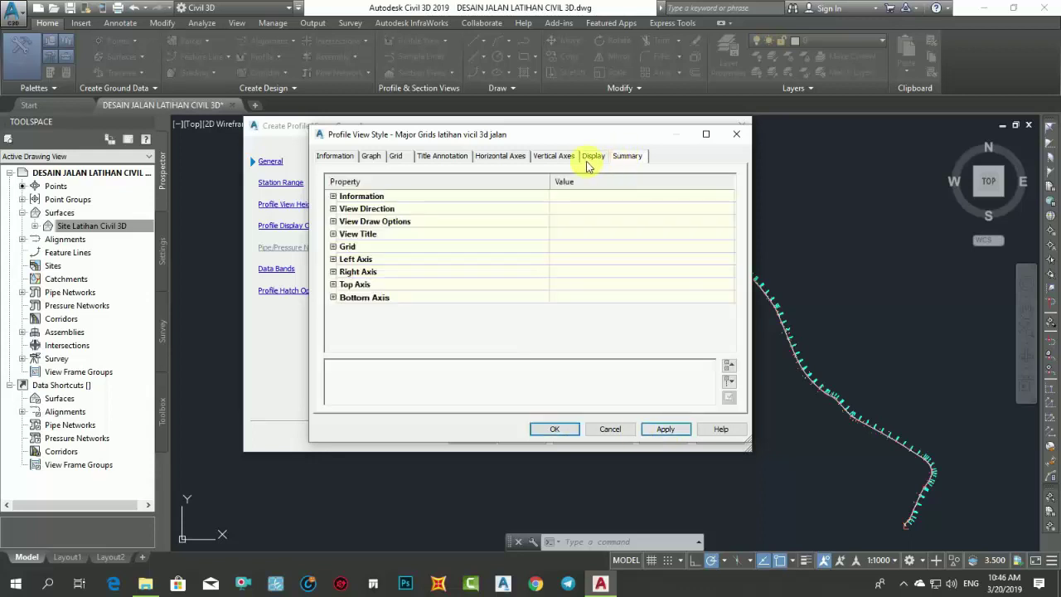
left_click(592, 157)
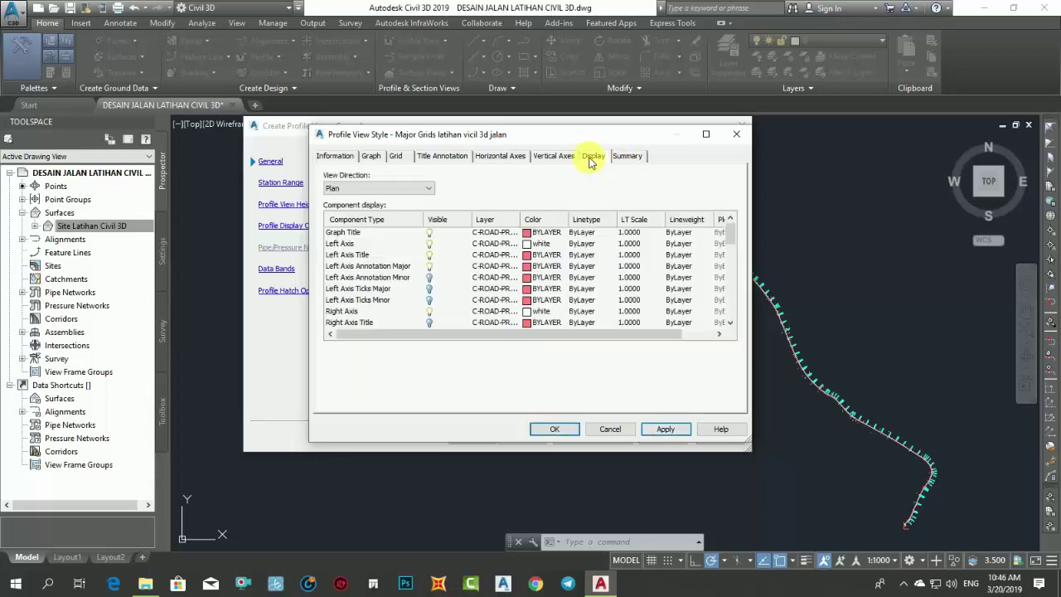
left_click(564, 430)
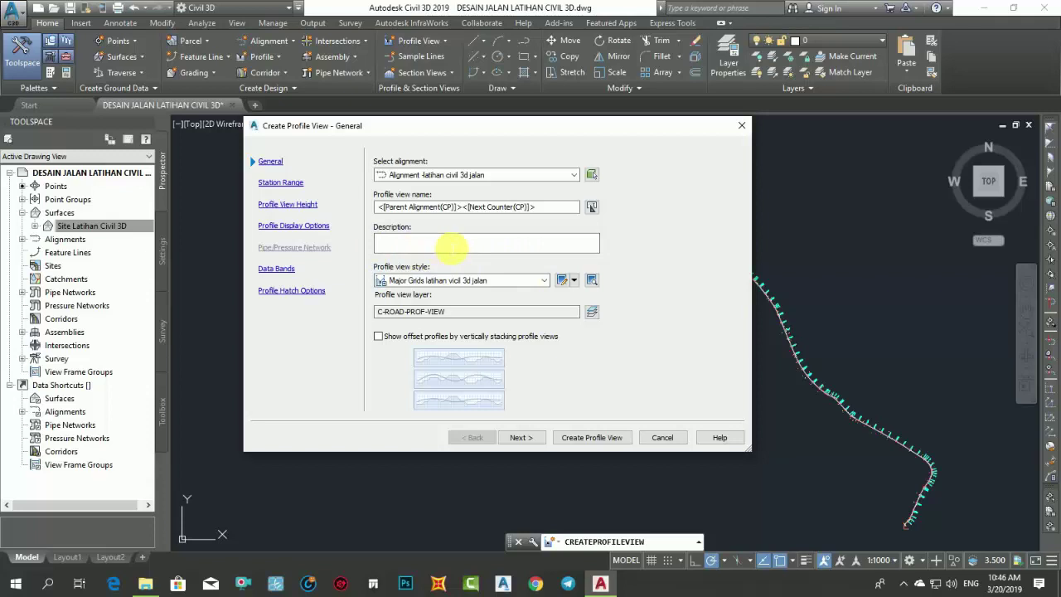
- Keep the automatic station range and profile view height, and select the surface profile in the profile display options
left_click(520, 436)
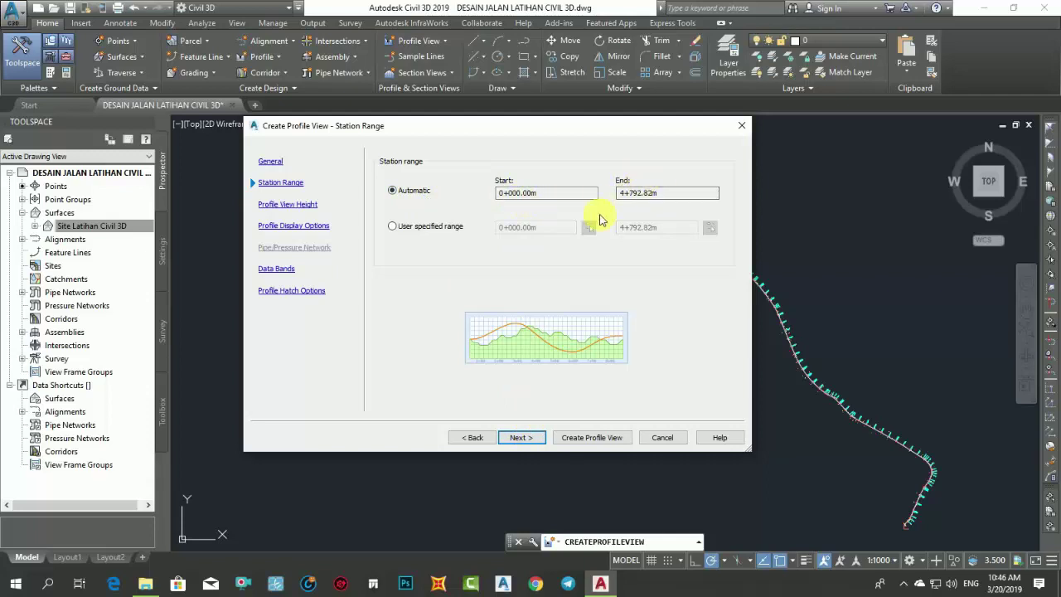
left_click(524, 437)
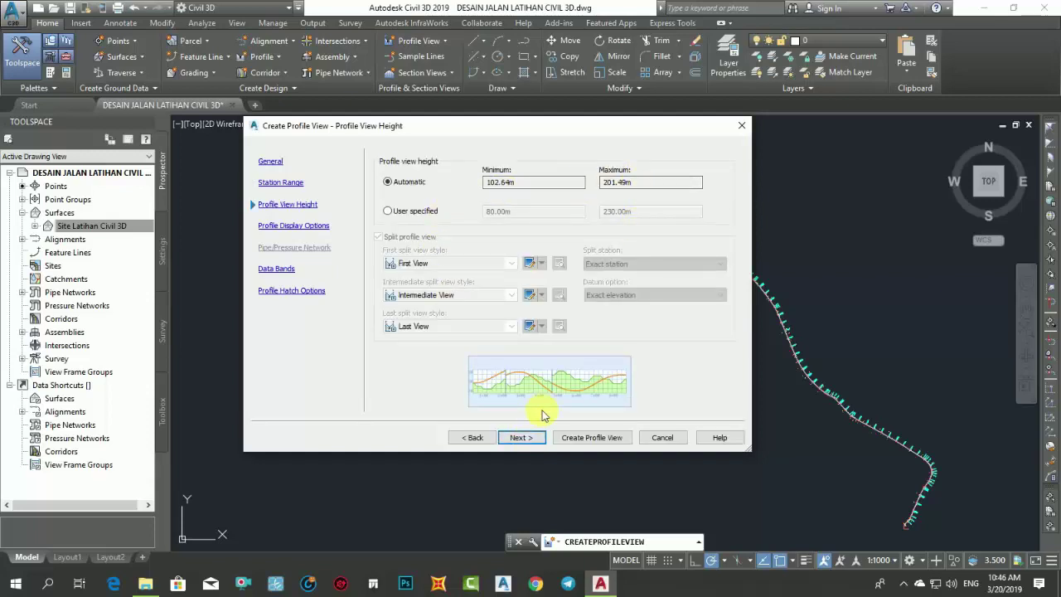
left_click(524, 439)
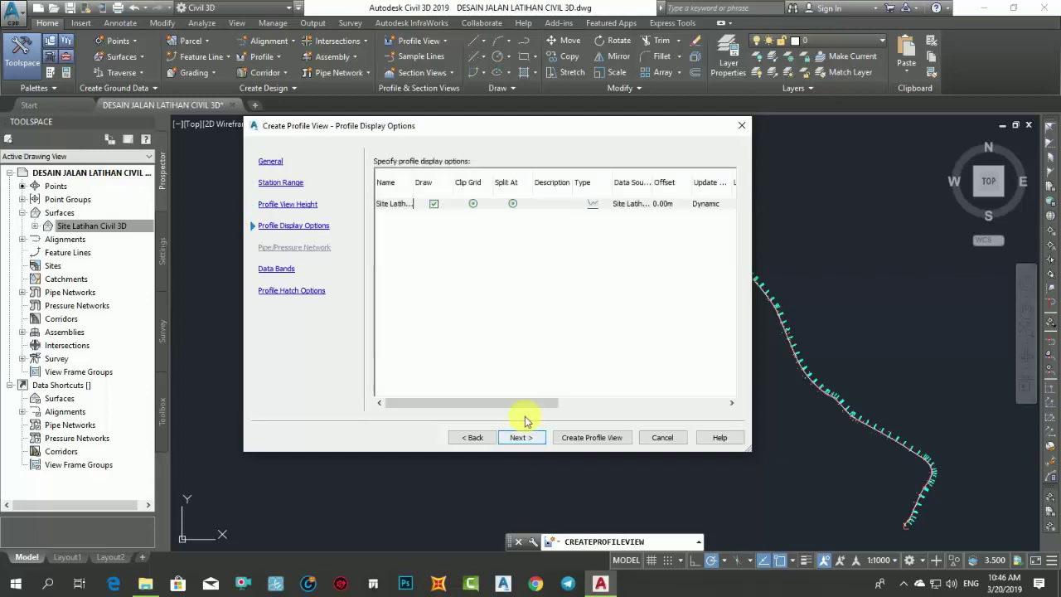
left_click(404, 204)
mouse_move(549, 403)
left_mouse_down()
mouse_move(703, 402)
mouse_move(508, 403)
left_mouse_up()
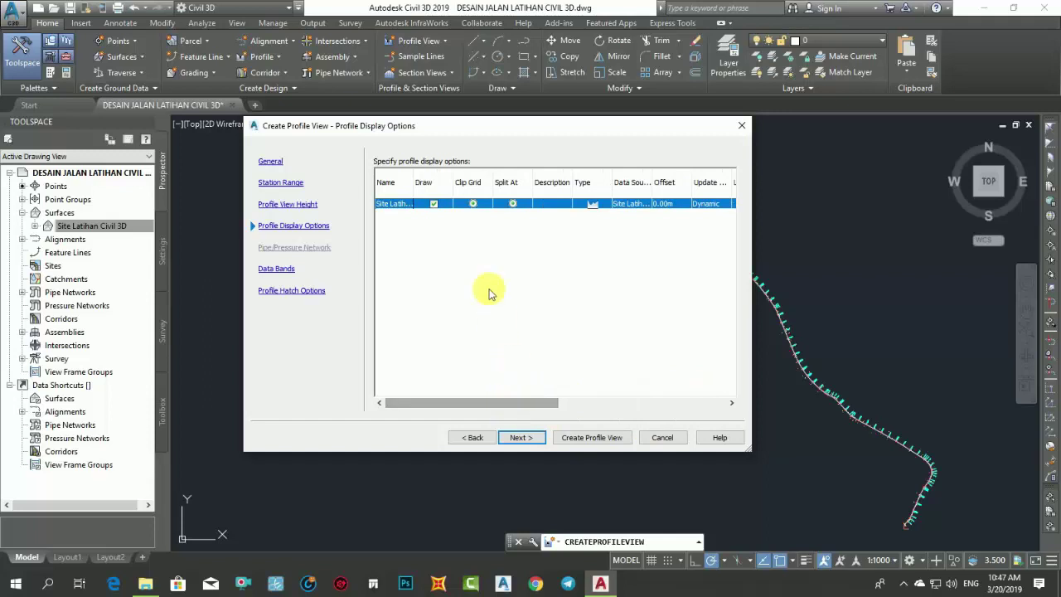
- Choose the Profile Data with Geometry and Superelevation band set, keeping the band location at the bottom of the profile view
left_click(520, 438)
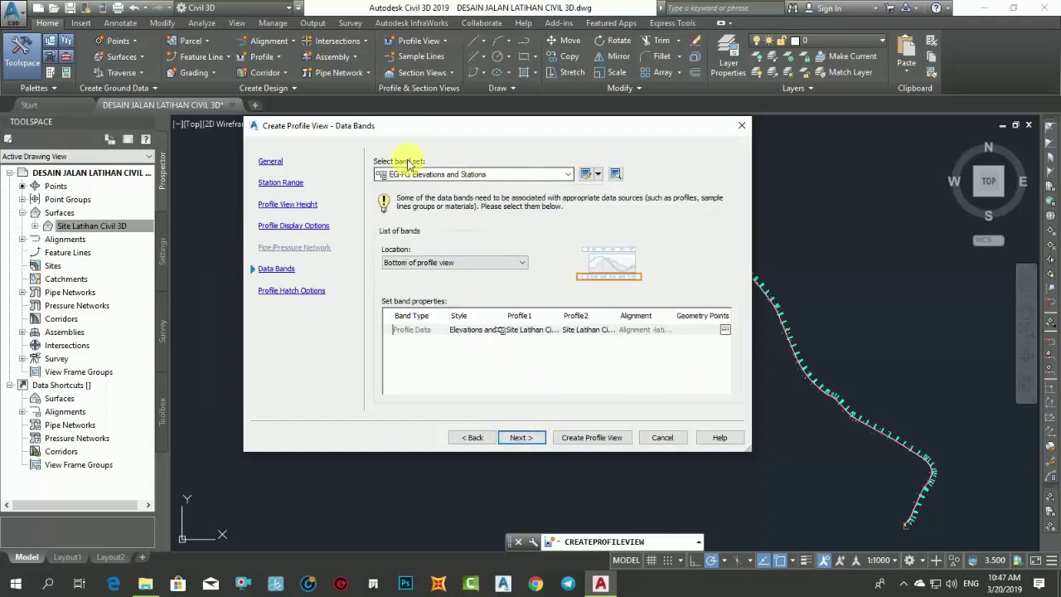
left_click(475, 175)
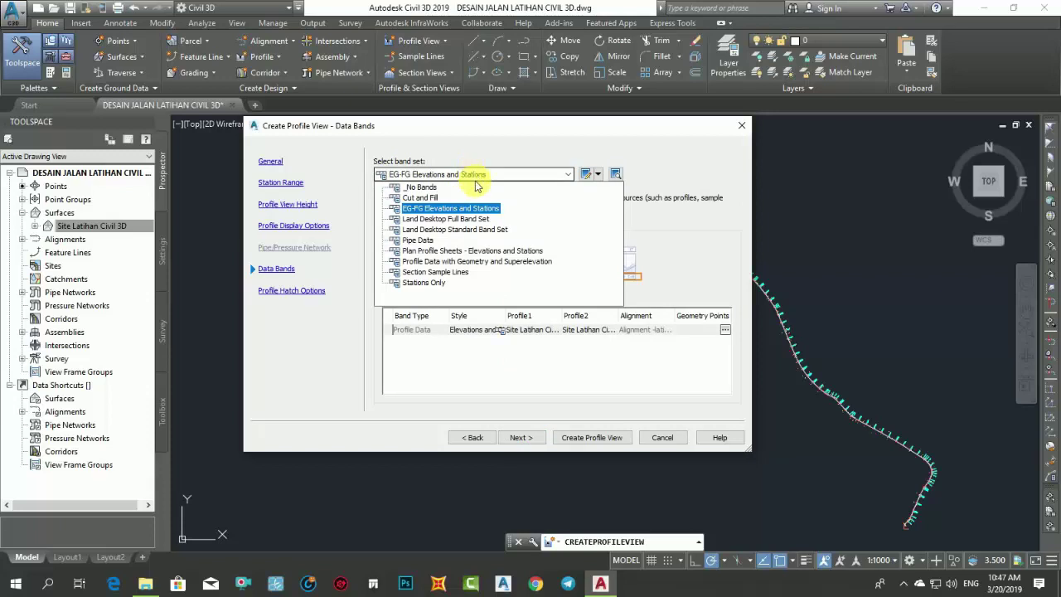
left_click(466, 262)
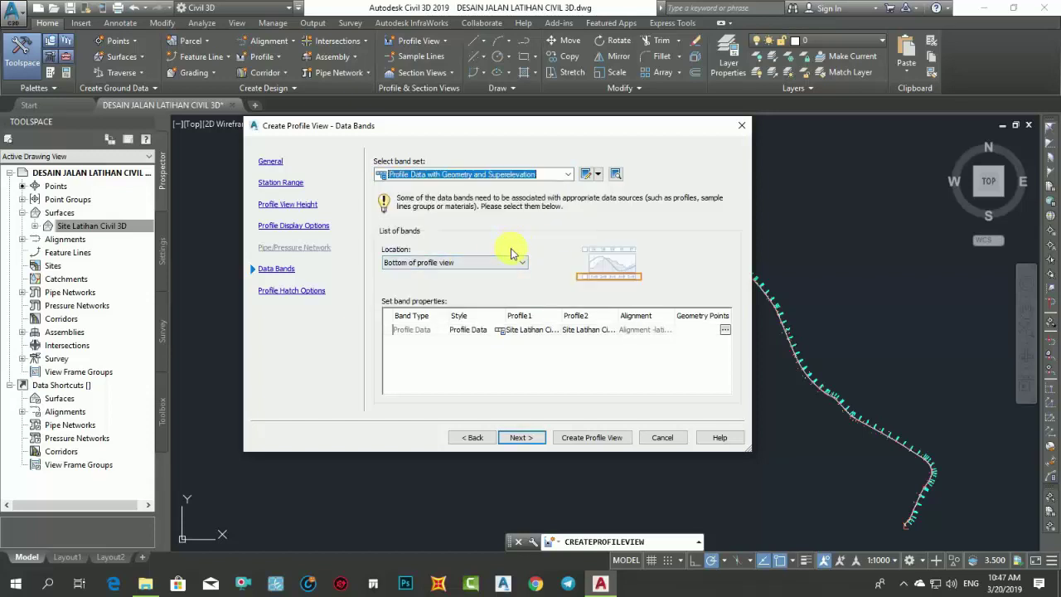
left_click(522, 262)
left_click(523, 265)
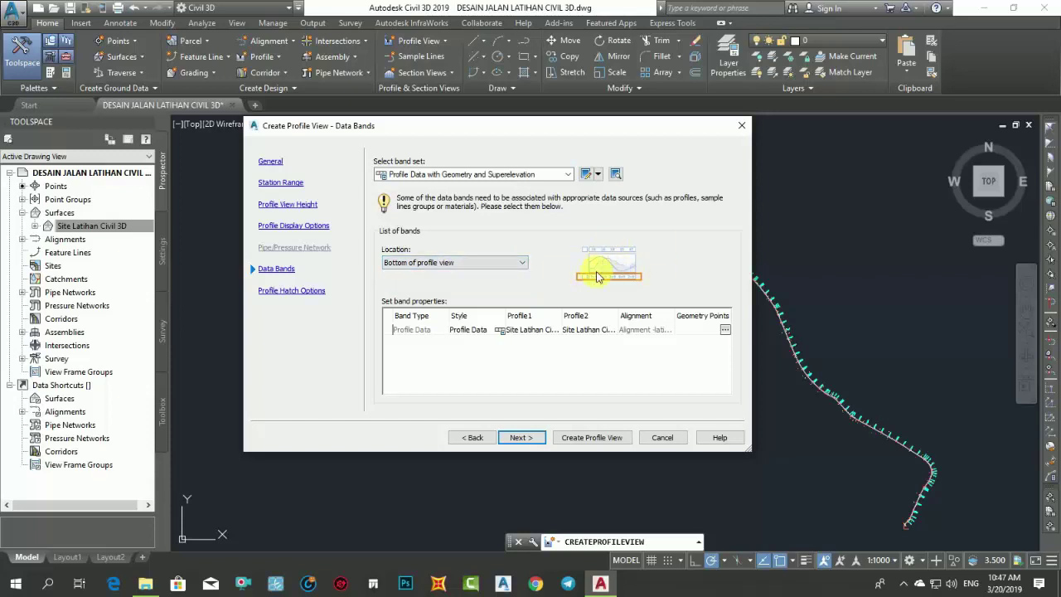
left_click(547, 332)
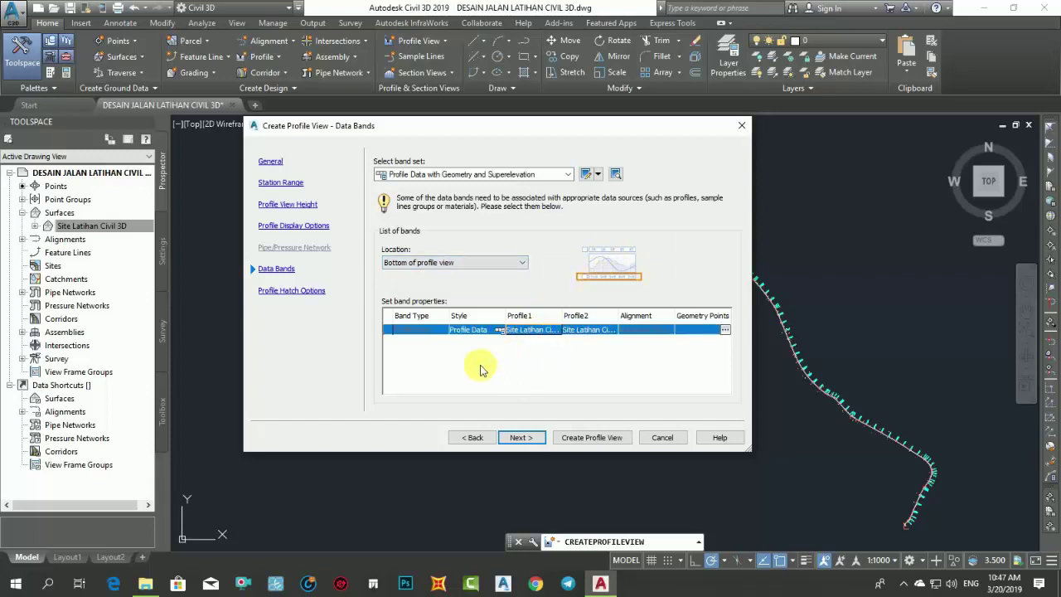
- Try to create the profile view without hatching and pick its origin near the start of the alignment
left_click(521, 440)
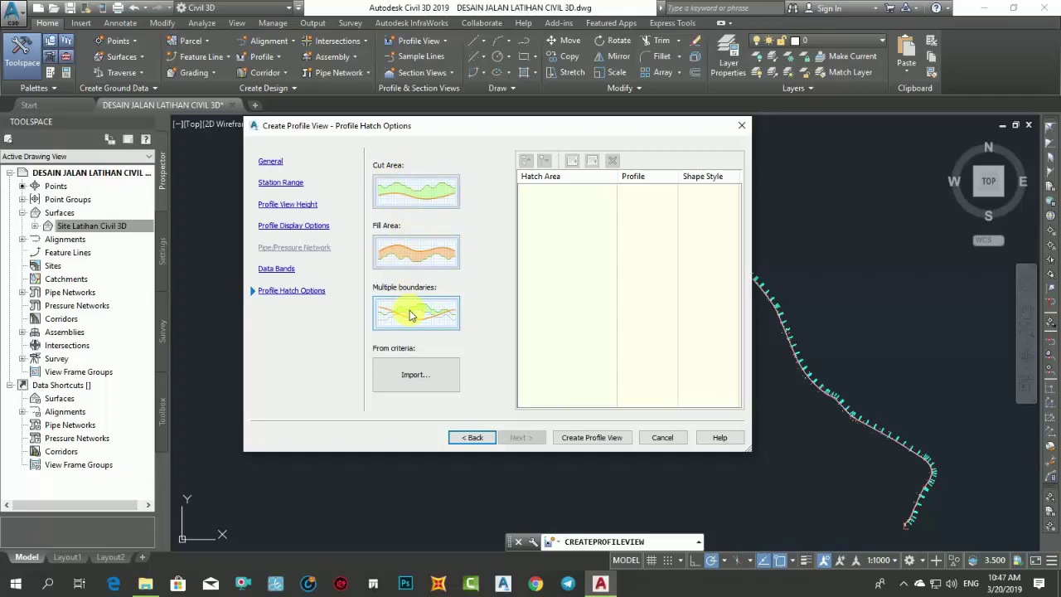
left_click(586, 437)
scroll(519, 324, "down", 3)
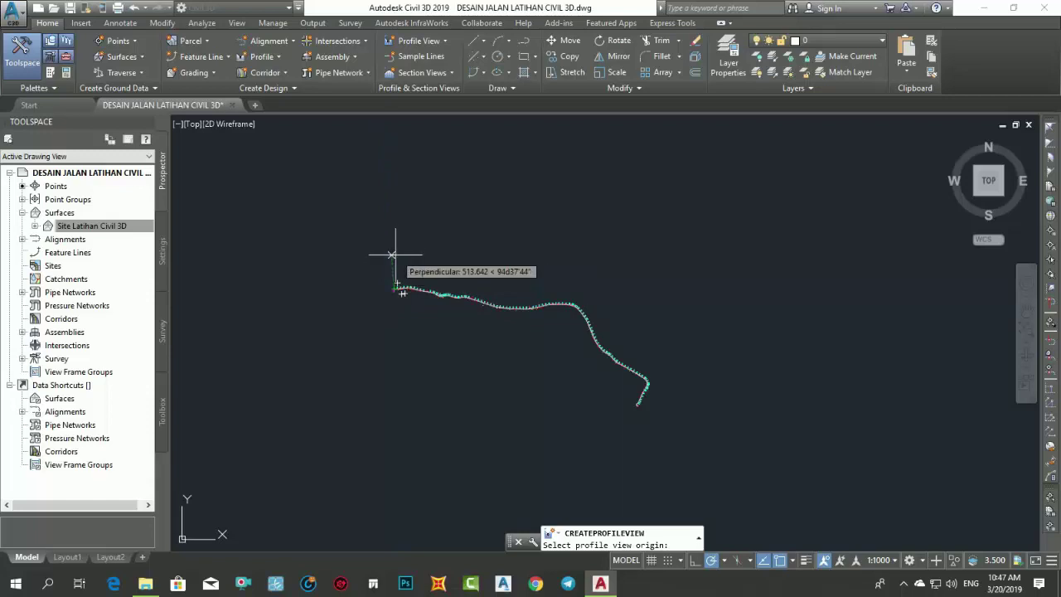
scroll(389, 259, "up", 3)
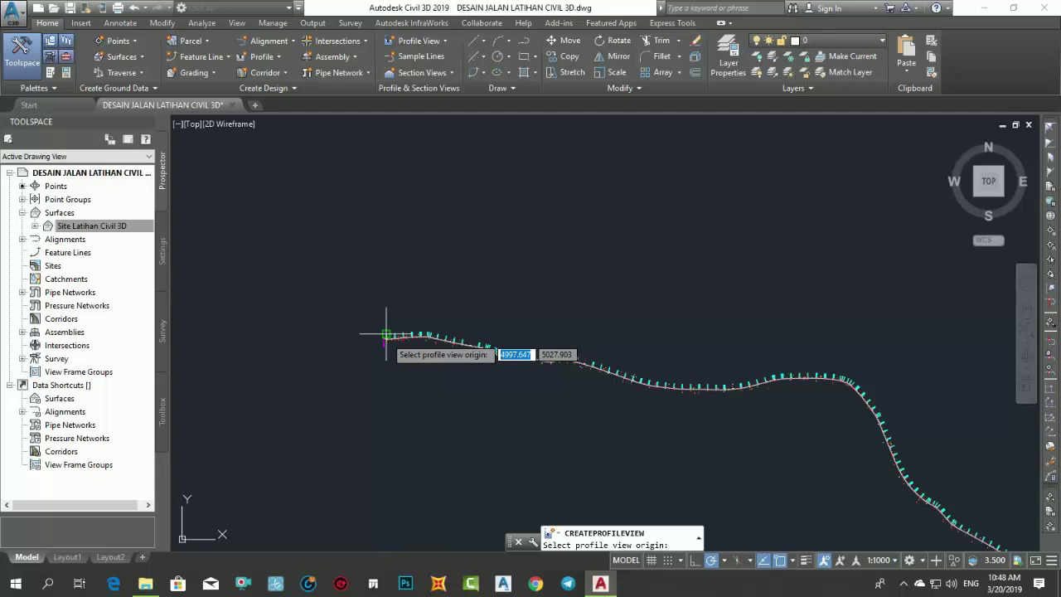
key("Escape")
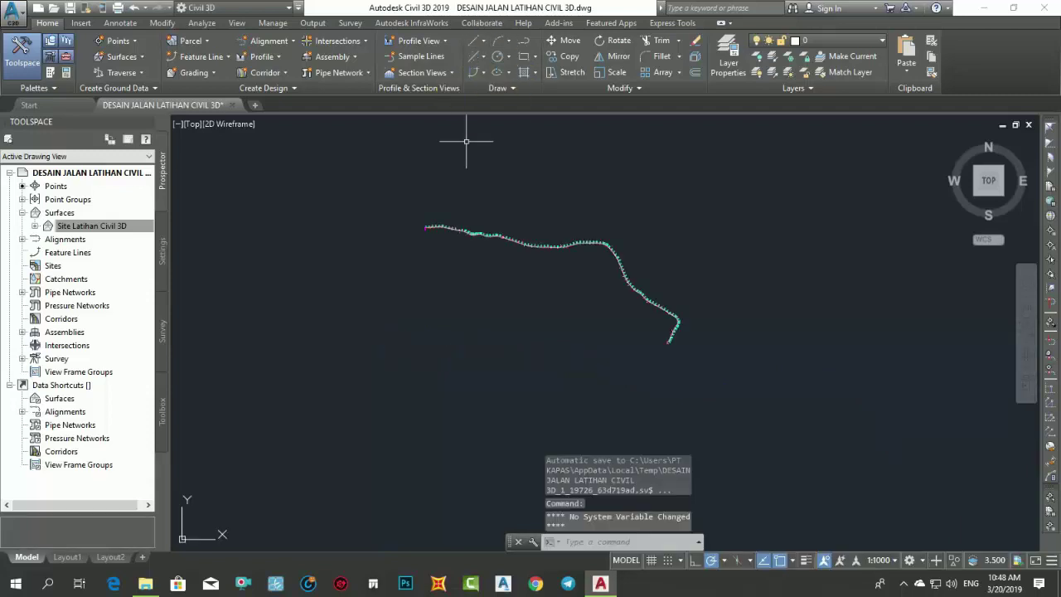
scroll(465, 166, "up", 3)
scroll(405, 311, "up", 3)
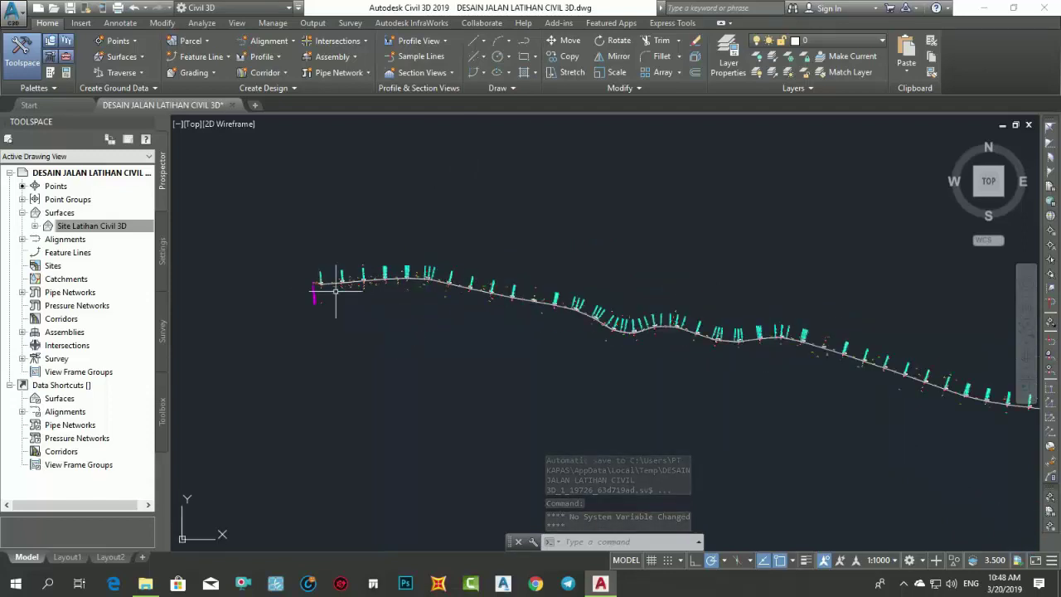
- Examine the drawing area along the whole alignment, from its start to its far end, for the placed profile view
scroll(306, 280, "up", 2)
scroll(305, 280, "up", 2)
scroll(306, 280, "down", 6)
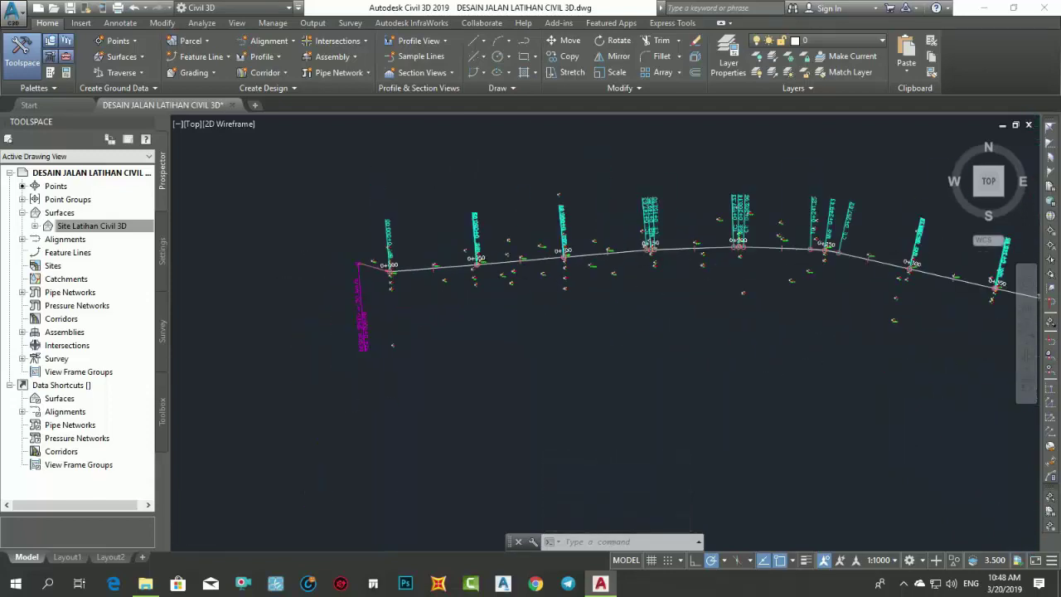
middle_click_drag(691, 185, 543, 225)
scroll(486, 225, "up", 2)
scroll(467, 361, "up", 1)
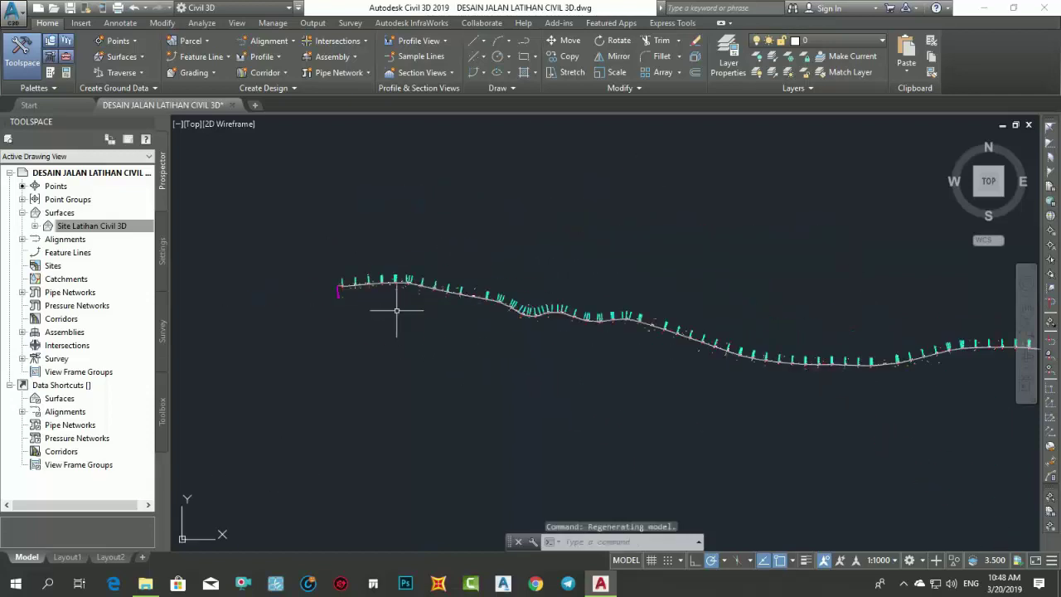
middle_click_drag(398, 308, 284, 229)
scroll(324, 208, "down", 3)
scroll(356, 199, "up", 2)
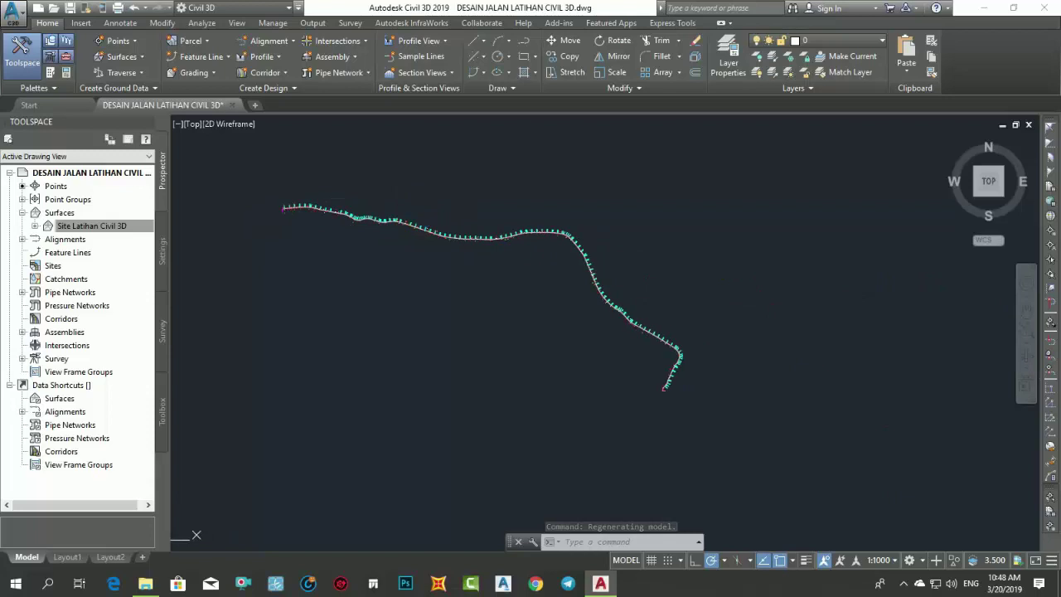
scroll(439, 227, "up", 1)
middle_click_drag(439, 227, 627, 272)
key("Escape")
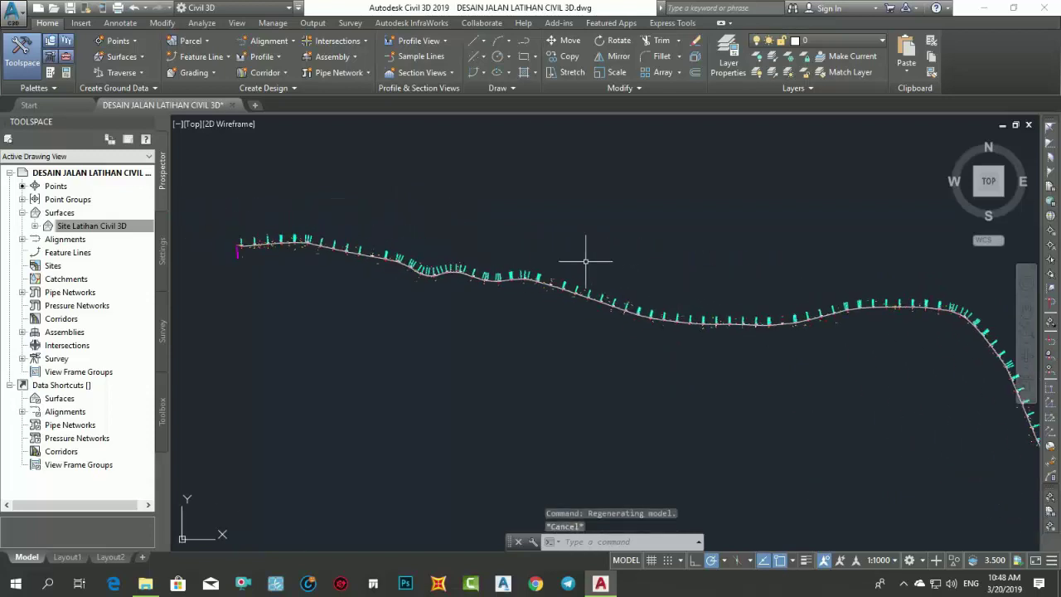
- Start a profile view from the listed surface profile and examine the component display settings of the Profile View style
left_click(266, 56)
left_click(296, 81)
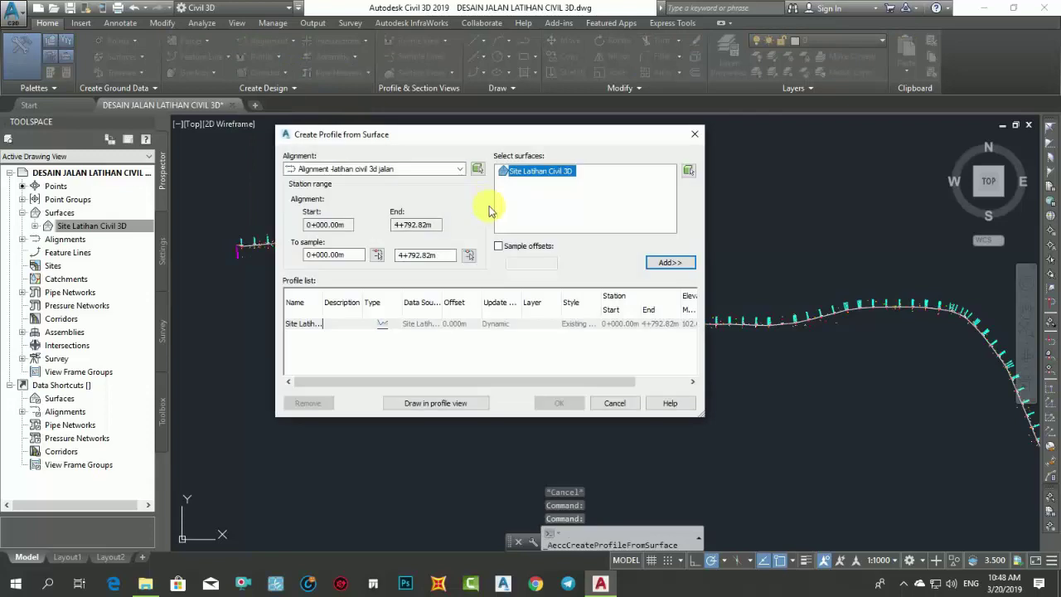
left_click(422, 326)
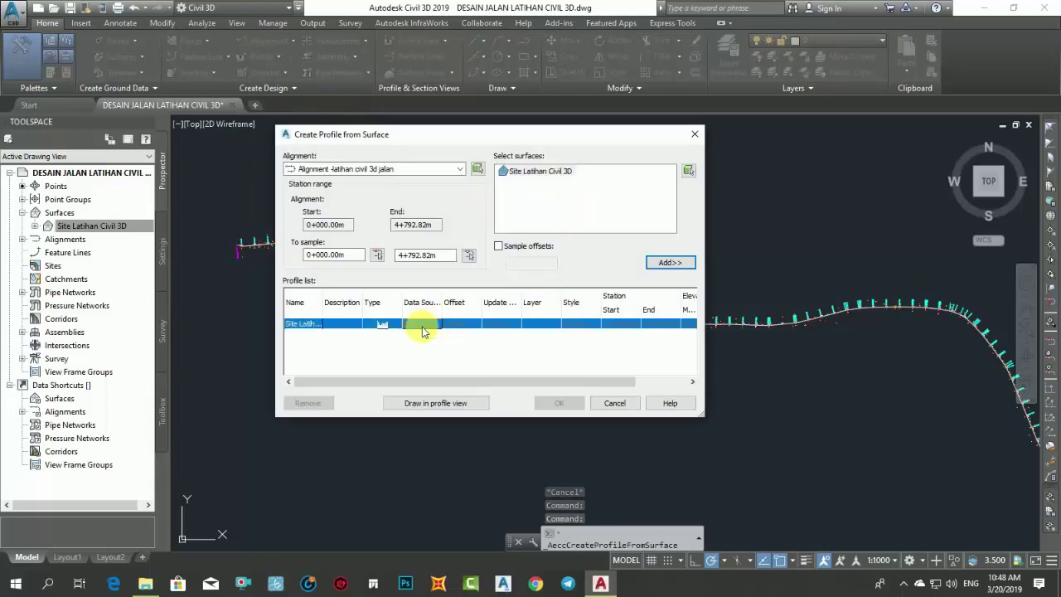
left_click(434, 403)
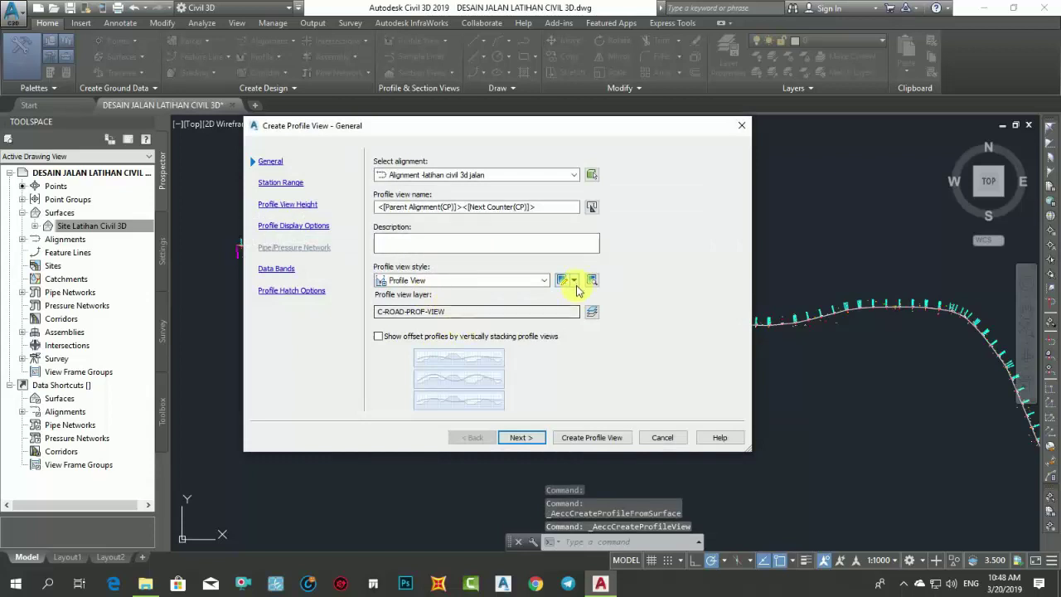
left_click(574, 283)
left_click(553, 265)
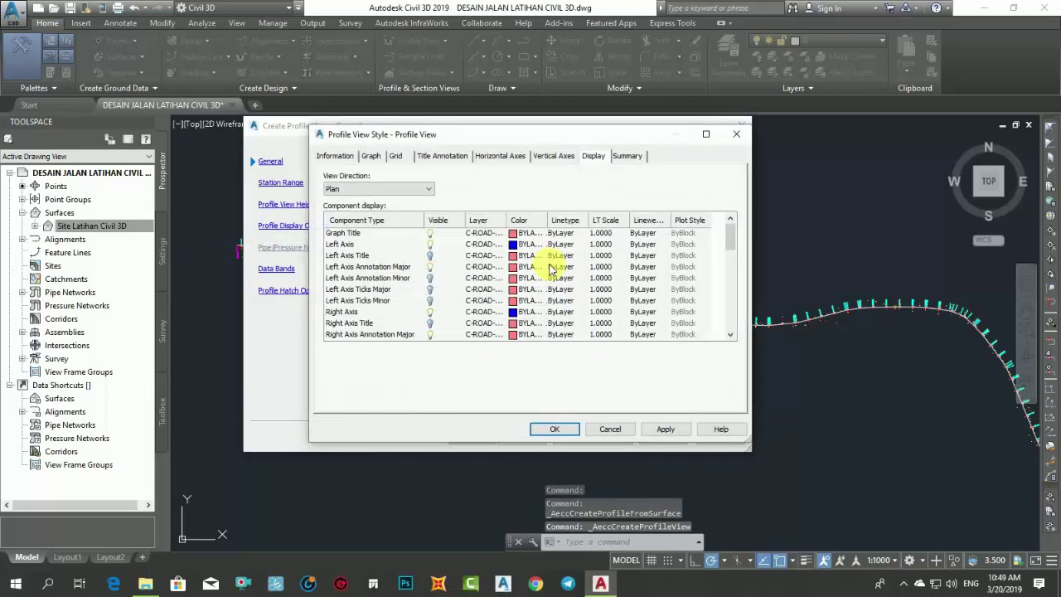
scroll(472, 280, "down", 9)
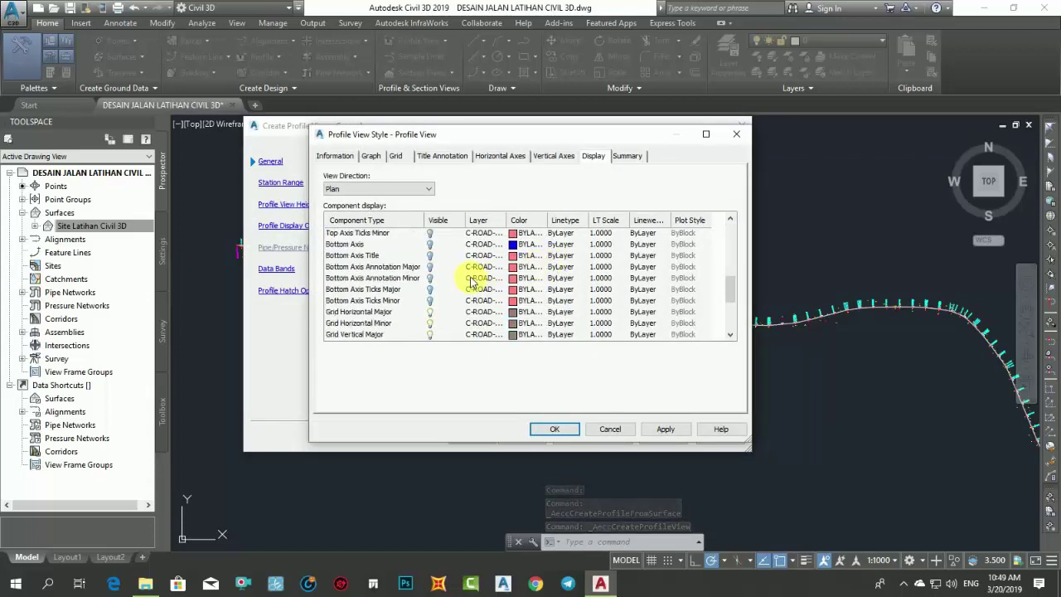
scroll(472, 280, "up", 9)
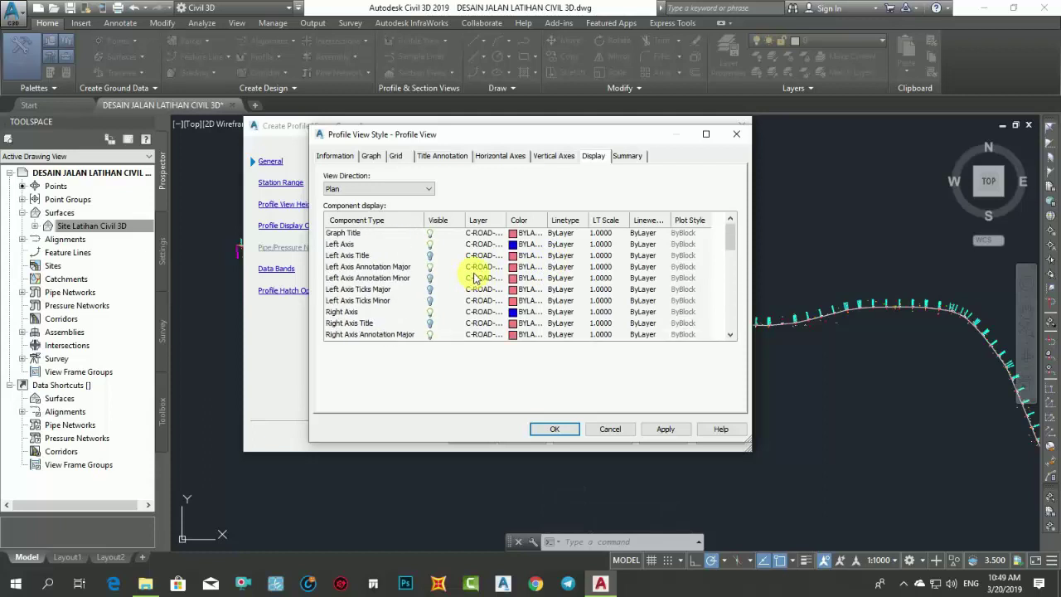
scroll(475, 280, "down", 9)
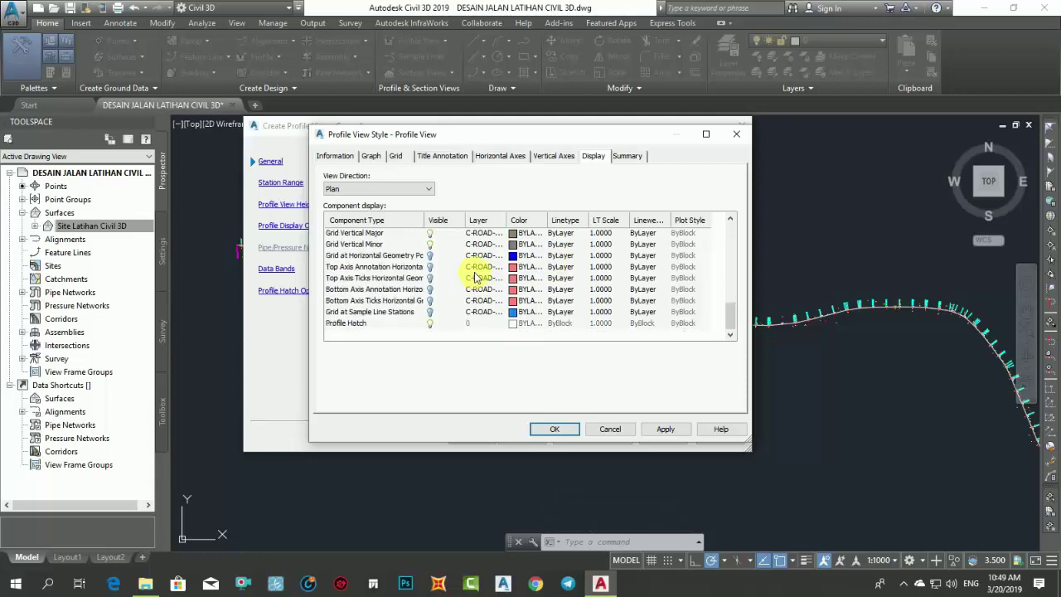
left_click(660, 428)
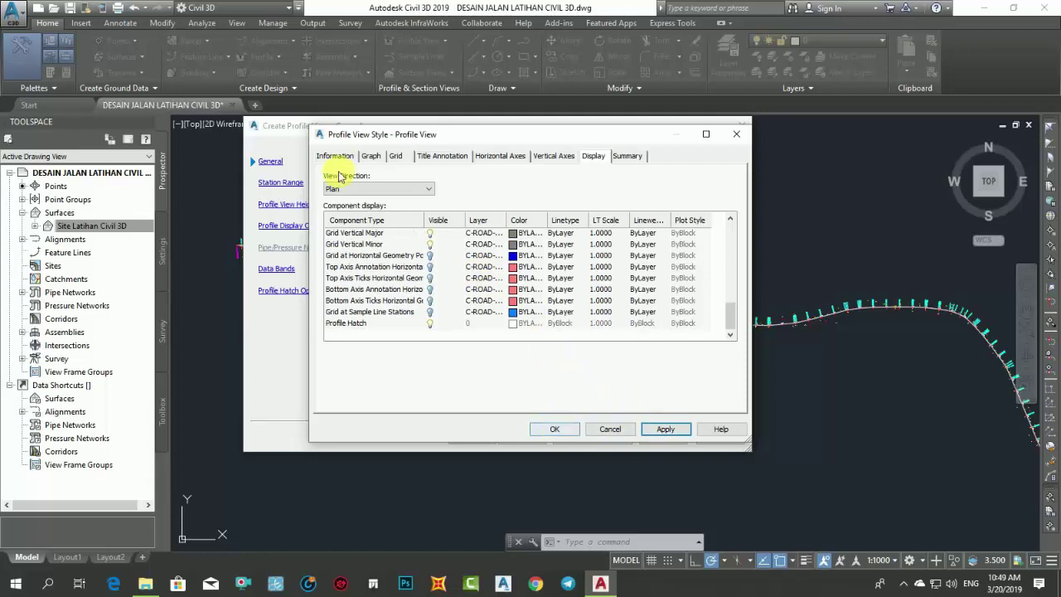
- Examine the Profile View style's information, graph, grid, title annotation, axes and summary settings, then close the style
left_click(371, 157)
left_click(350, 159)
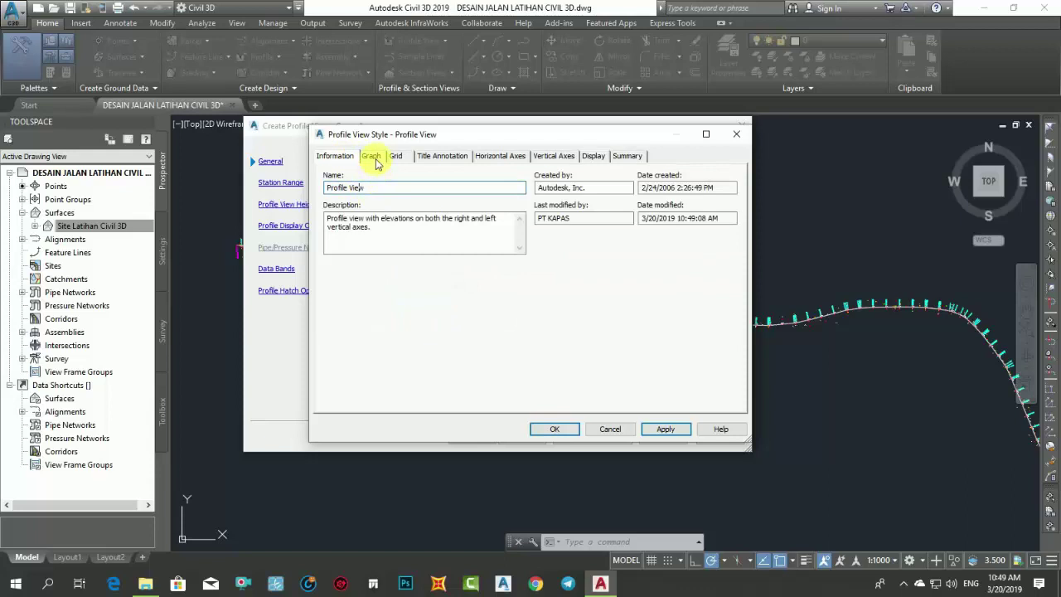
left_click(371, 158)
left_click(398, 157)
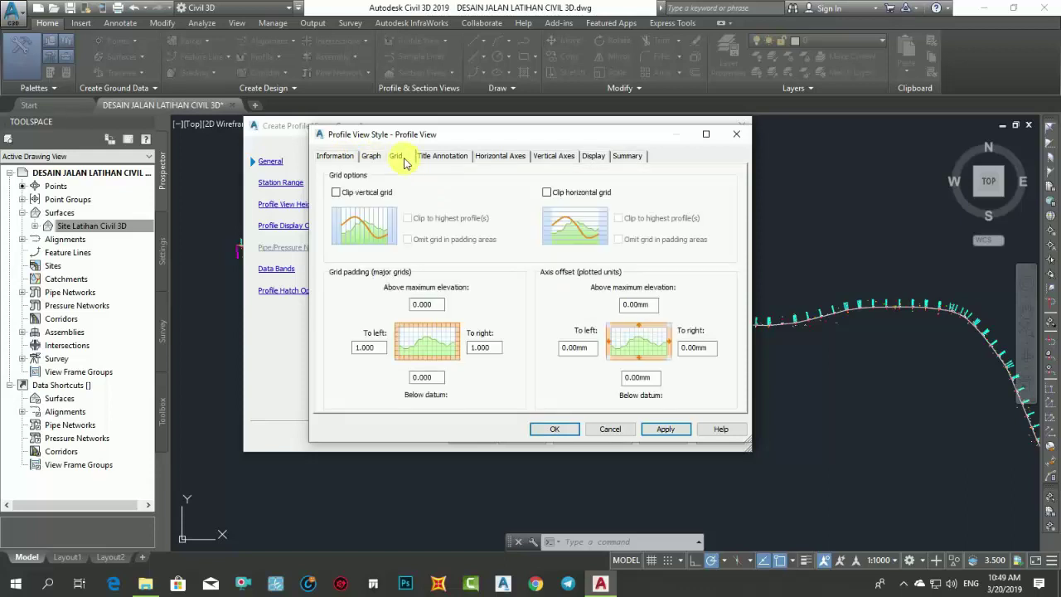
left_click(442, 158)
left_click(501, 157)
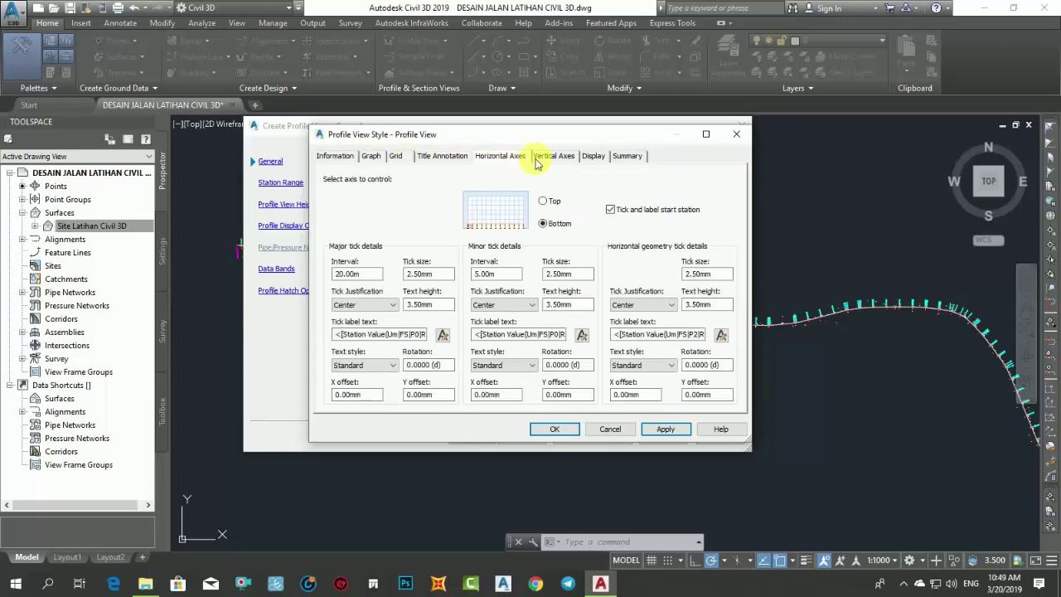
left_click(552, 158)
left_click(594, 158)
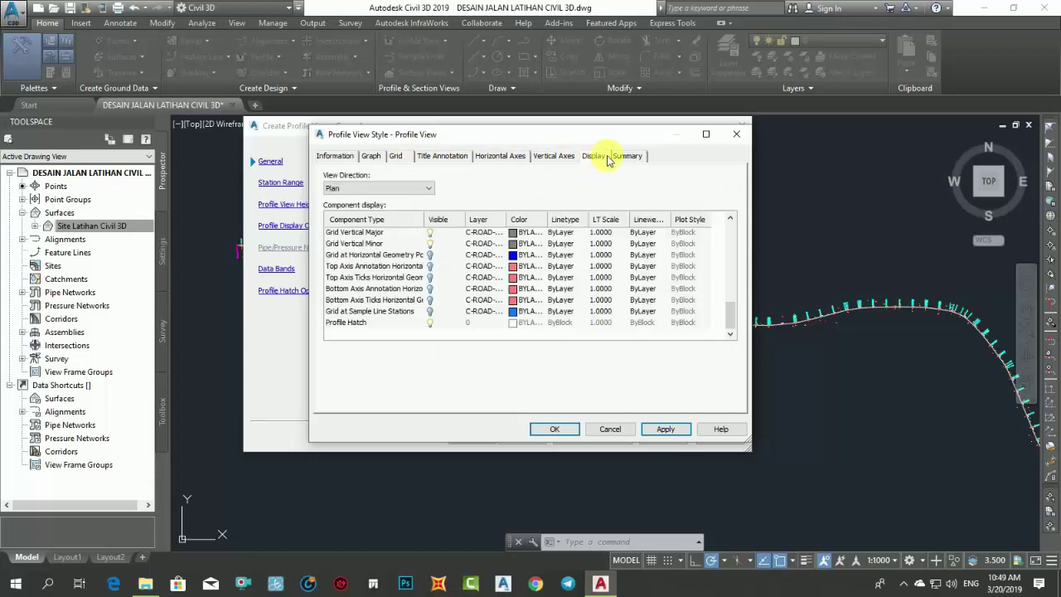
left_click(629, 157)
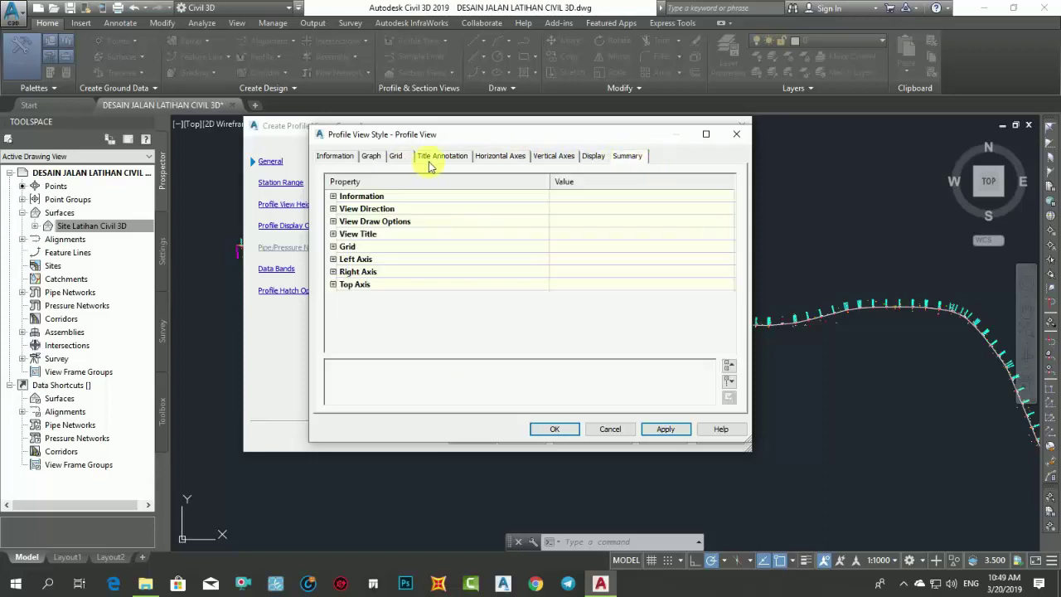
left_click(338, 158)
left_click(737, 134)
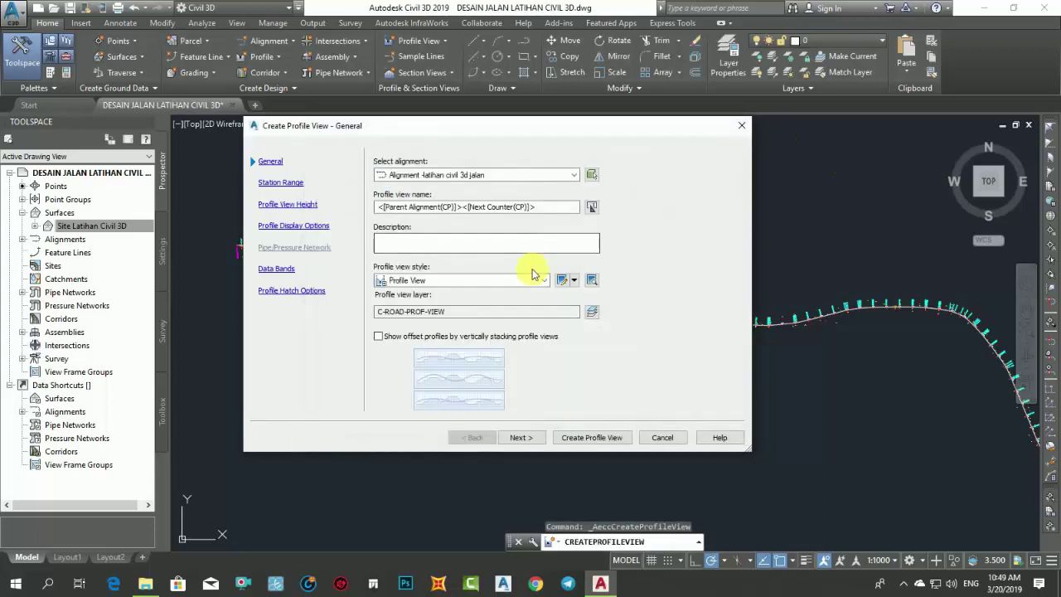
left_click(564, 282)
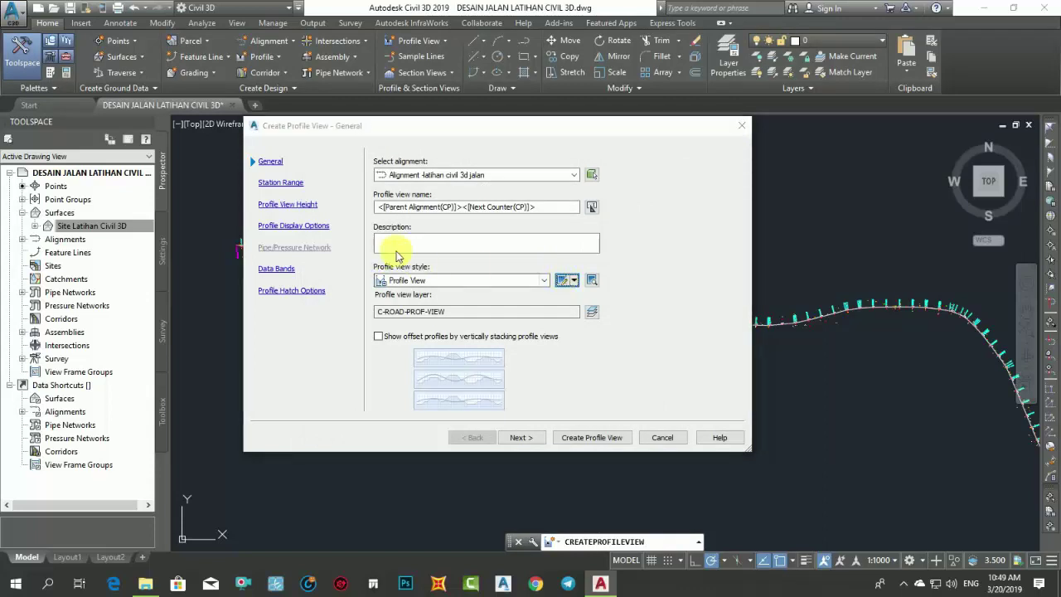
left_click(331, 155)
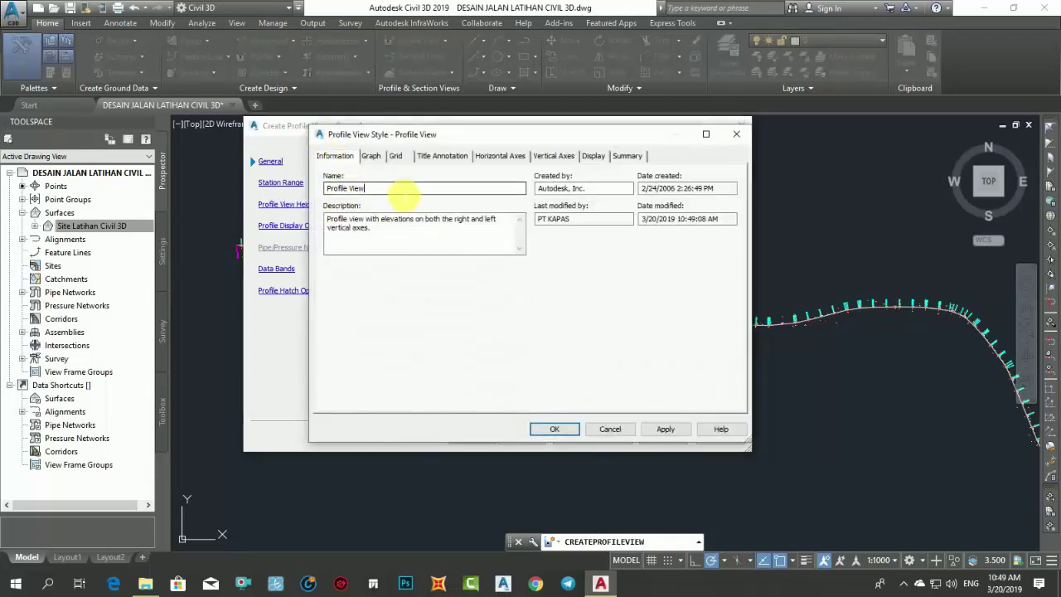
left_click_drag(403, 135, 421, 195)
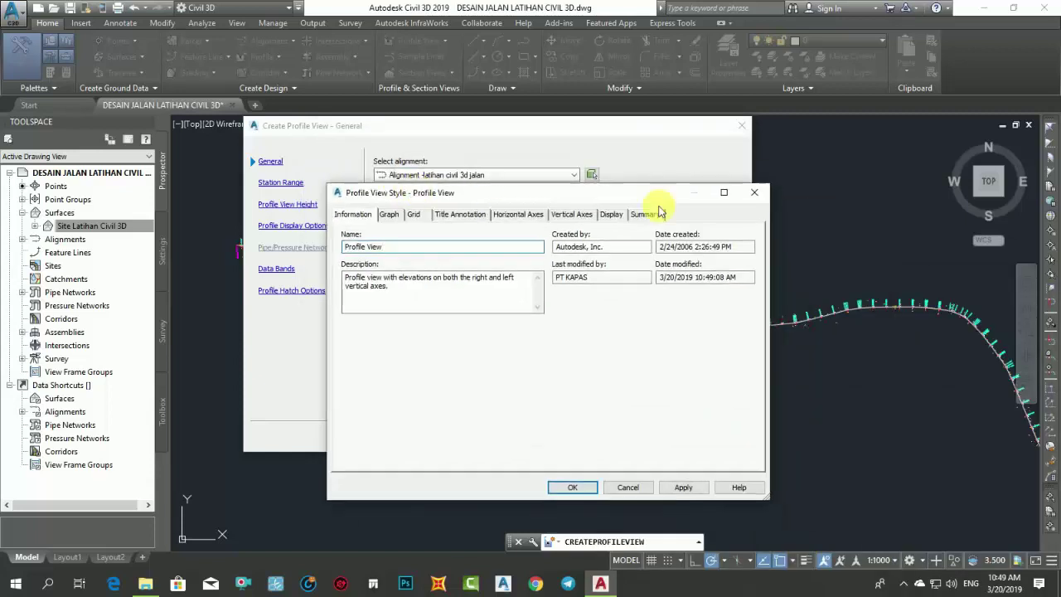
left_click(755, 193)
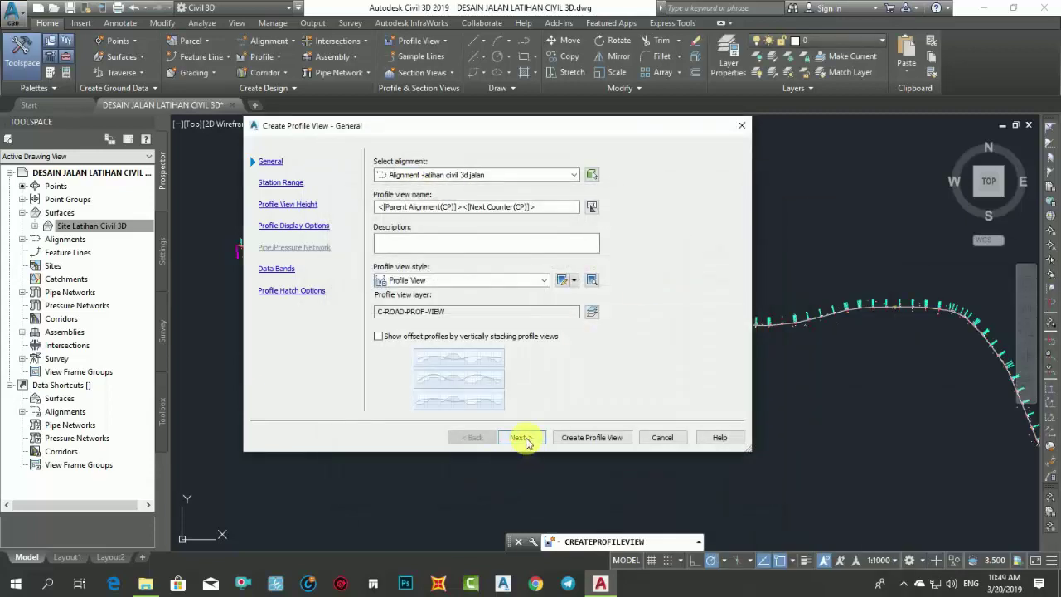
left_click(741, 126)
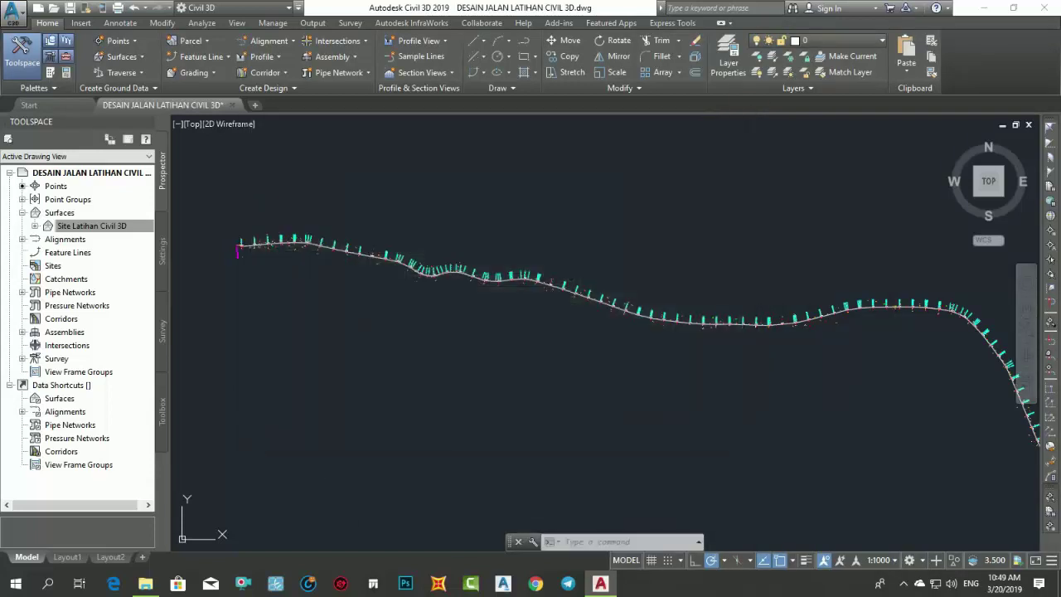
- Start a profile view from the Site Latihan Civil 3D surface profile and open its Profile View style for editing
left_click(102, 225)
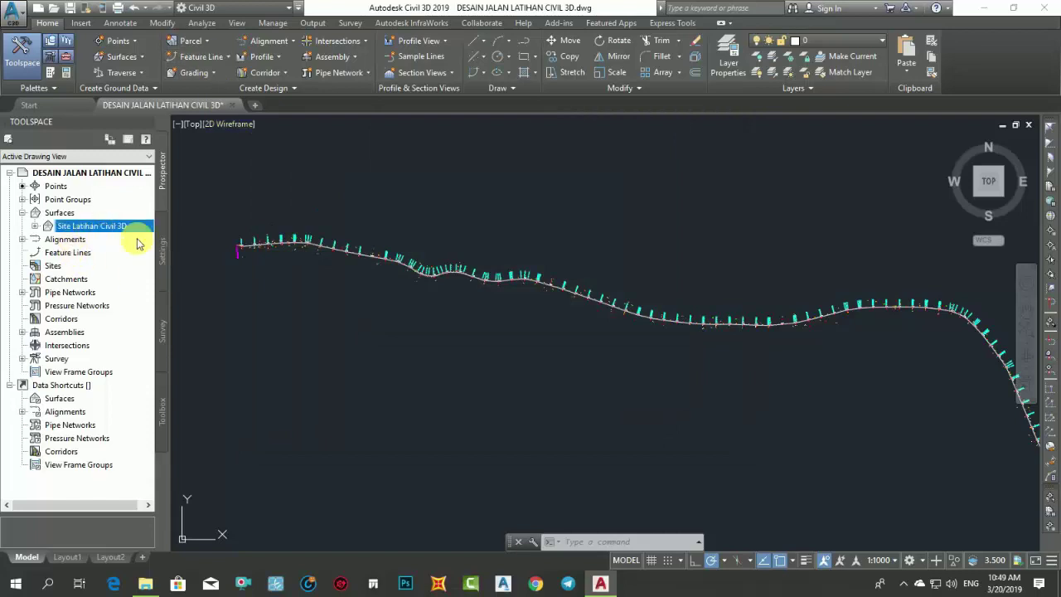
left_click(270, 57)
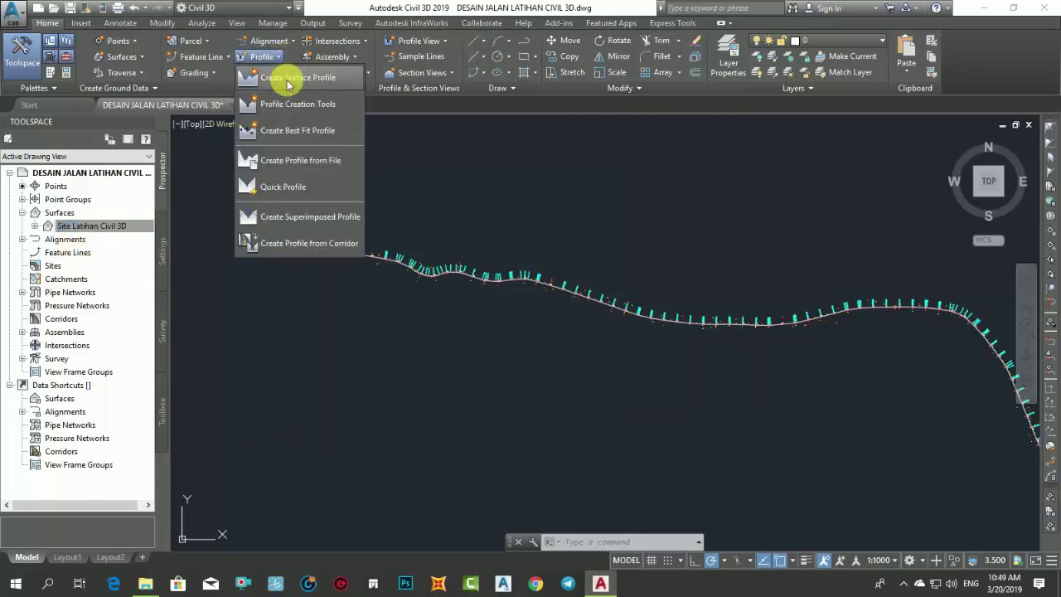
left_click(288, 78)
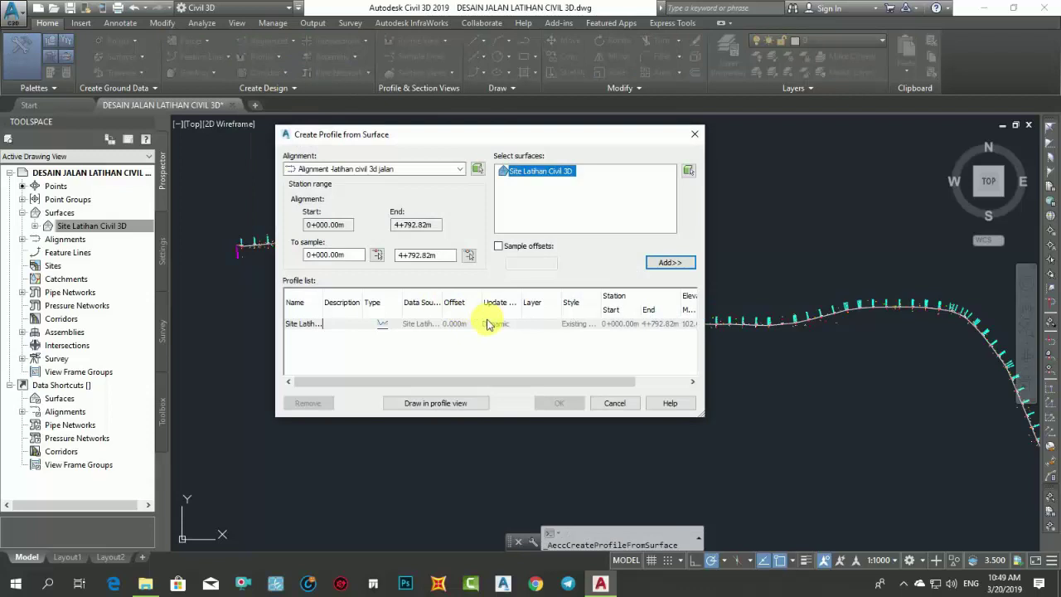
left_click(444, 327)
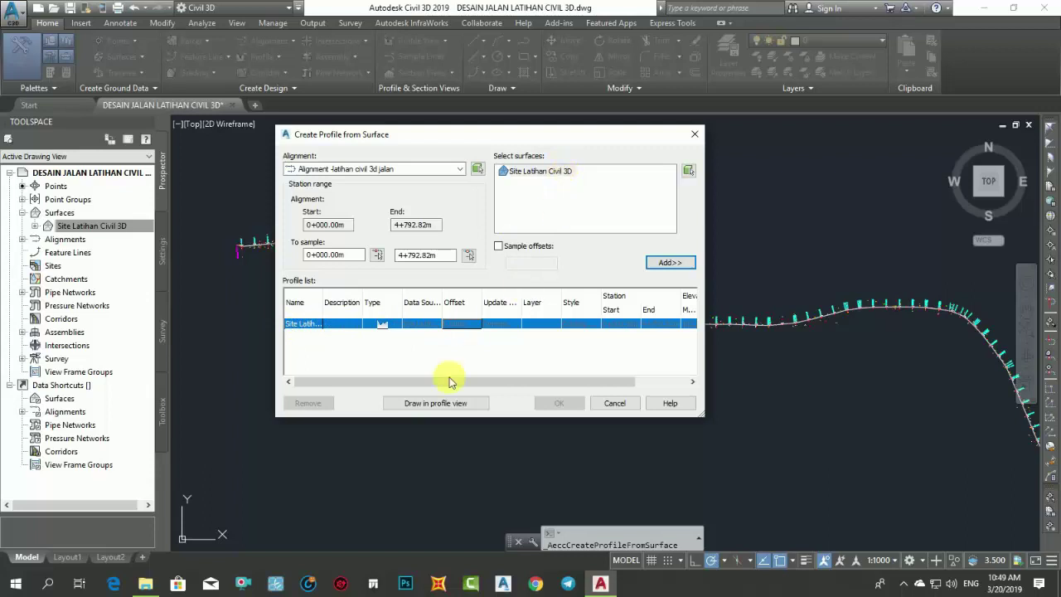
left_click(437, 411)
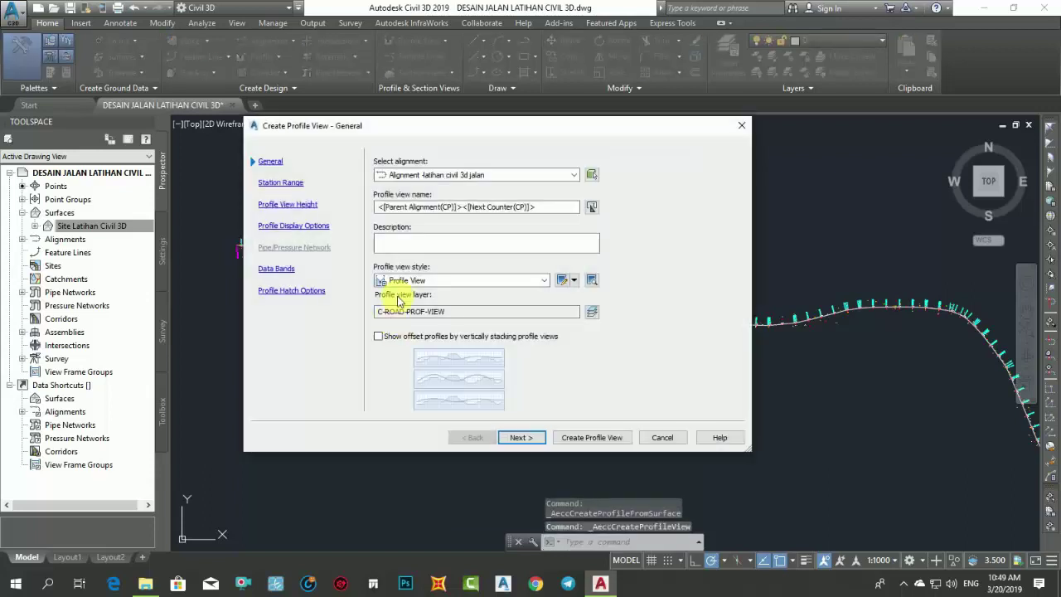
left_click(565, 283)
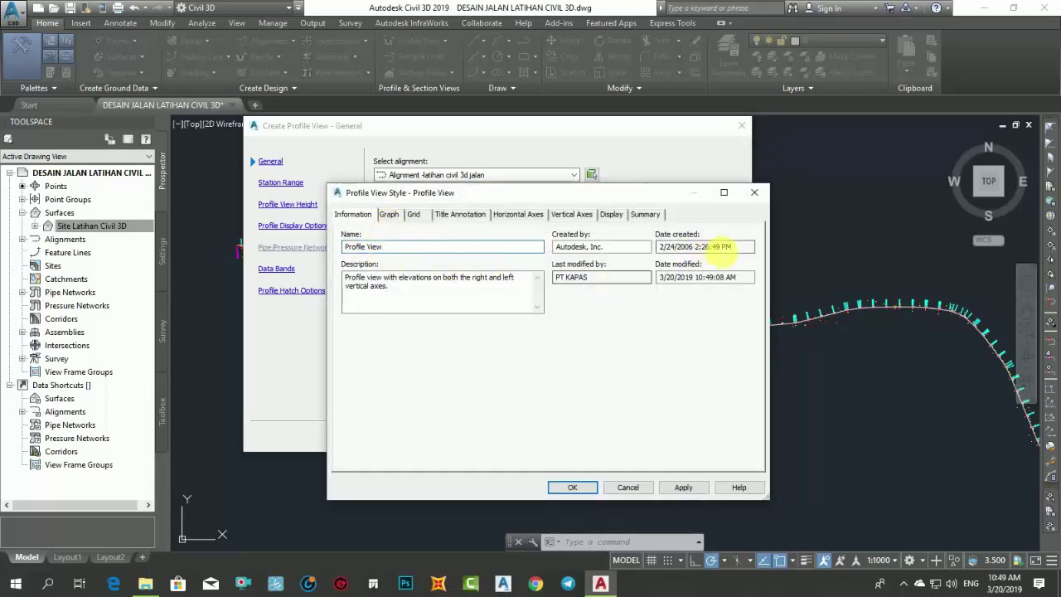
- Clip both the vertical and horizontal grids of the Profile View style to the highest profiles
left_click(396, 220)
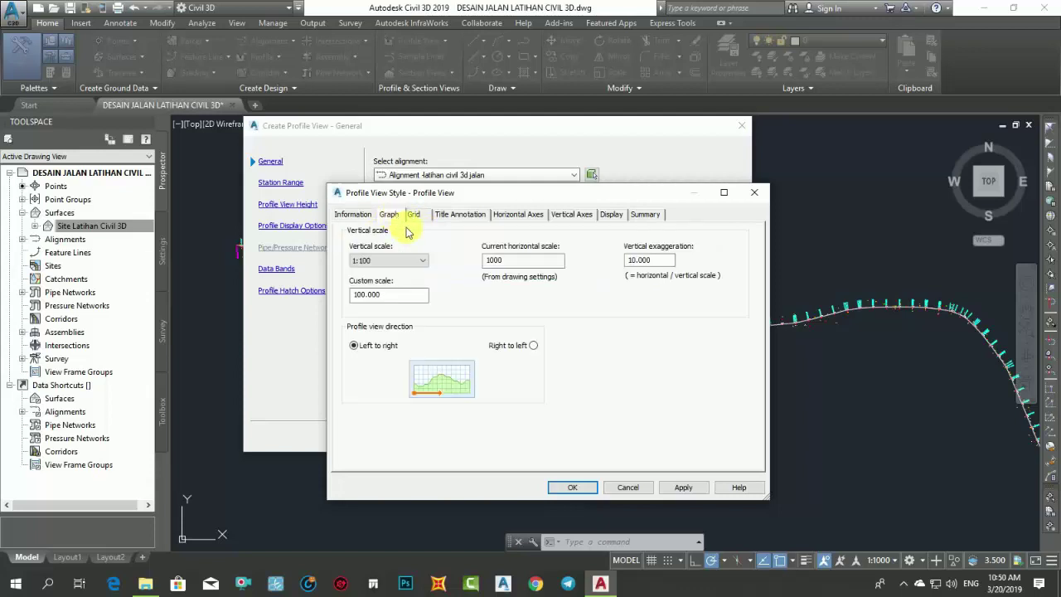
left_click(413, 215)
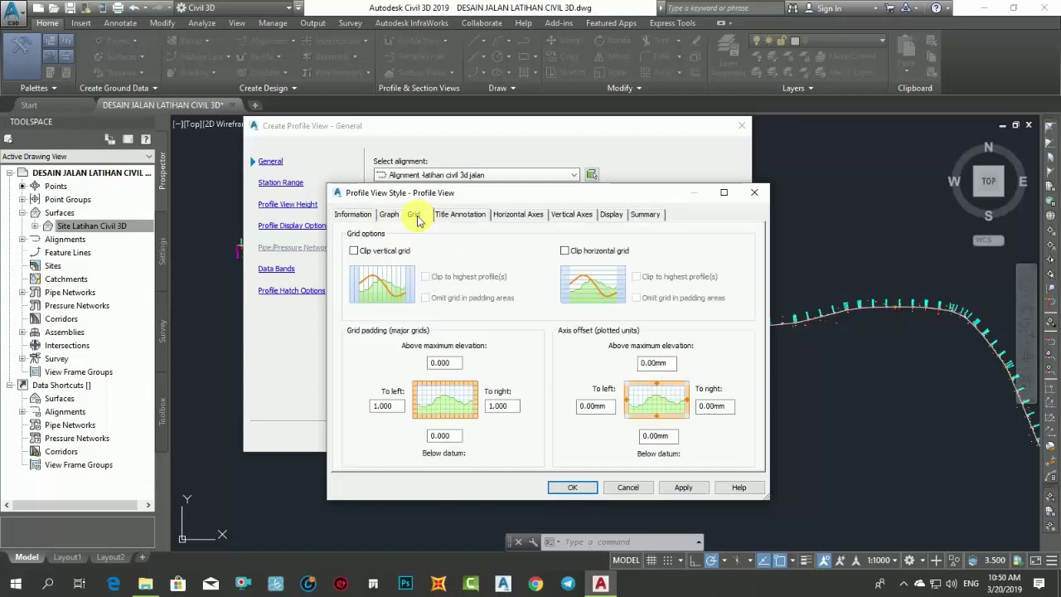
left_click(354, 250)
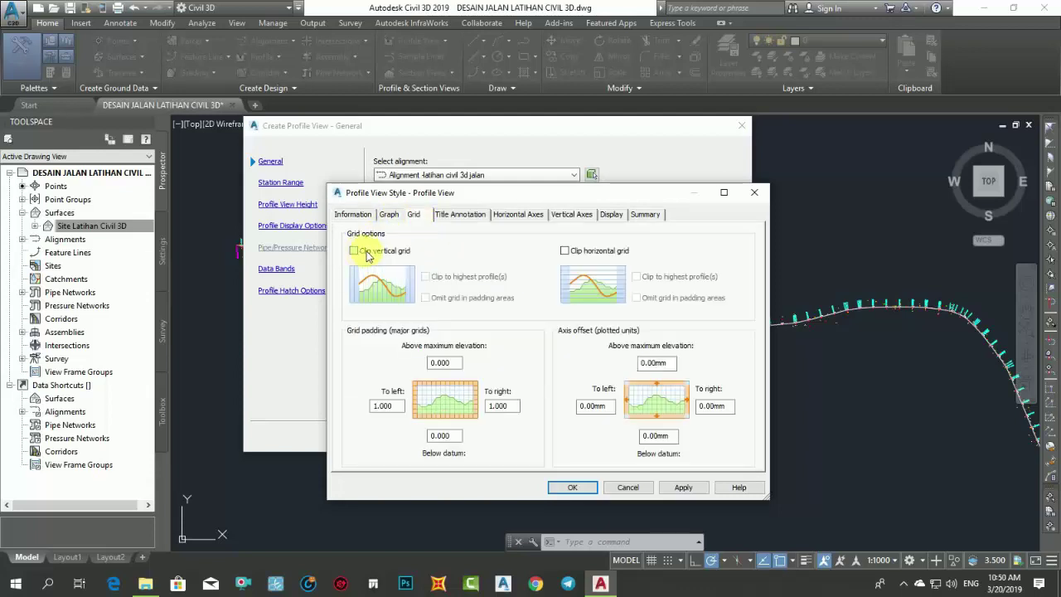
left_click(565, 252)
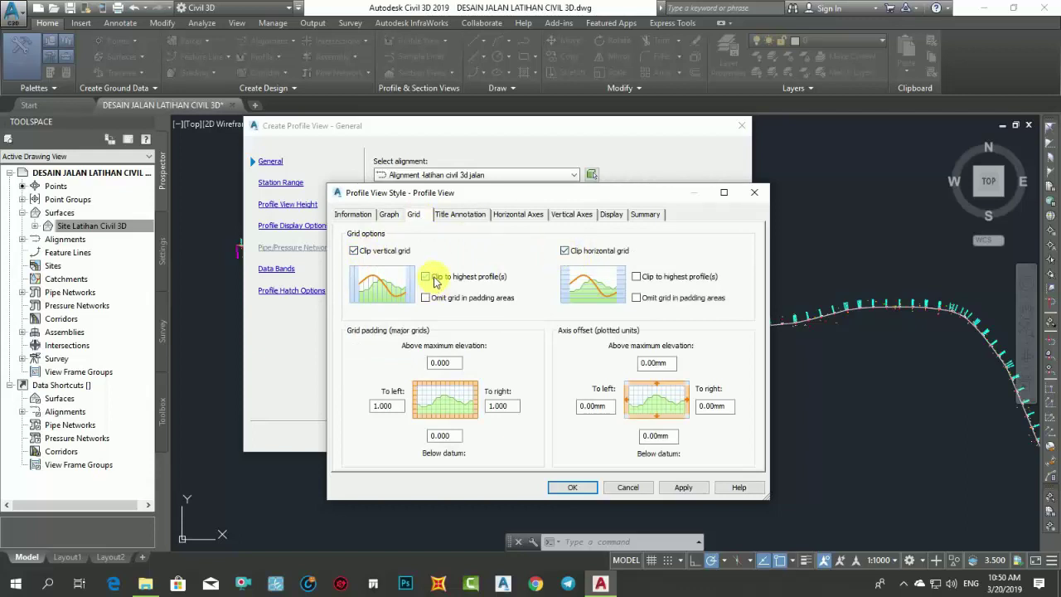
left_click(435, 282)
left_click(637, 277)
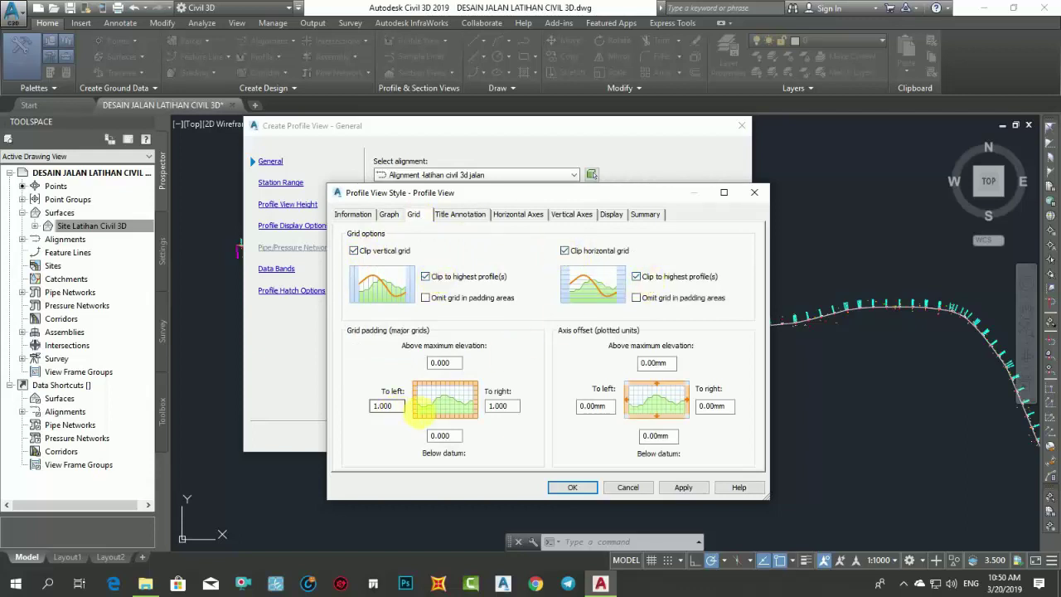
- Set the Profile View style's major grid padding to 0 on both the left and right sides
left_click_drag(400, 406, 330, 419)
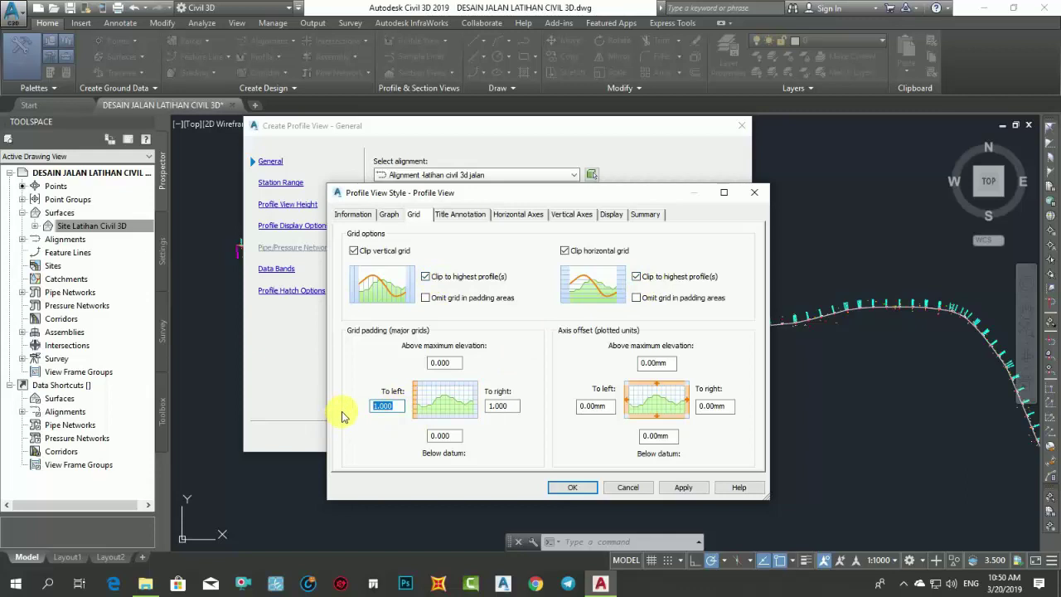
type("0")
left_click_drag(517, 406, 489, 406)
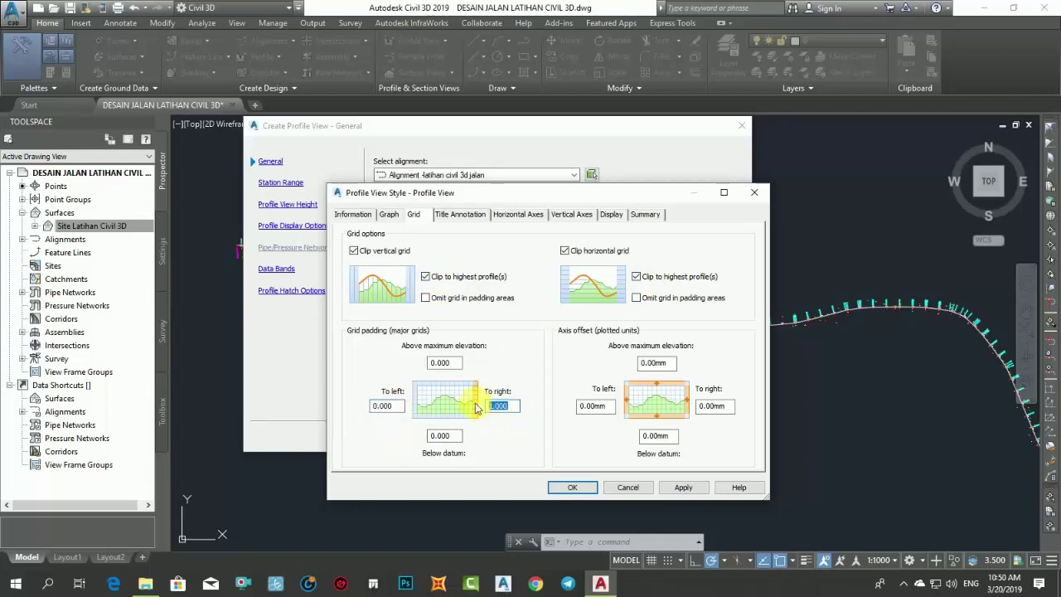
type("0")
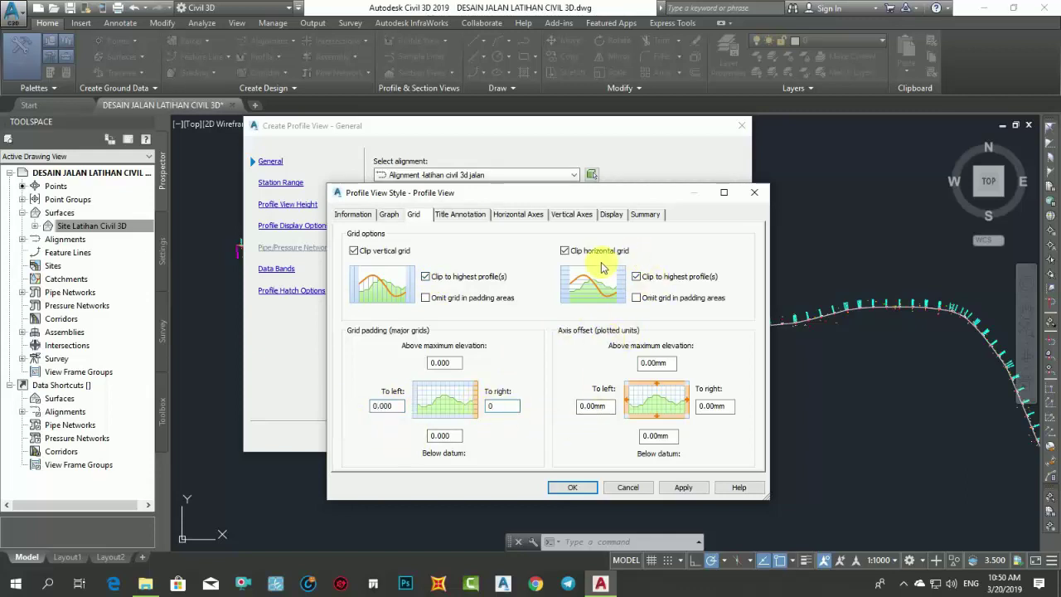
- Set the major grid padding to 2 above maximum elevation and 2 below datum
left_click(440, 362)
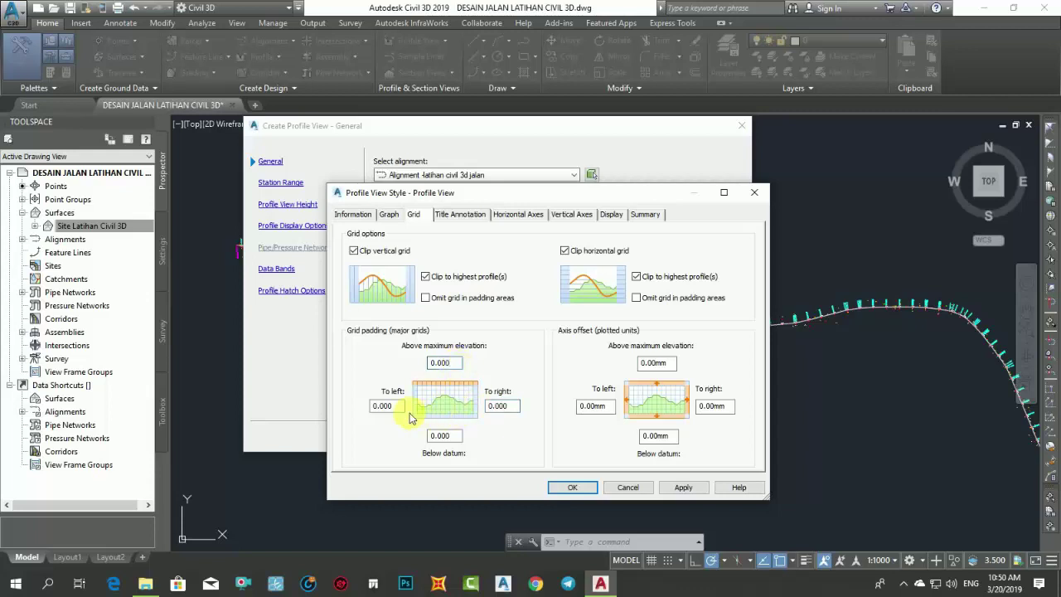
left_click(431, 362)
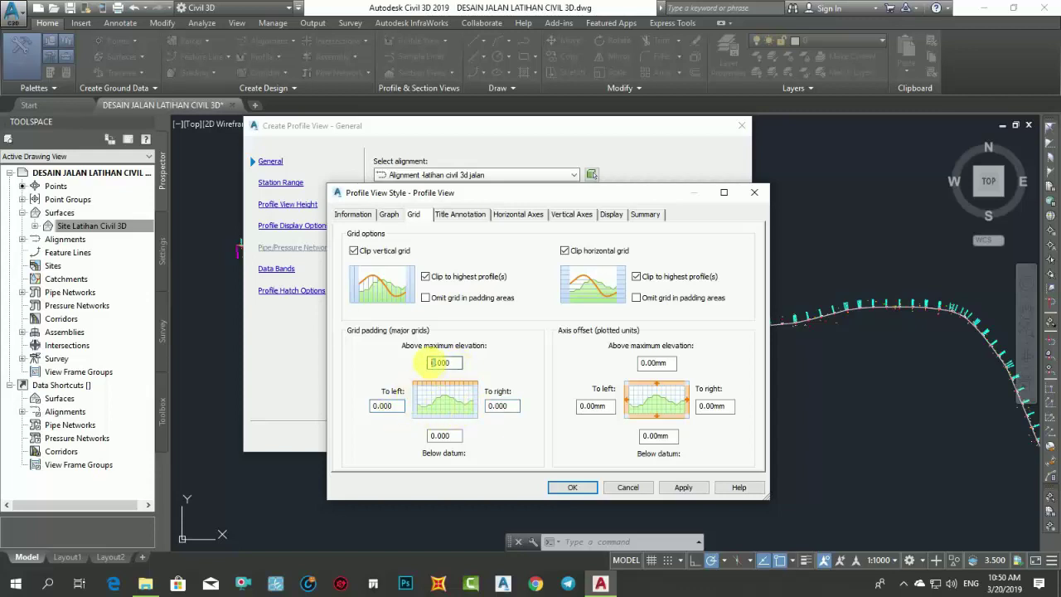
key("Delete")
type("2")
left_click(449, 435)
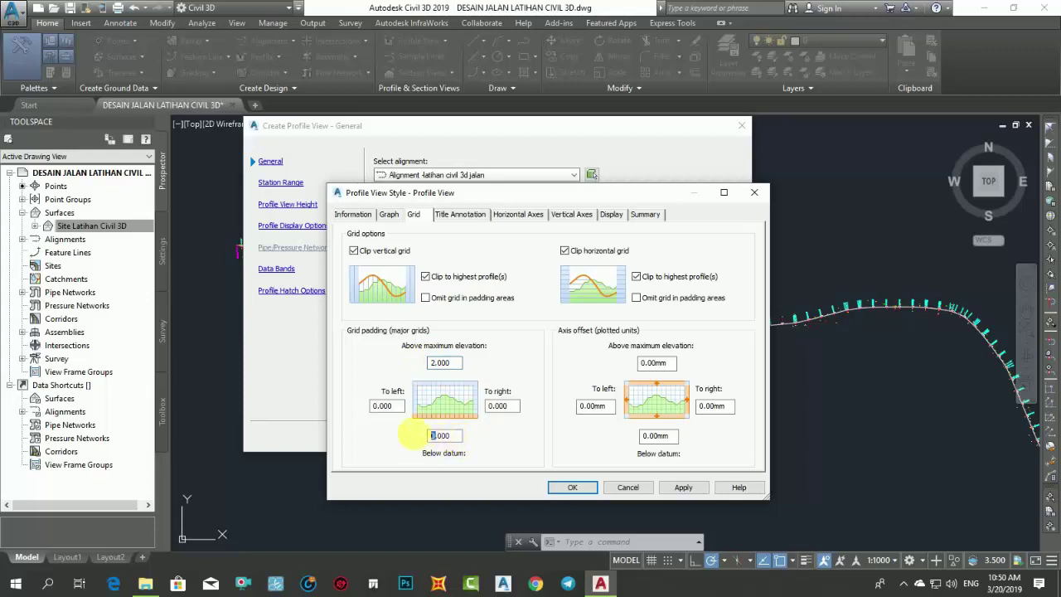
key("Delete")
type("2")
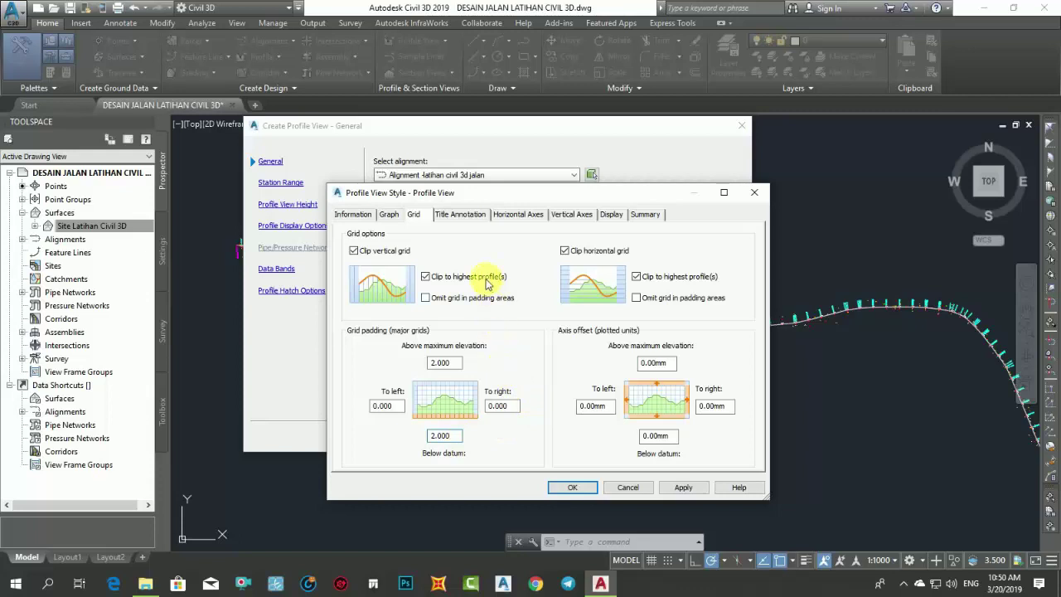
- Place the graph view title at the bottom with a Y offset of -75 mm, and set the bottom axis title's Y offset to -45 mm
left_click(453, 218)
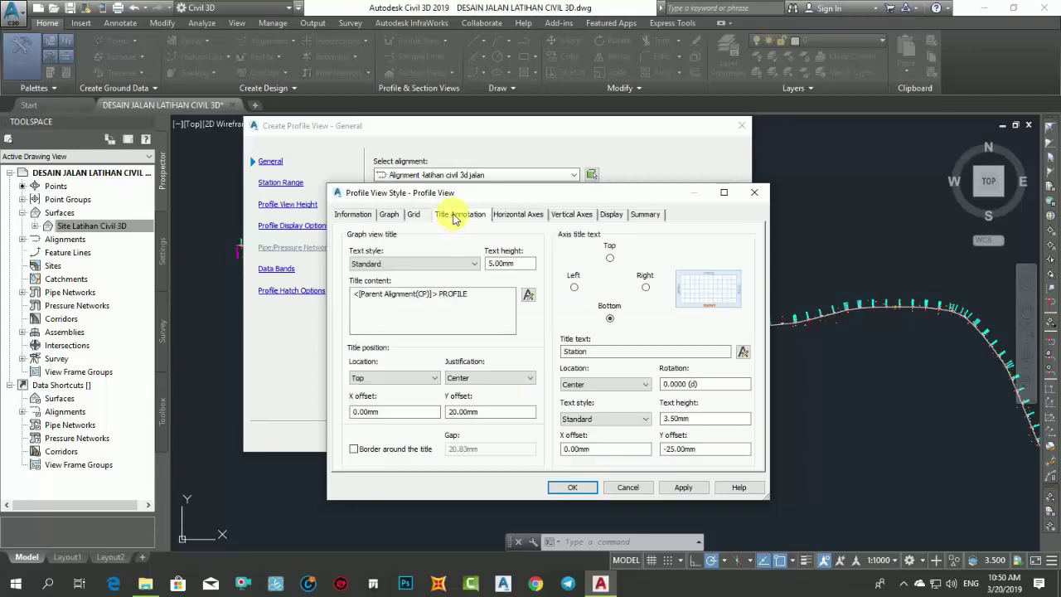
left_click(389, 379)
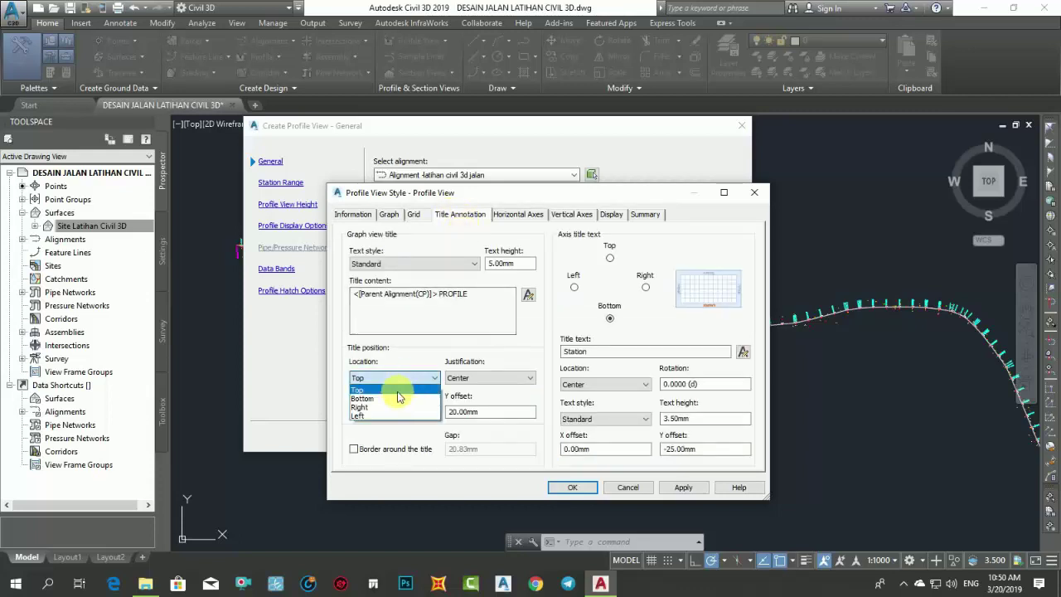
left_click(385, 399)
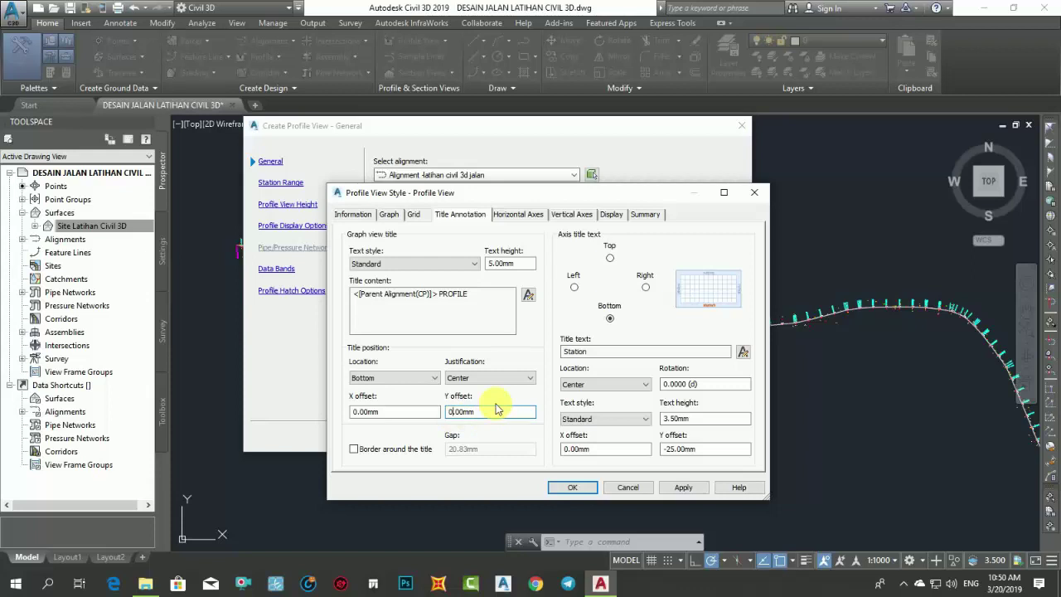
type("-75")
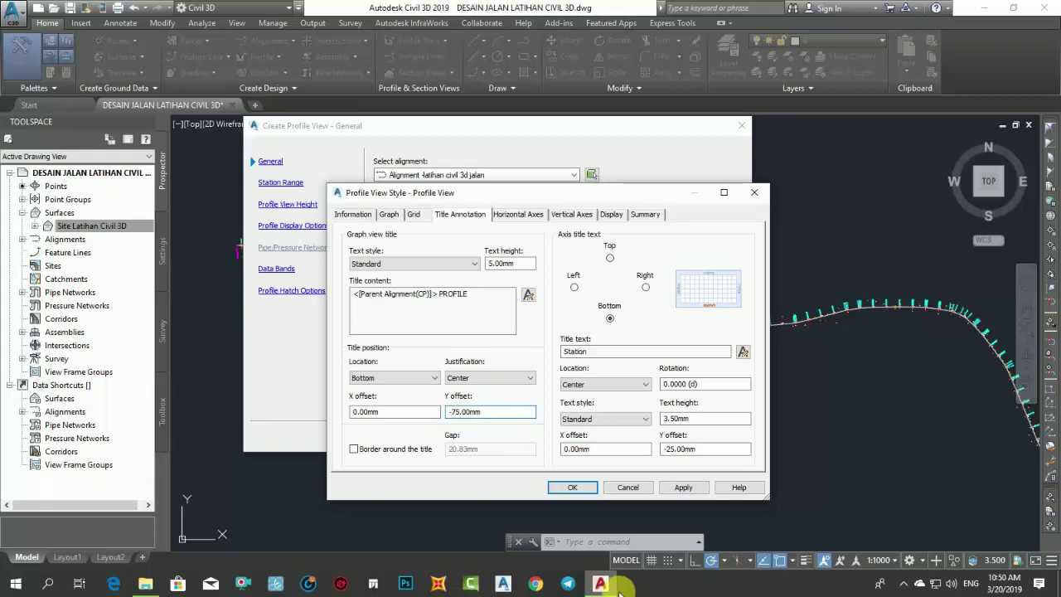
left_click(668, 449)
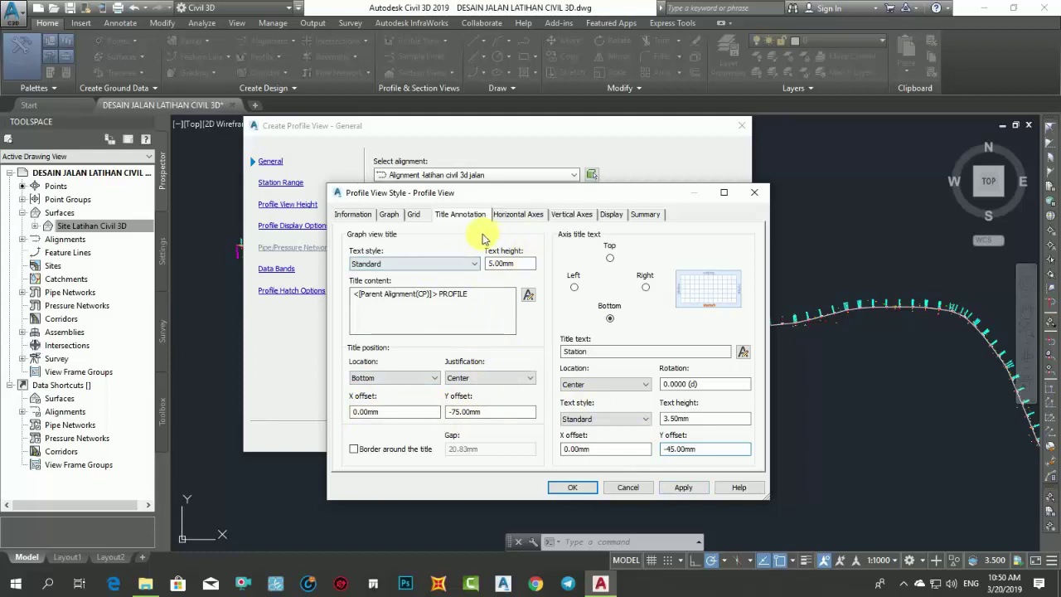
- Set the bottom horizontal axis tick intervals to 50 m major and 25 m minor
left_click(514, 216)
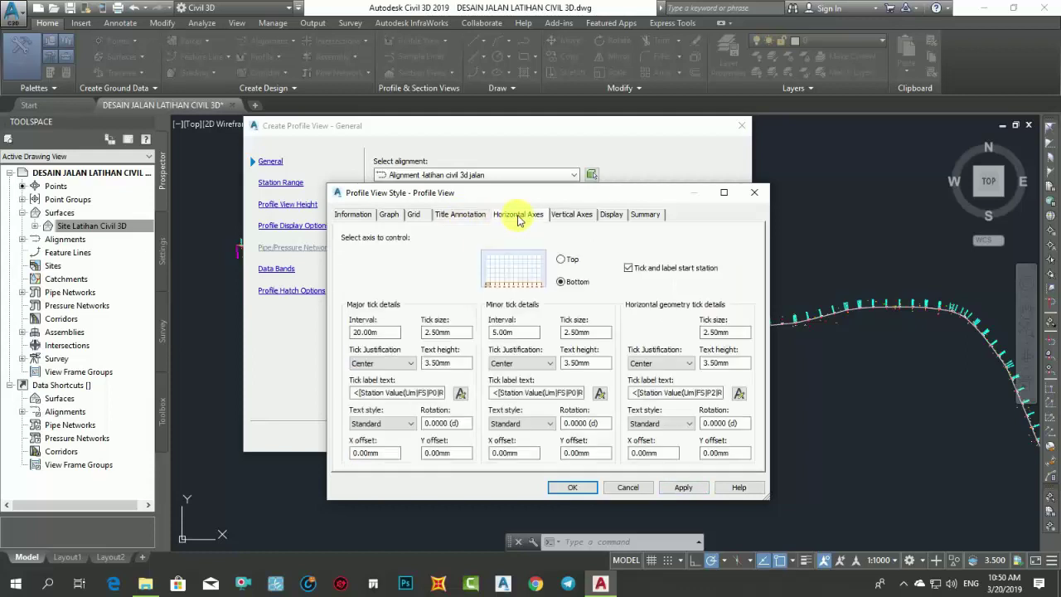
left_click(369, 334)
left_click(364, 332)
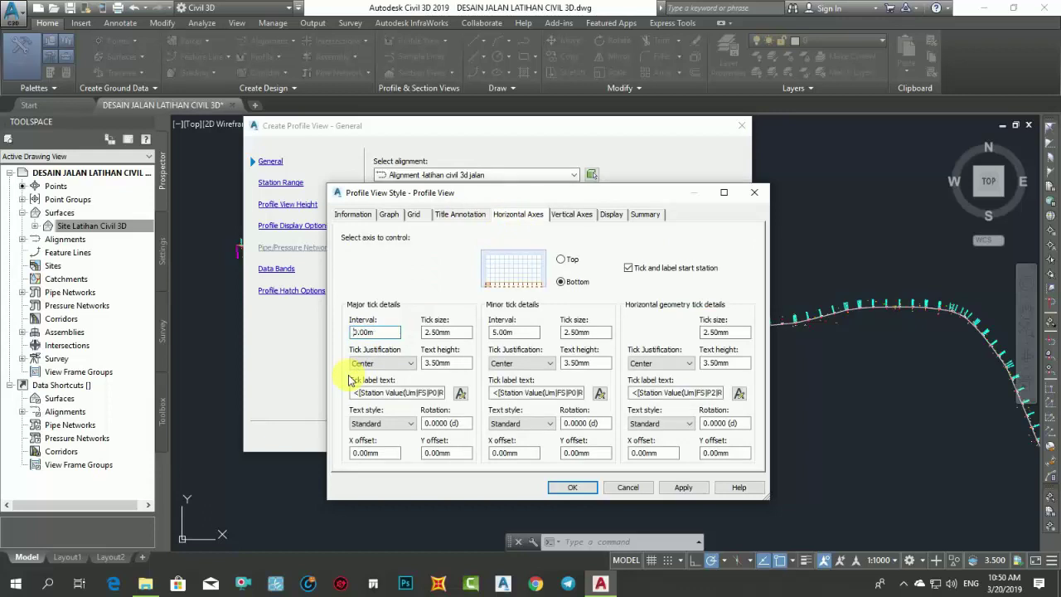
type("5")
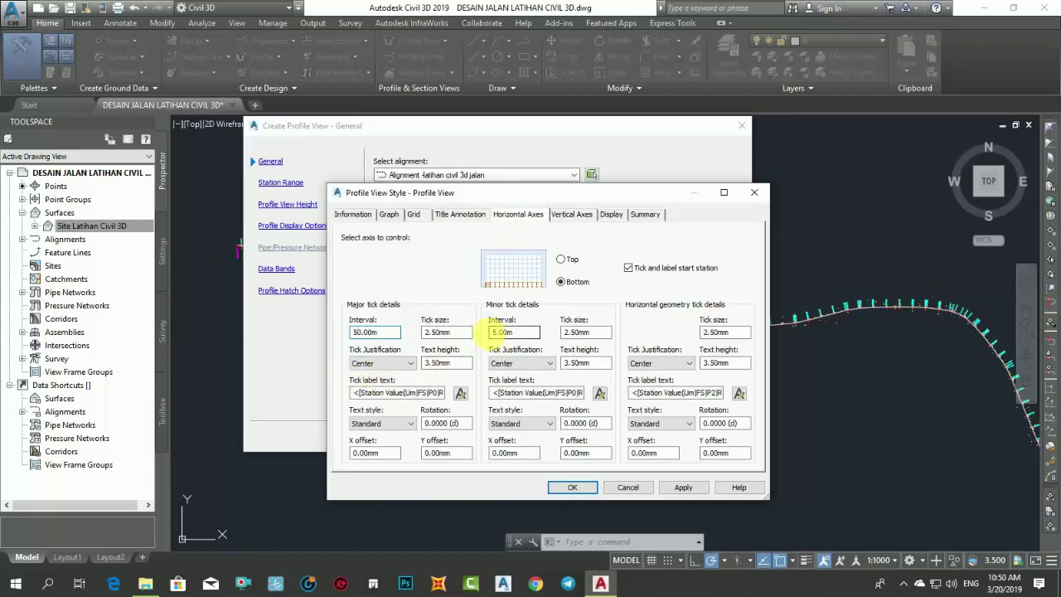
left_click(494, 331)
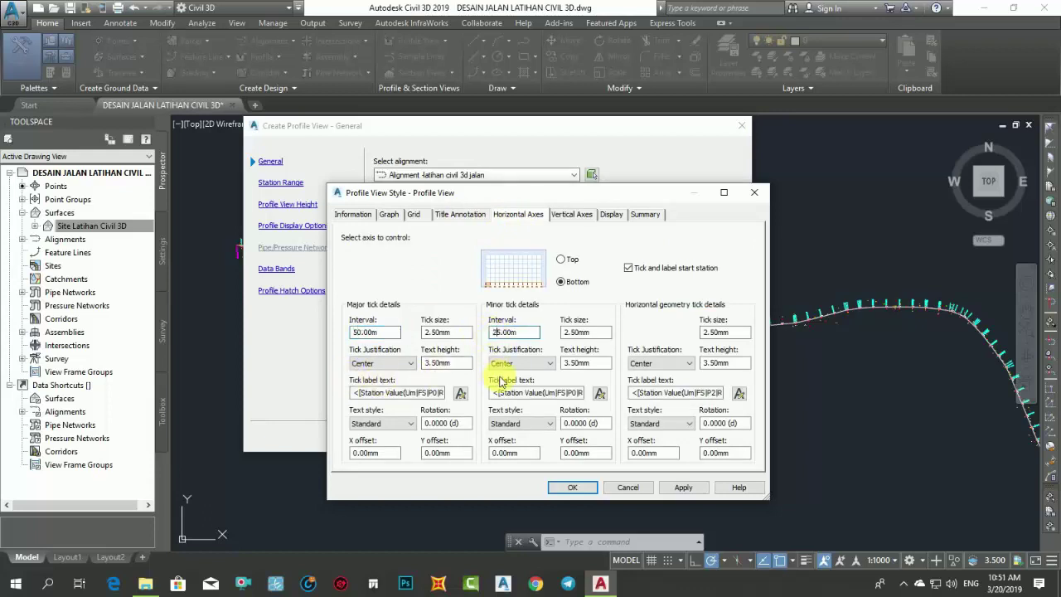
- Set the left vertical axis tick intervals to 10 m major and 5 m minor
left_click(572, 215)
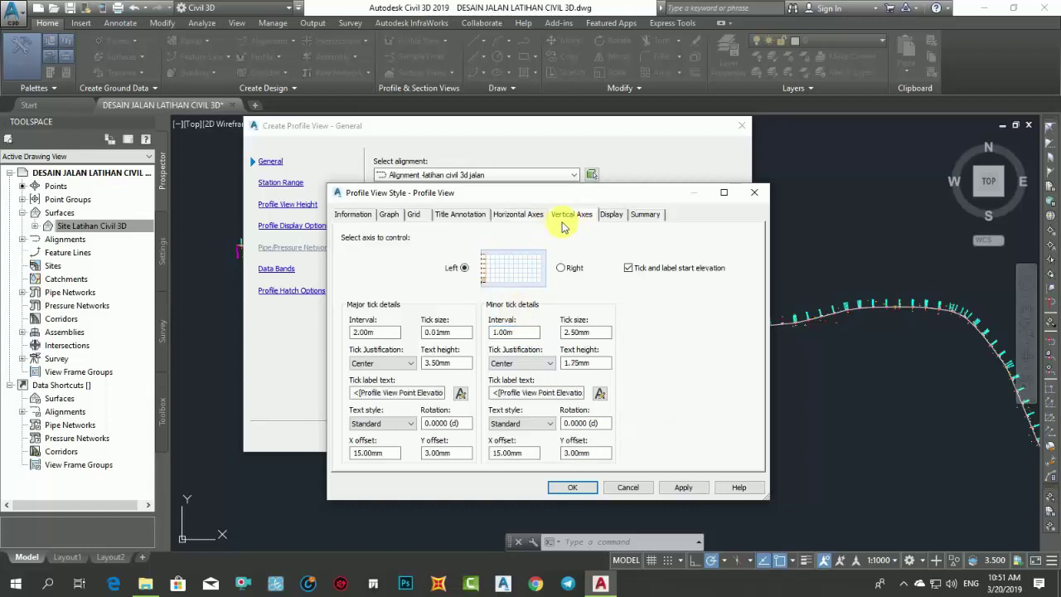
left_click(353, 332)
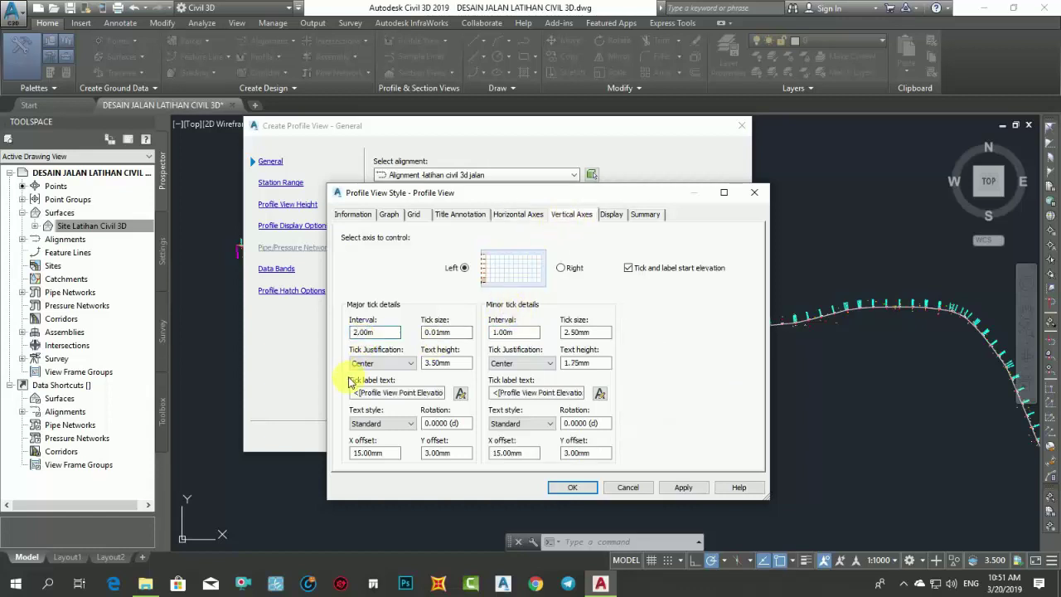
key("Delete")
type("1.0")
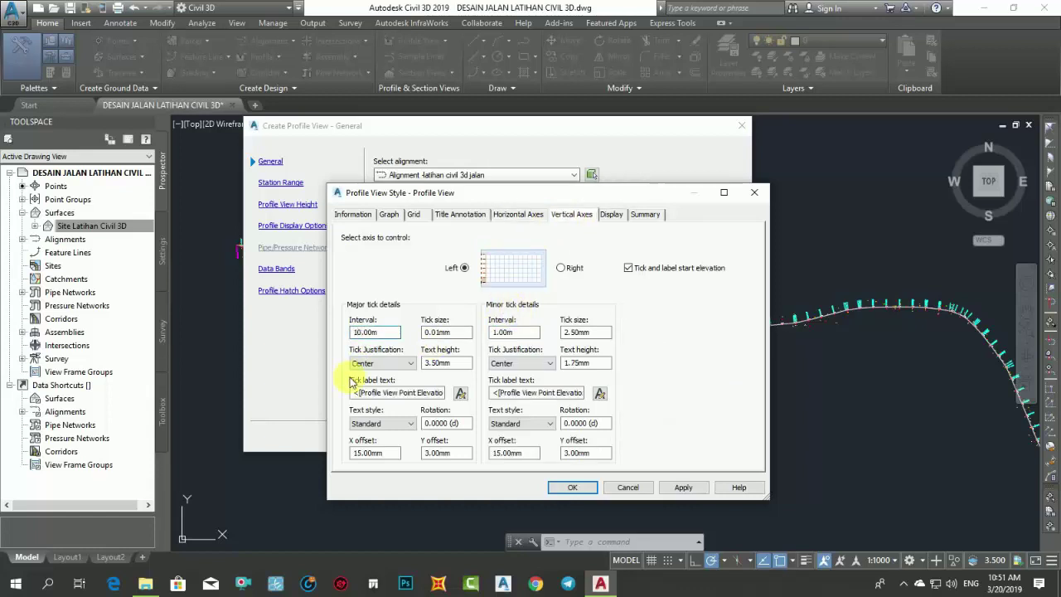
left_click(495, 332)
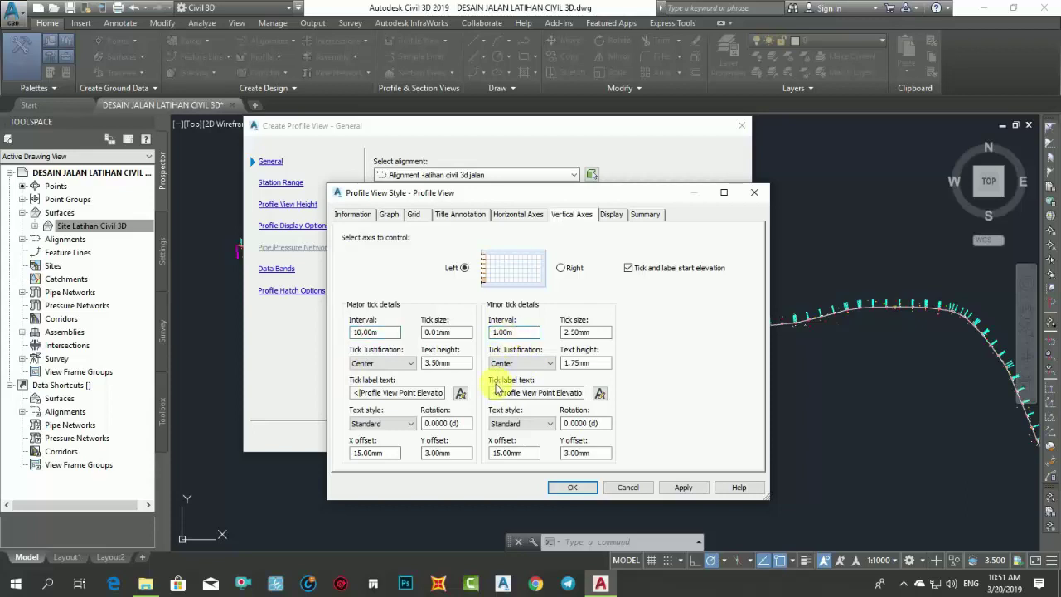
type("5")
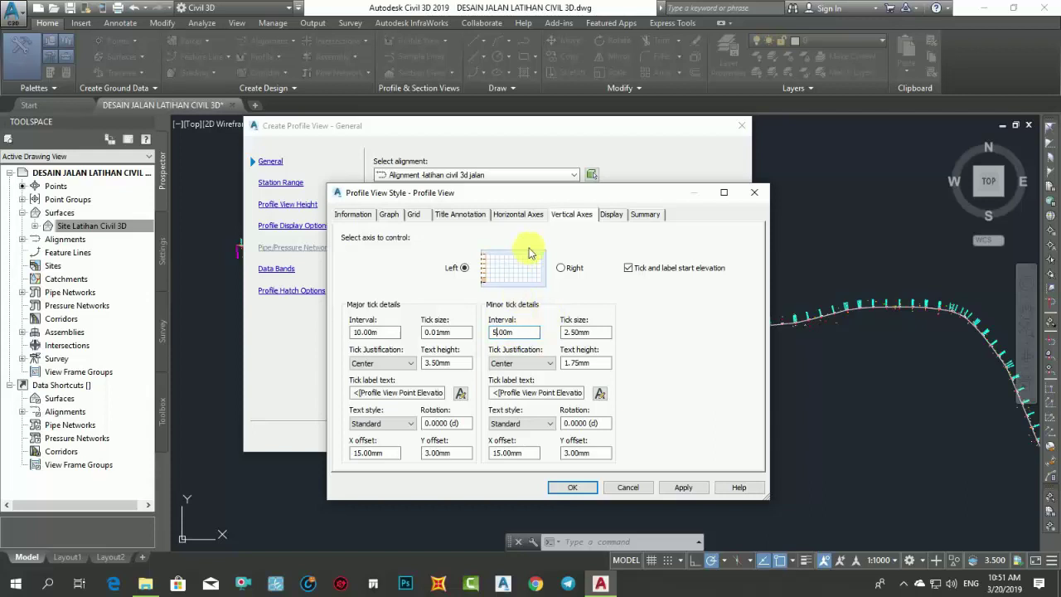
- Check the visibility of the style's display components, leave Right Axis Annotation Major visible, and save the Profile View style
left_click(611, 214)
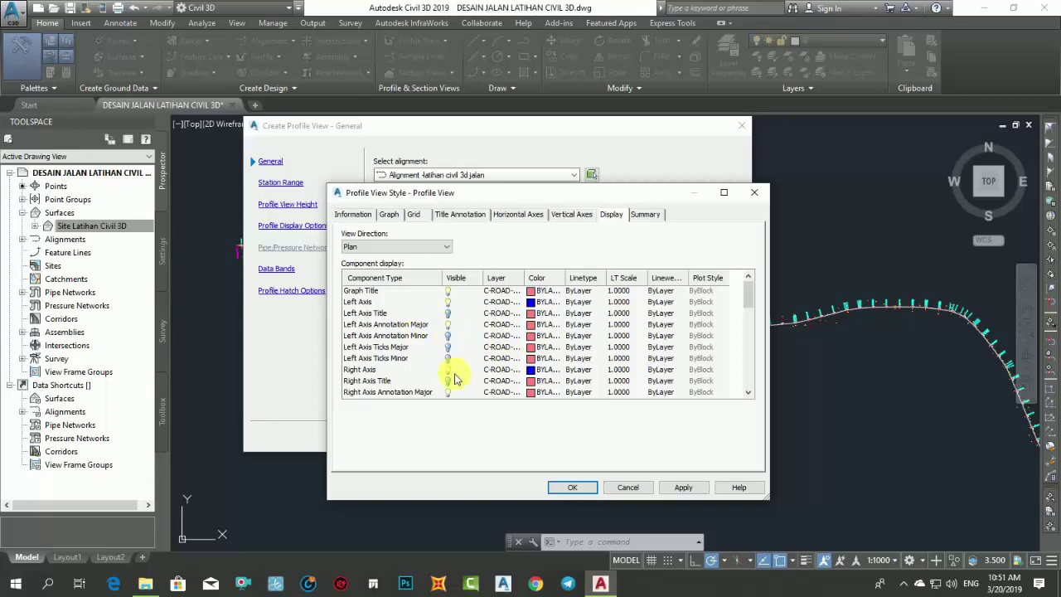
scroll(454, 379, "down", 1)
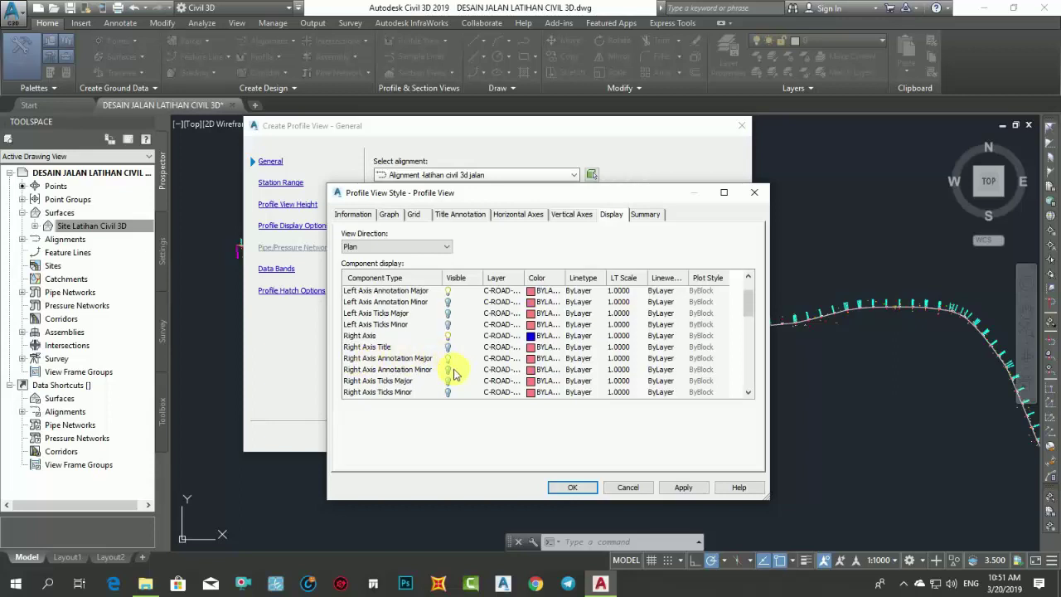
scroll(454, 373, "down", 1)
scroll(452, 365, "down", 6)
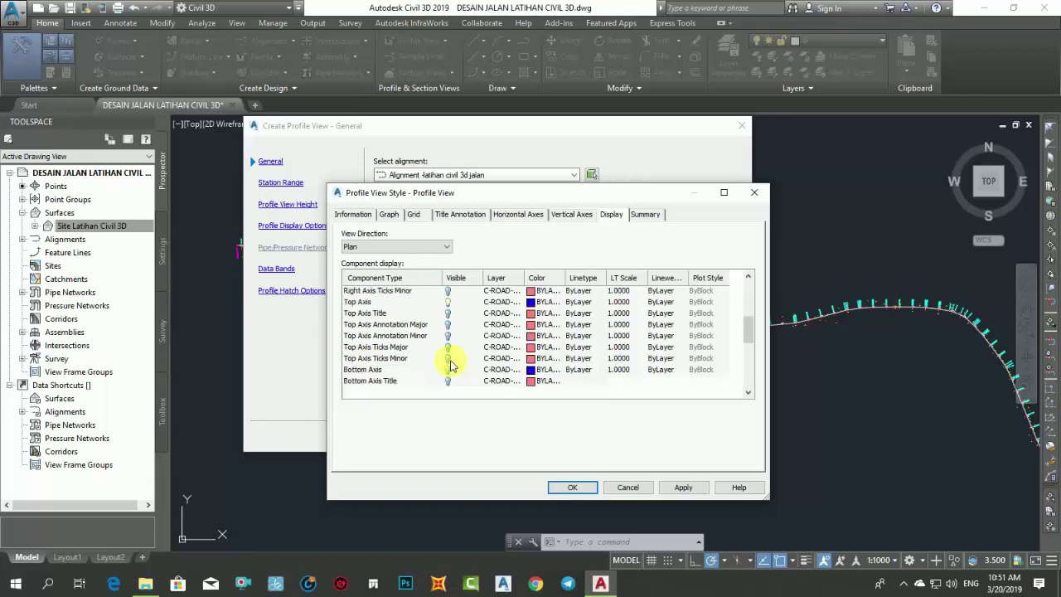
scroll(452, 365, "down", 2)
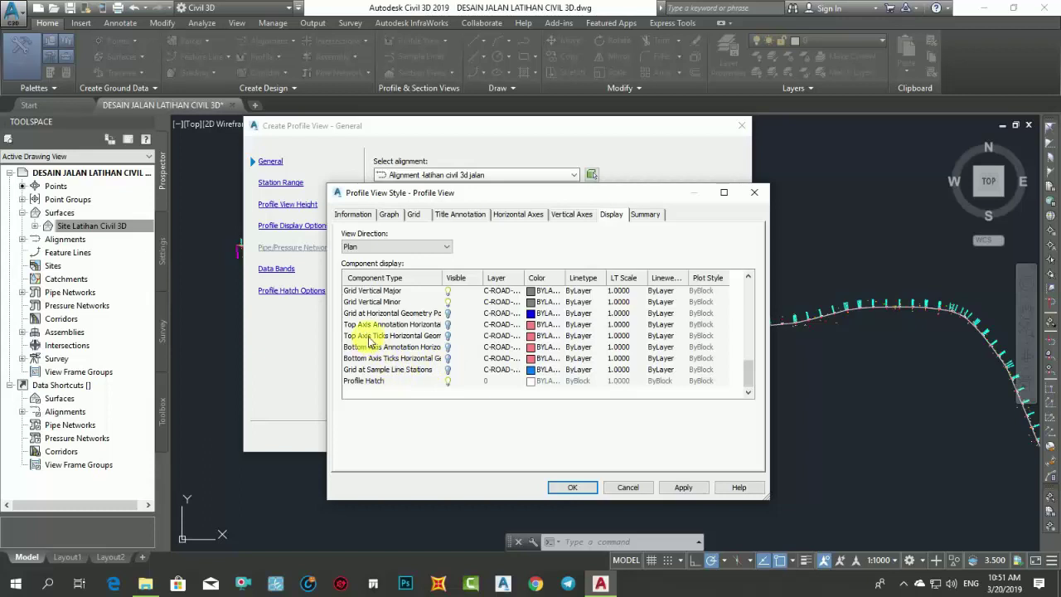
scroll(371, 340, "up", 1)
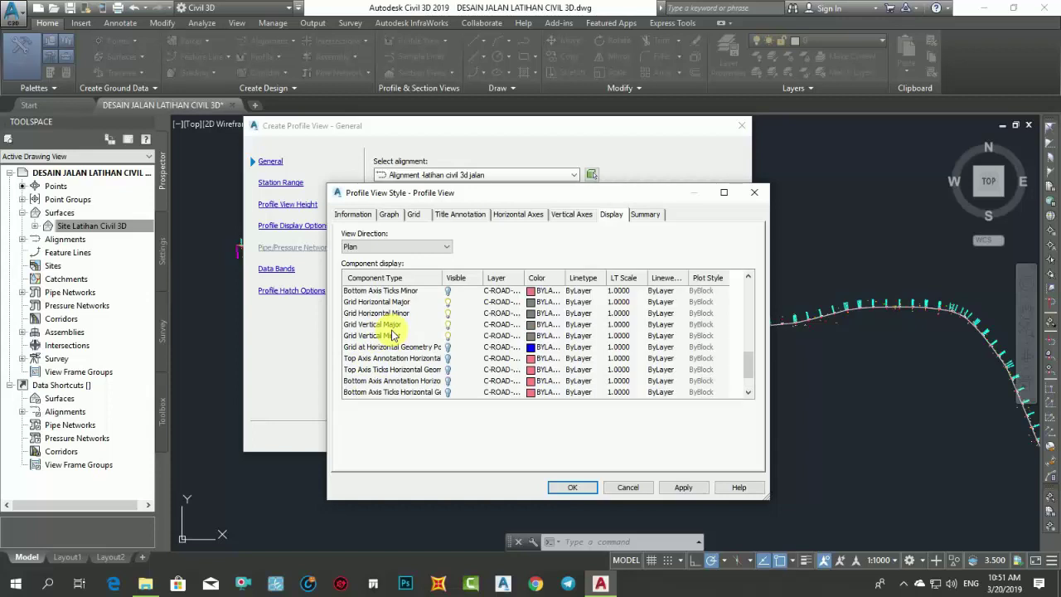
scroll(393, 335, "up", 2)
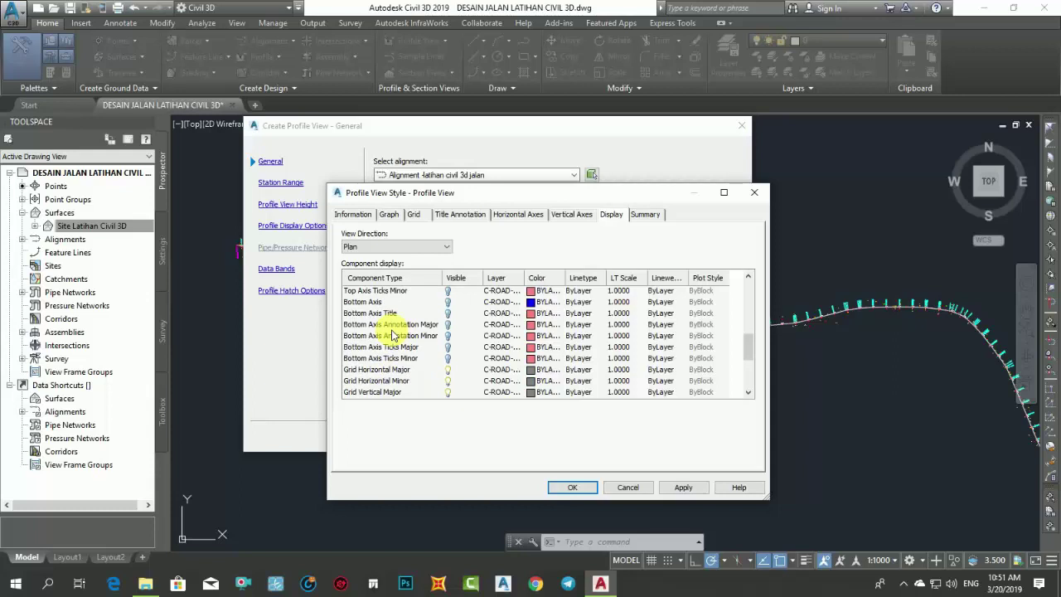
scroll(393, 335, "up", 1)
scroll(393, 334, "up", 3)
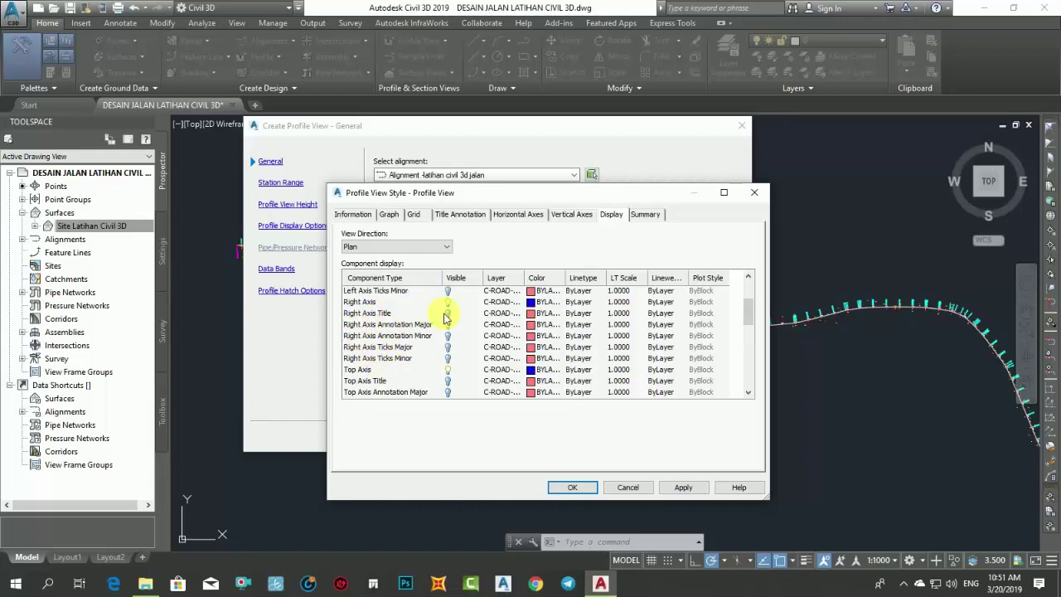
left_click(448, 325)
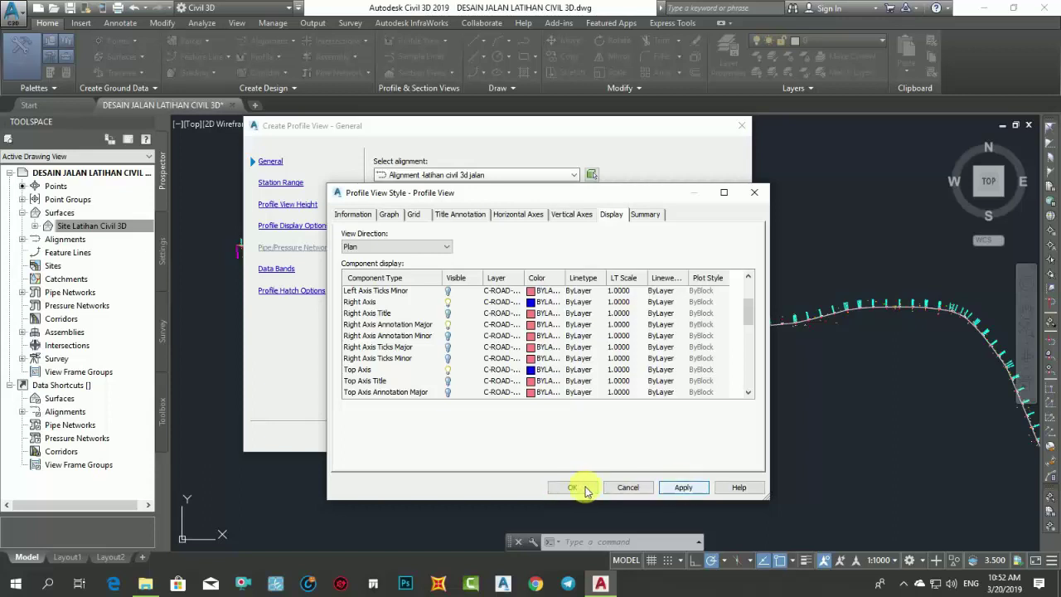
left_click(572, 488)
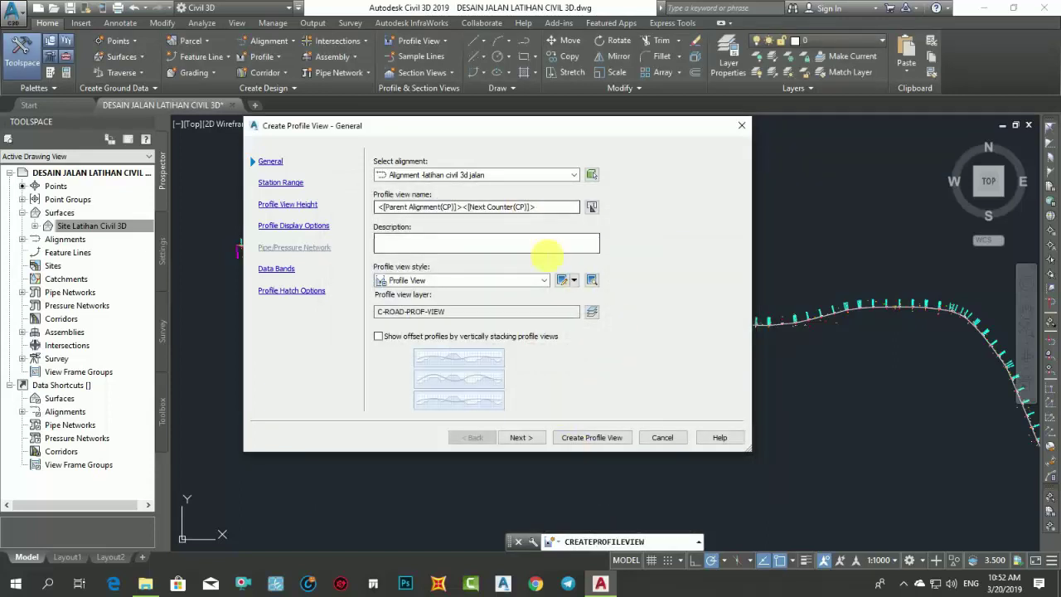
- Keep the automatic station range, view height and profile display options, and select the Profile Data with Geometry and Superelevation band set
left_click(523, 438)
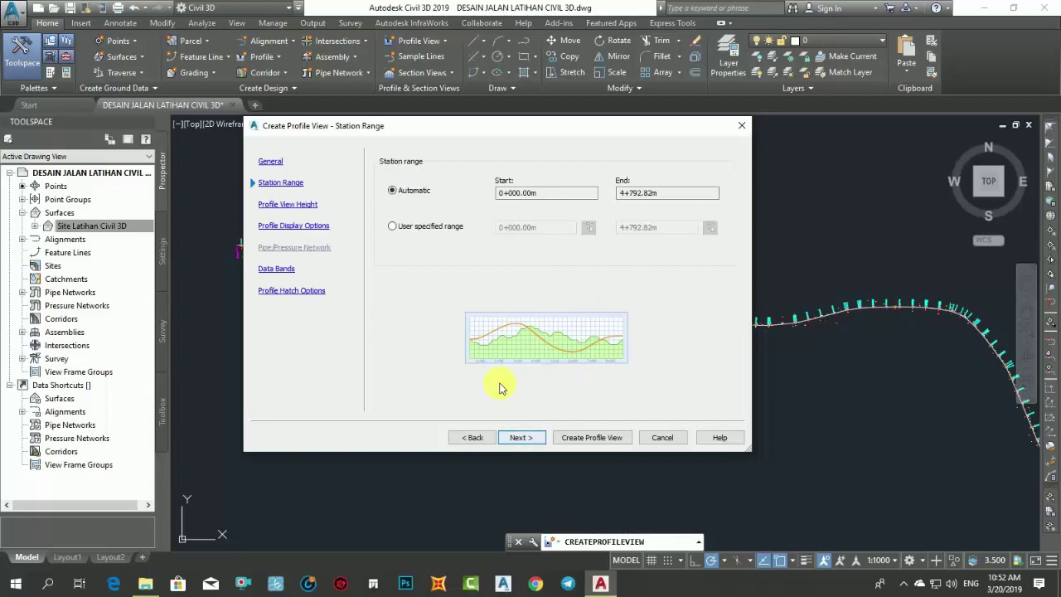
left_click(522, 439)
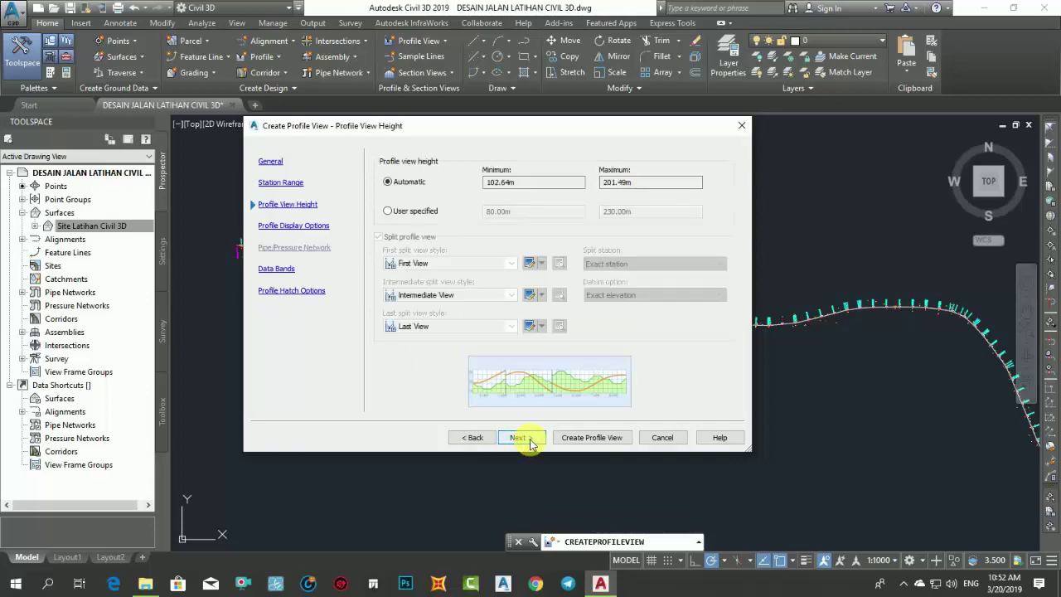
left_click(529, 439)
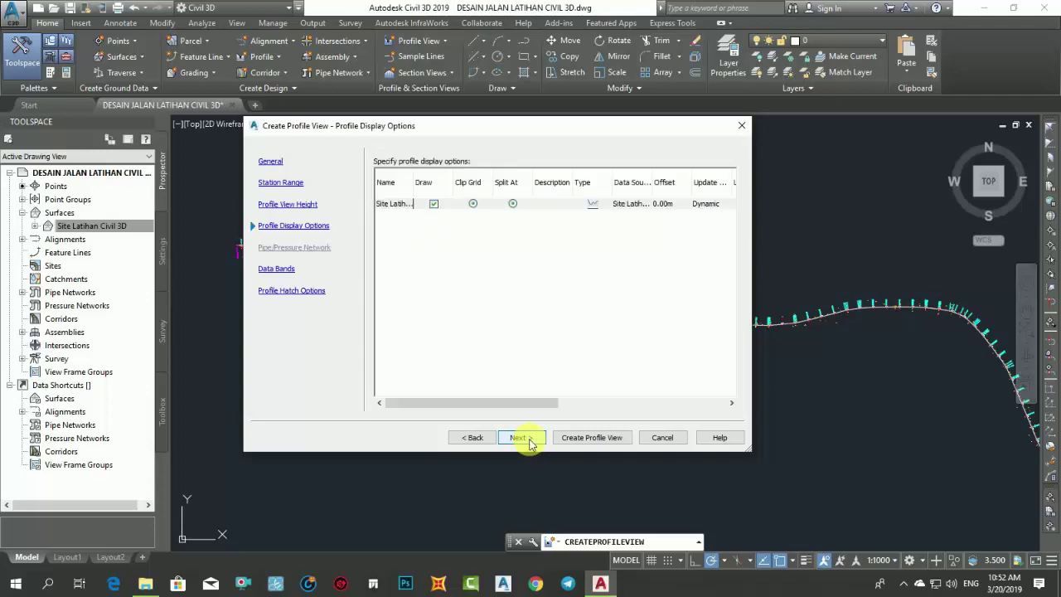
left_click(529, 439)
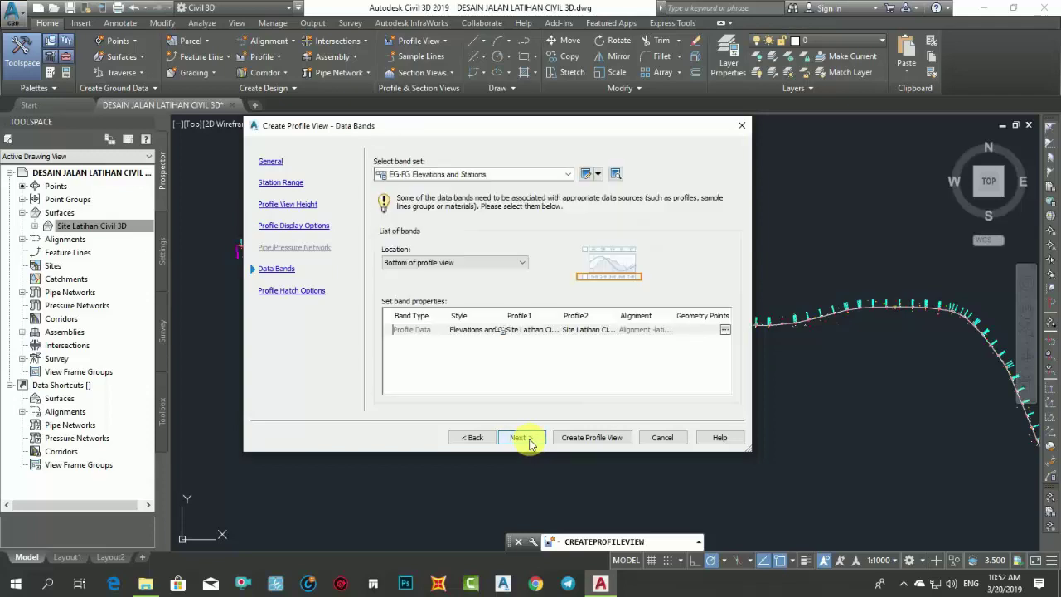
left_click(539, 174)
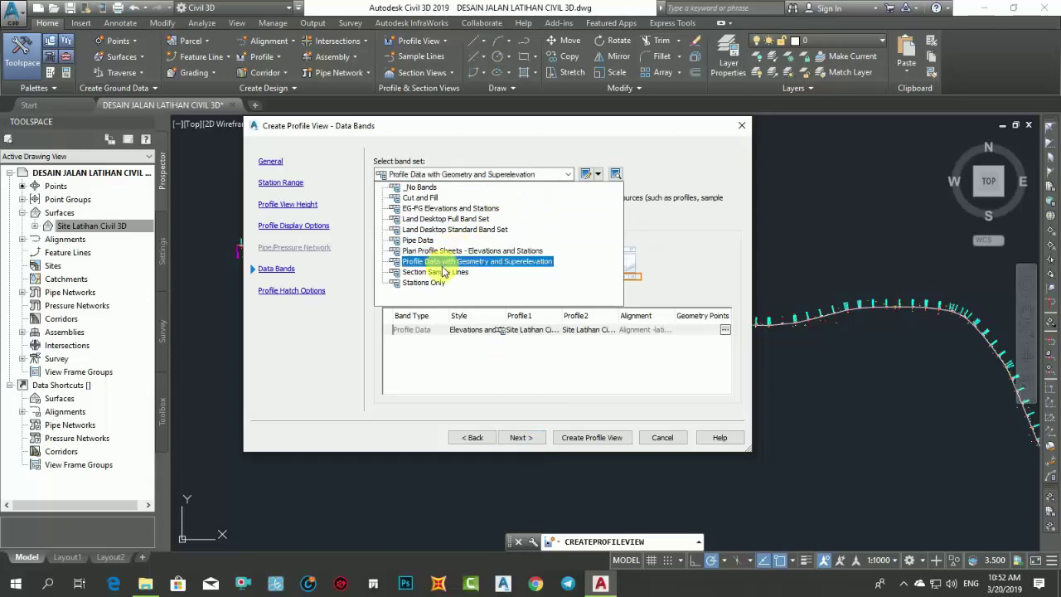
left_click(443, 264)
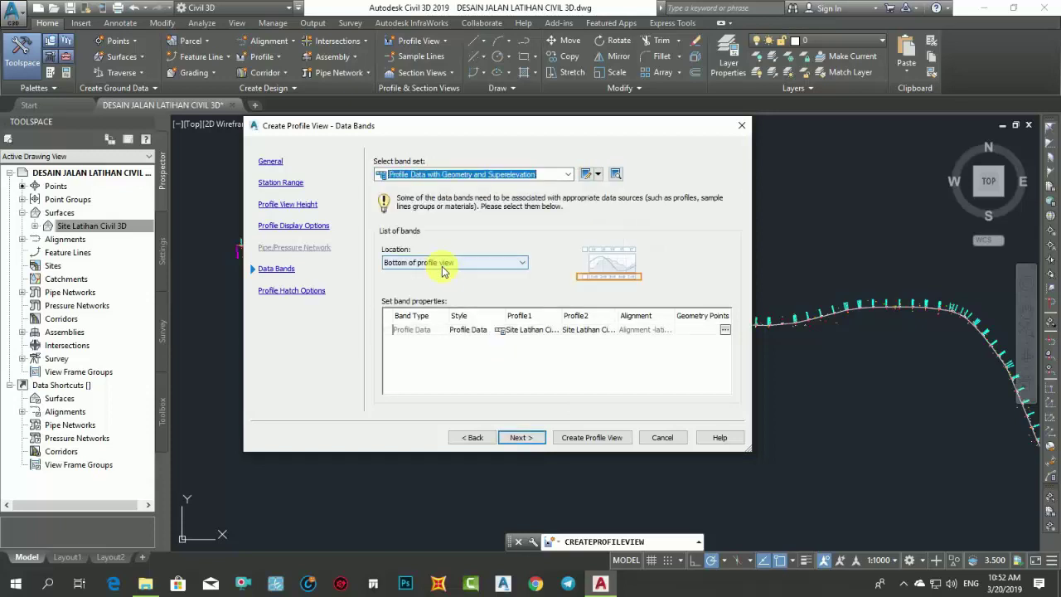
- Create the profile view without any profile hatching and place its origin just above the start of the alignment
left_click(528, 438)
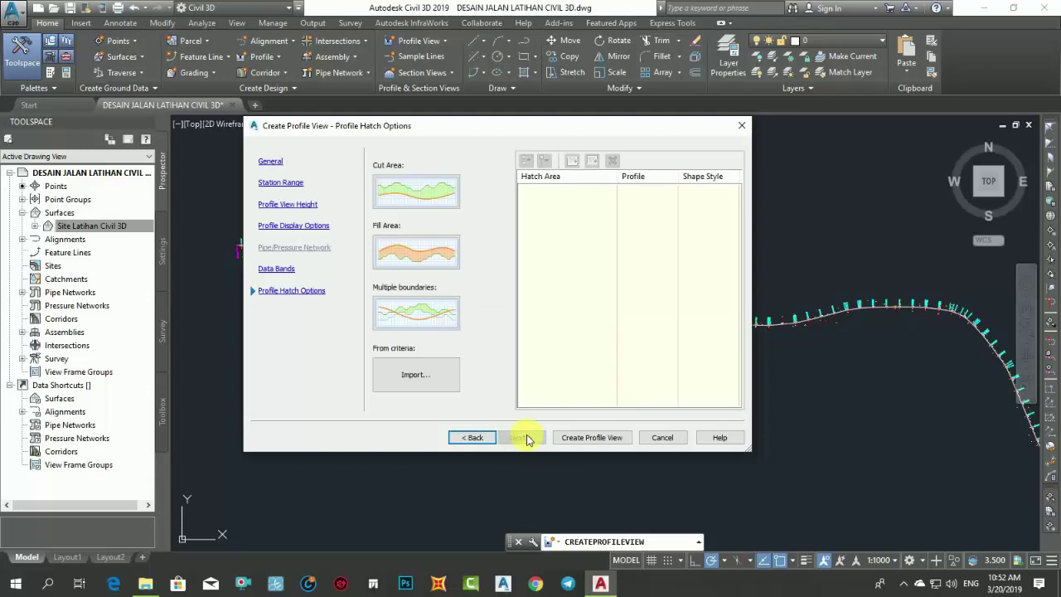
left_click(571, 437)
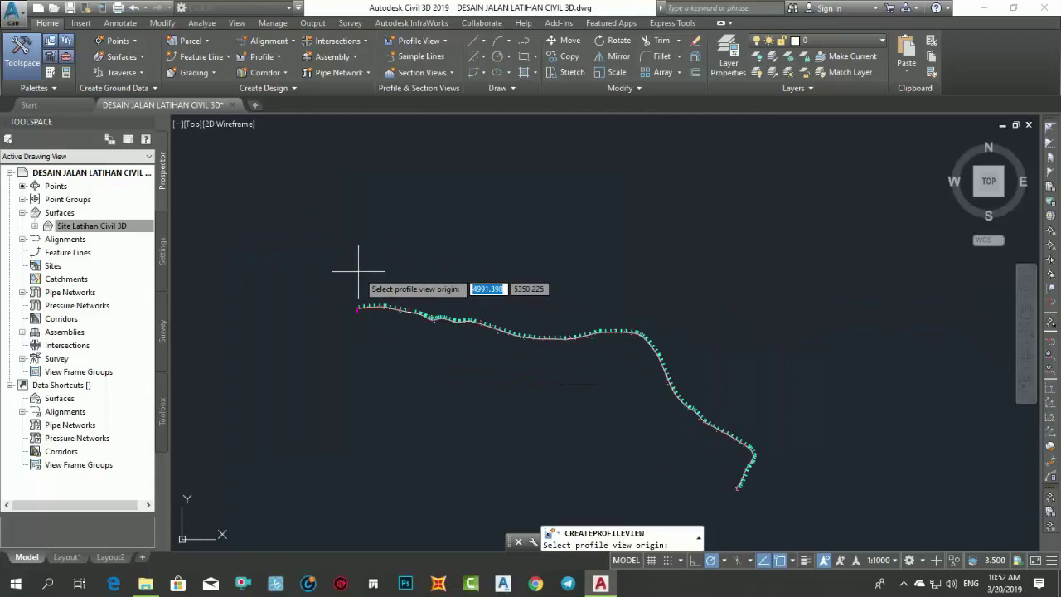
left_click(360, 266)
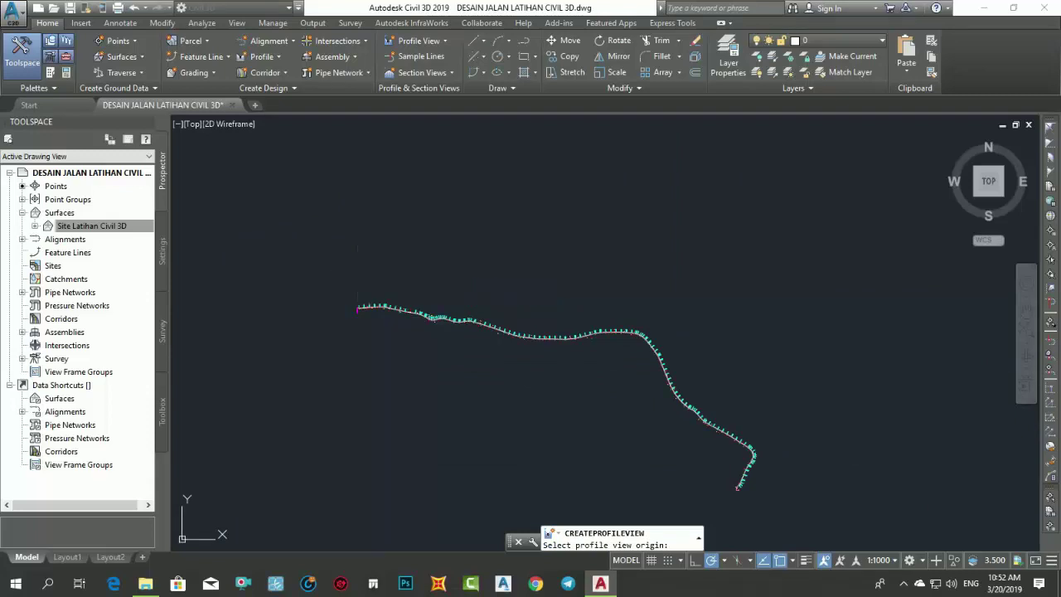
- Examine the new profile view's bottom data band and the superelevation and geometry bands above the grid
scroll(419, 264, "up", 5)
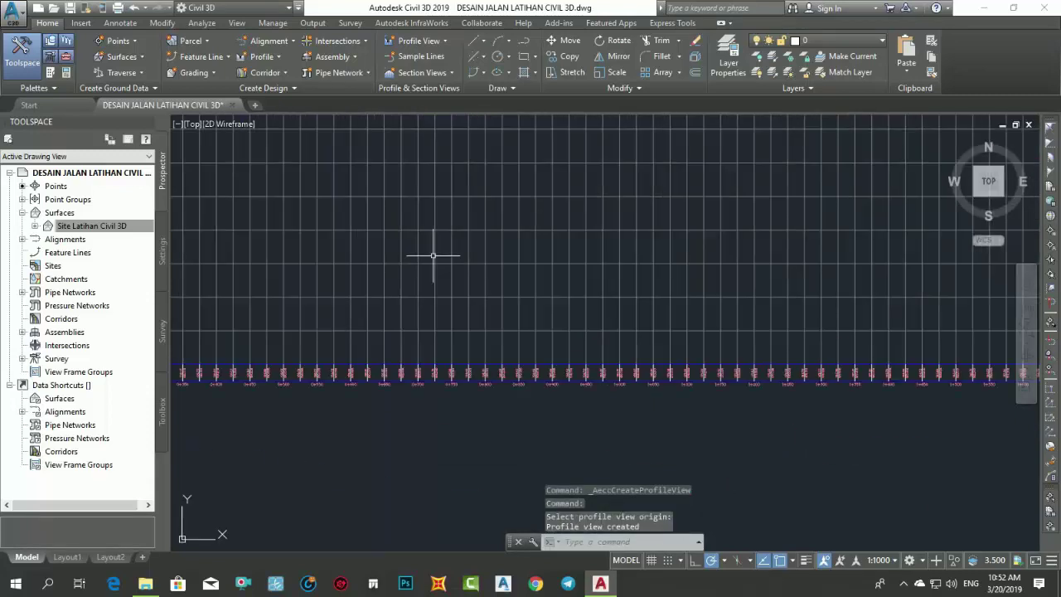
middle_click_drag(439, 259, 461, 374)
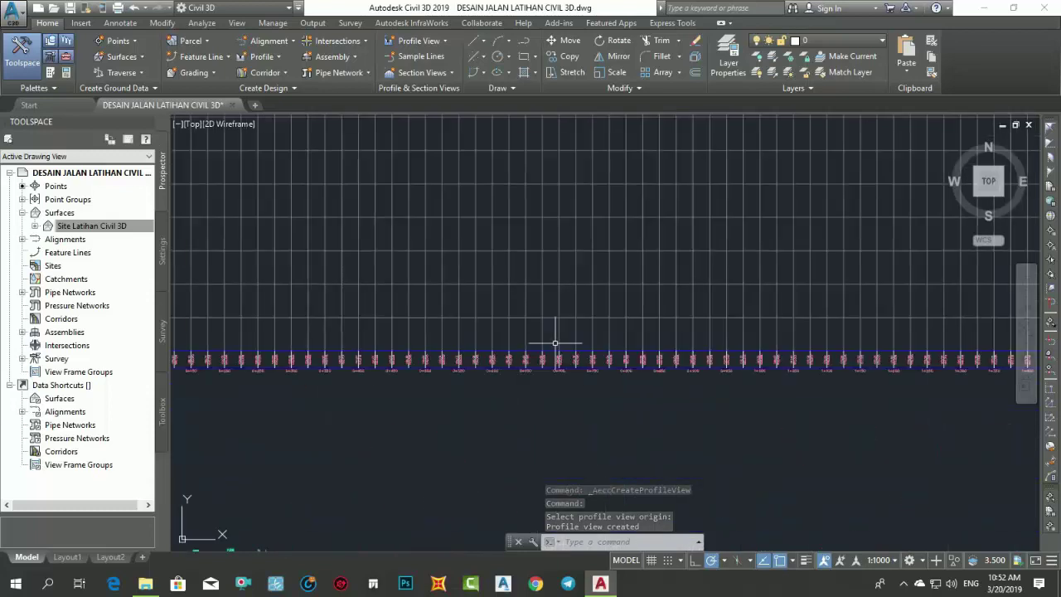
scroll(524, 378, "down", 5)
scroll(488, 265, "up", 4)
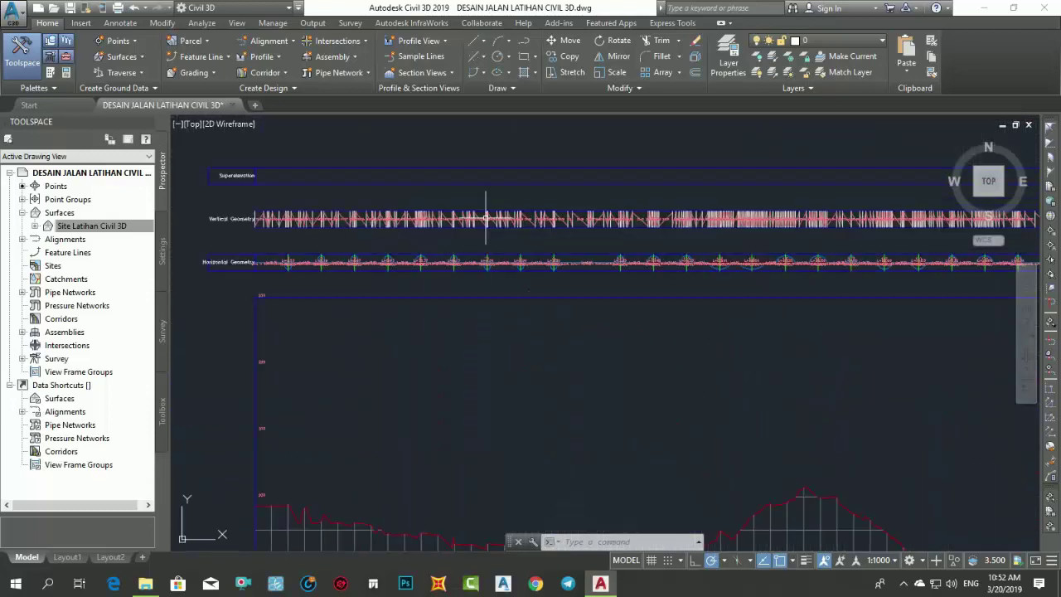
scroll(488, 266, "down", 6)
scroll(433, 291, "down", 2)
scroll(521, 344, "up", 4)
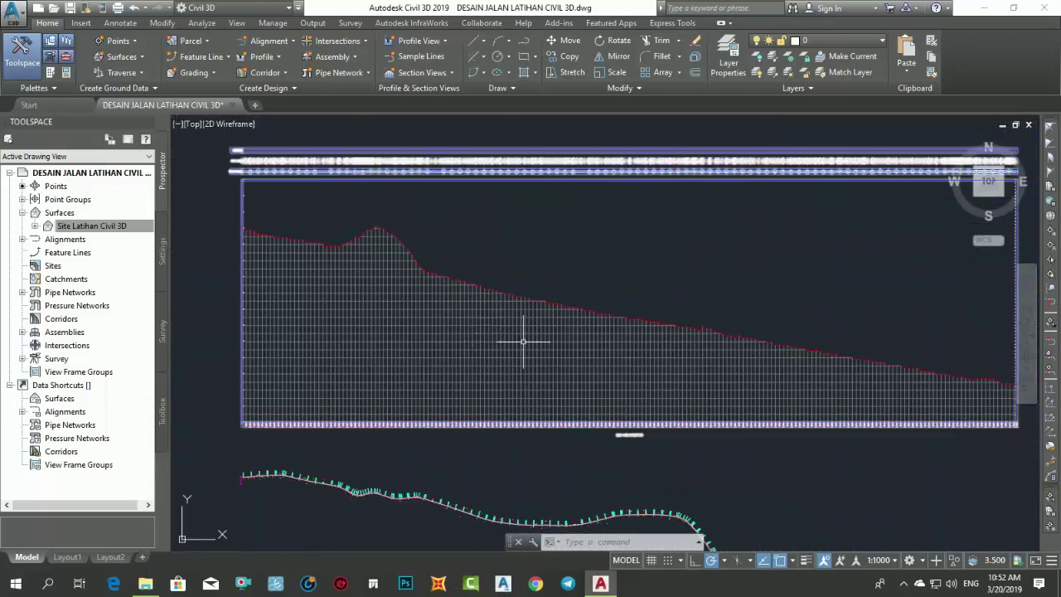
mouse_move(522, 343)
middle_mouse_down()
mouse_move(455, 356)
mouse_move(490, 360)
middle_mouse_up()
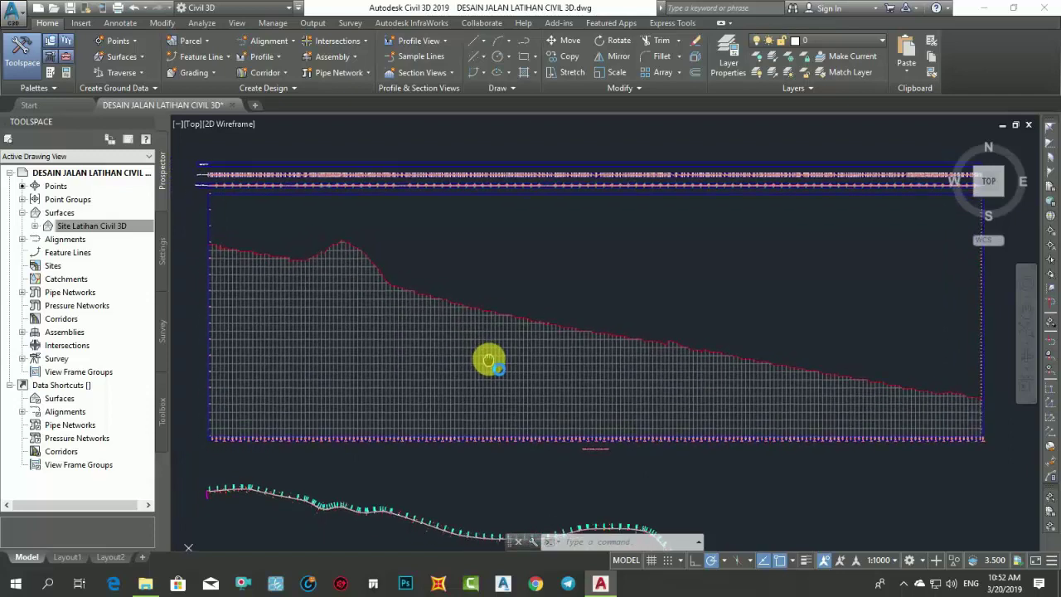
- Inspect the lower part of the profile view, including the grid and the station band along its bottom axis
scroll(309, 415, "up", 3)
middle_click_drag(310, 416, 583, 279)
scroll(556, 355, "down", 4)
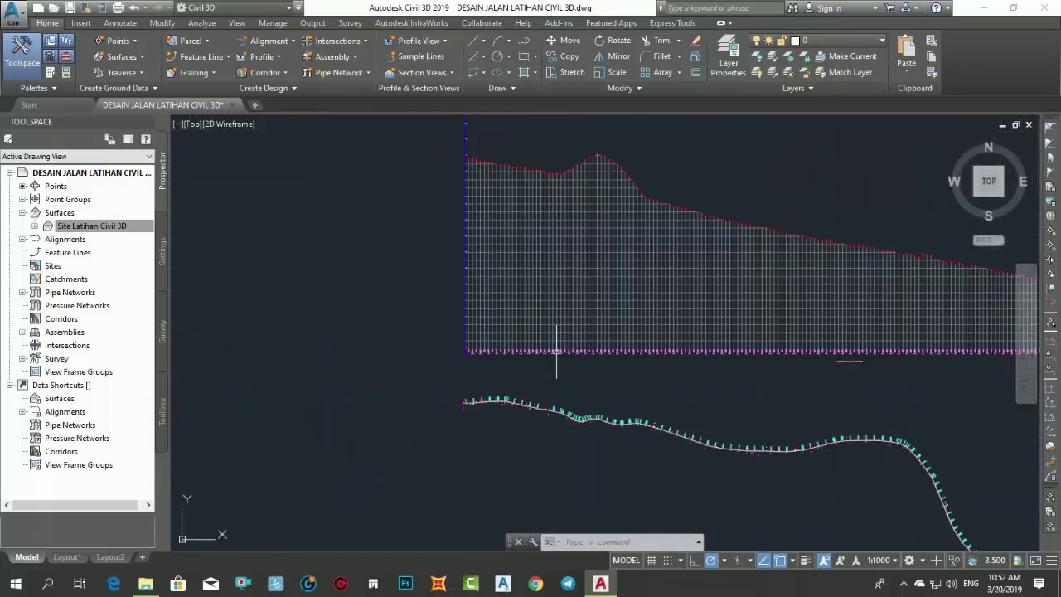
middle_click_drag(556, 356, 440, 403)
scroll(443, 386, "up", 2)
scroll(444, 385, "up", 2)
middle_click_drag(470, 360, 417, 440)
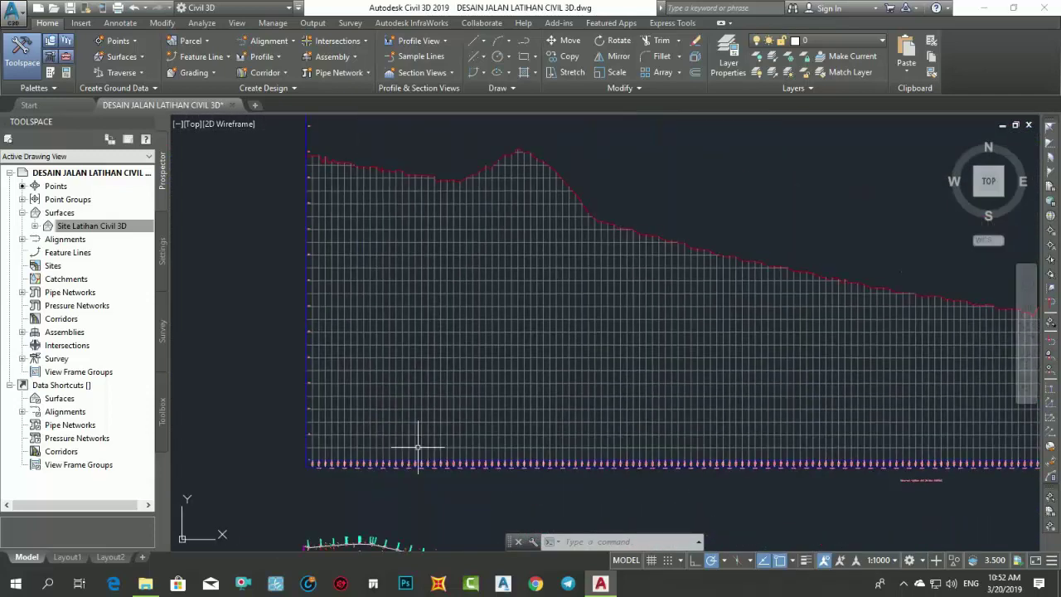
scroll(324, 275, "up", 1)
scroll(414, 307, "down", 3)
scroll(481, 315, "up", 2)
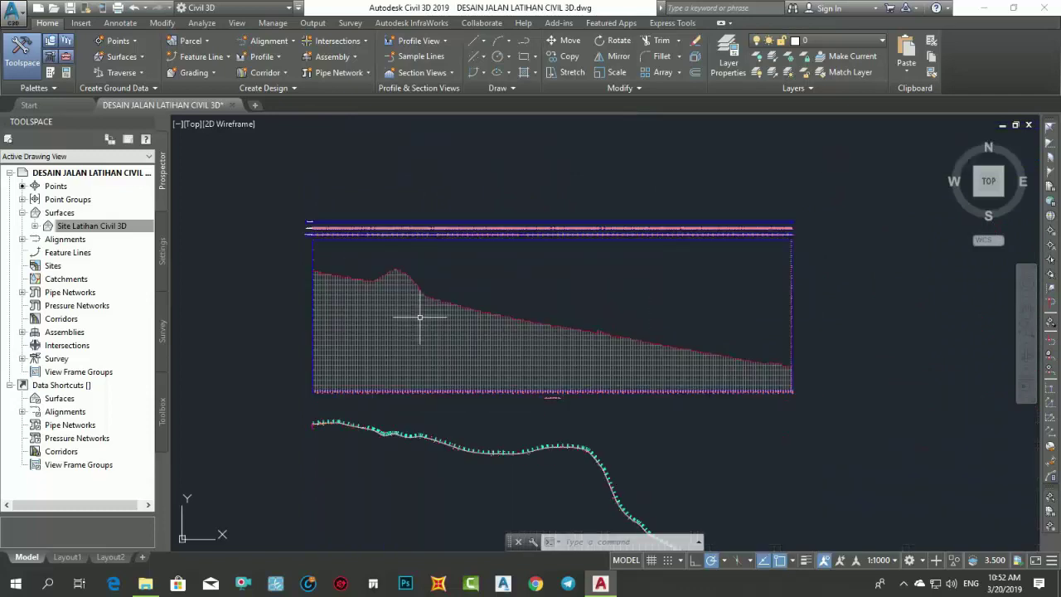
- Check the elevation labels on the profile view's left axis and the grid beneath the ground profile
scroll(422, 315, "up", 1)
middle_click_drag(261, 230, 294, 257)
scroll(294, 257, "up", 4)
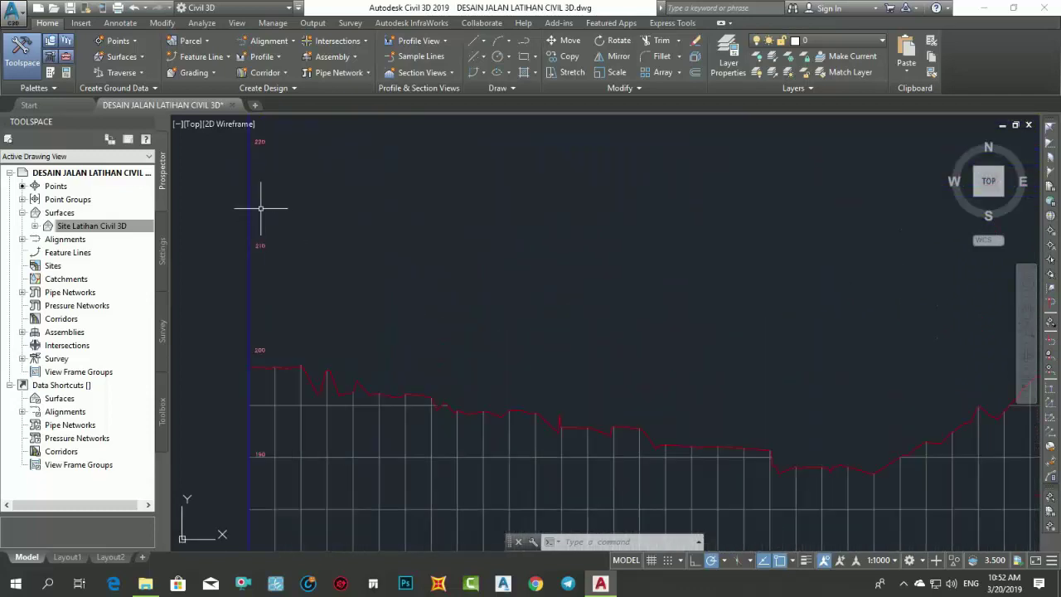
scroll(264, 244, "down", 4)
scroll(391, 273, "down", 2)
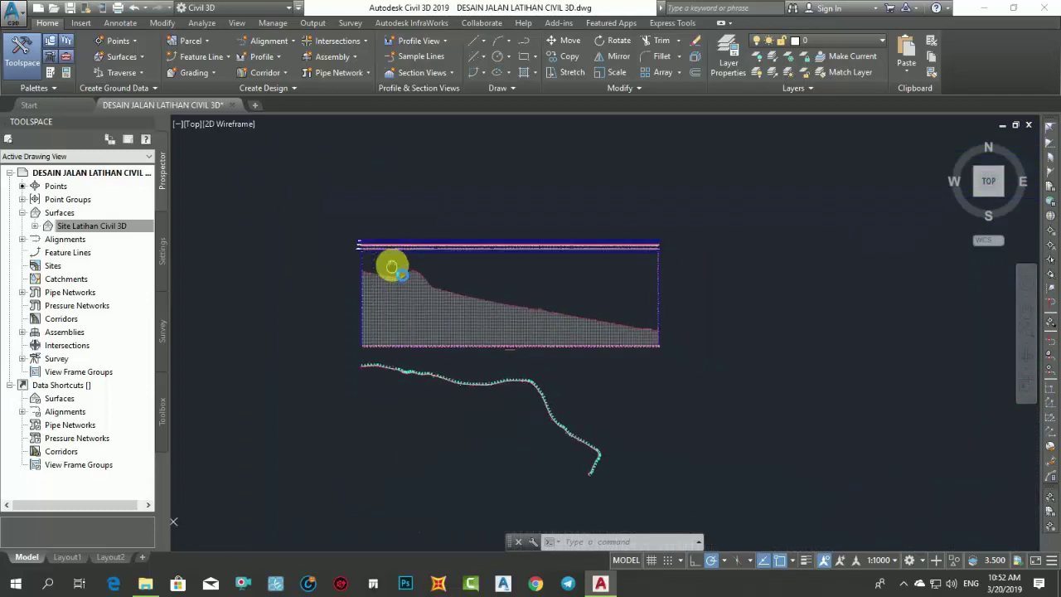
scroll(406, 287, "up", 2)
middle_click_drag(421, 301, 304, 277)
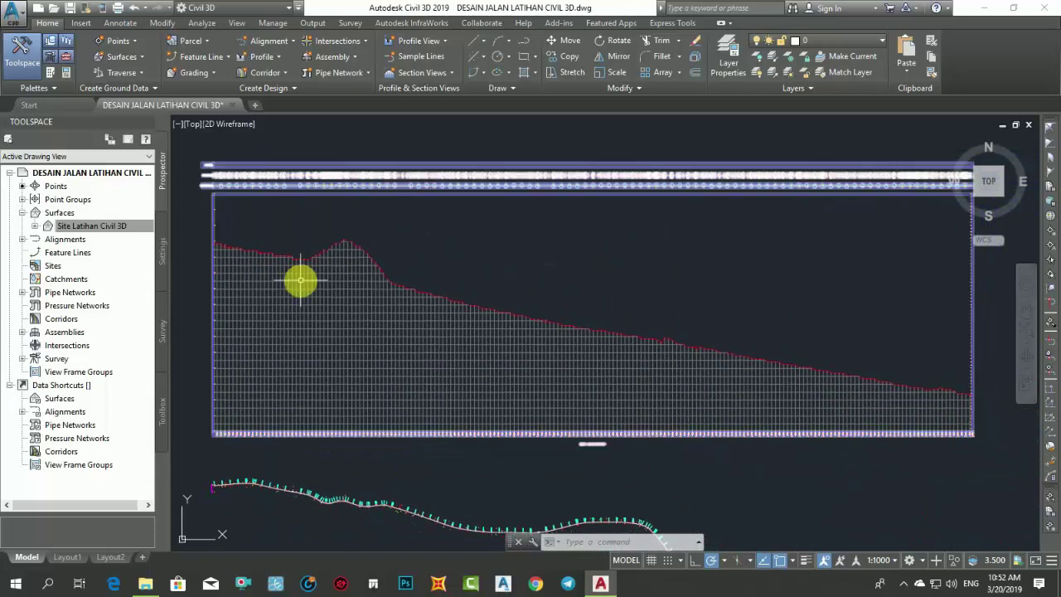
scroll(301, 282, "up", 2)
middle_click_drag(373, 282, 408, 281)
left_click(396, 284)
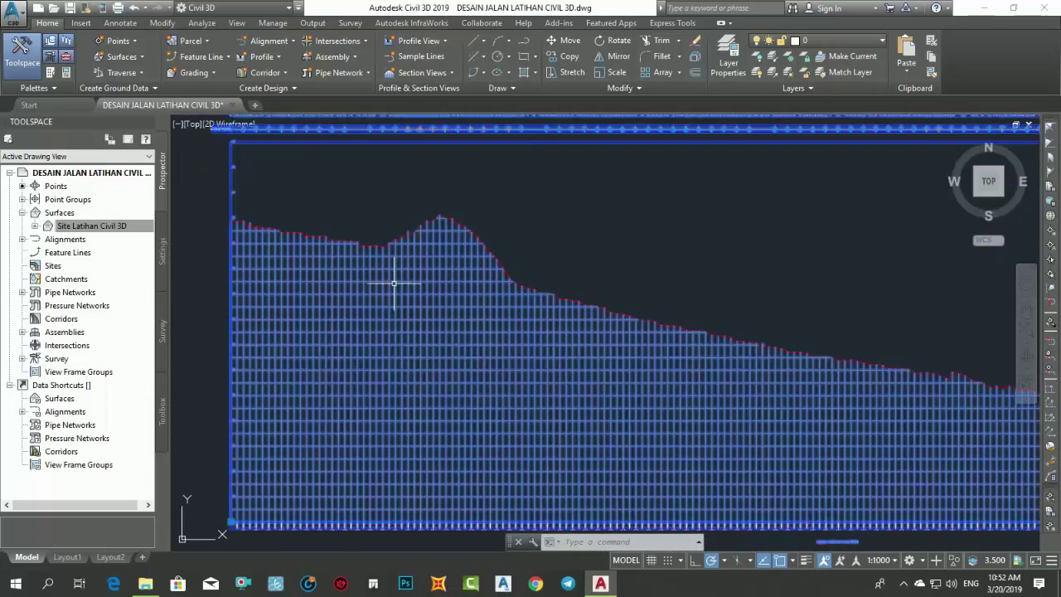
key("Escape")
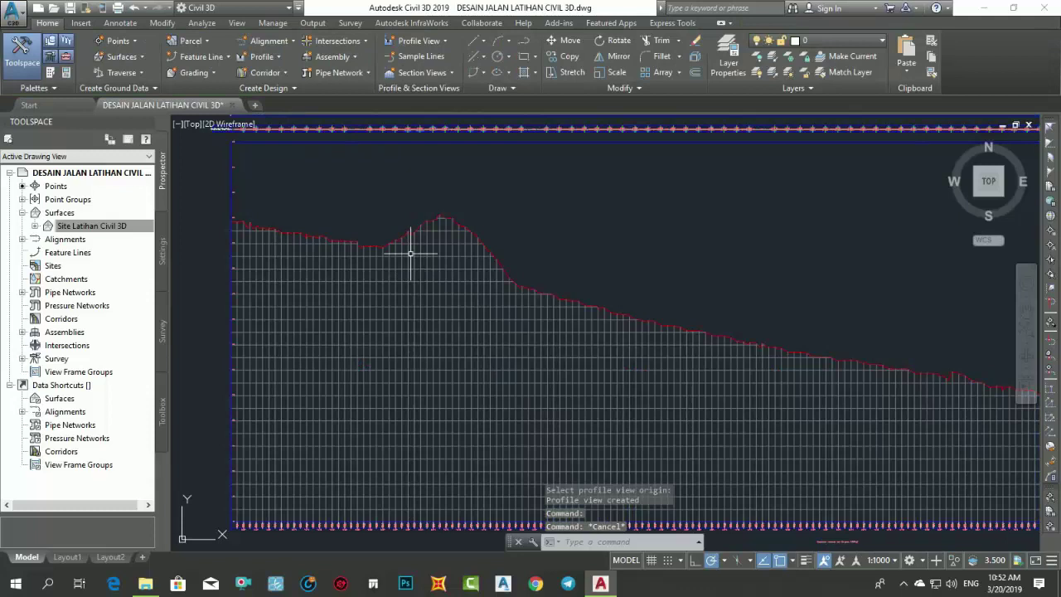
- Inspect the curve labels in the horizontal geometry band and the neighbouring bands above the profile view
scroll(360, 272, "down", 2)
middle_click_drag(367, 285, 369, 331)
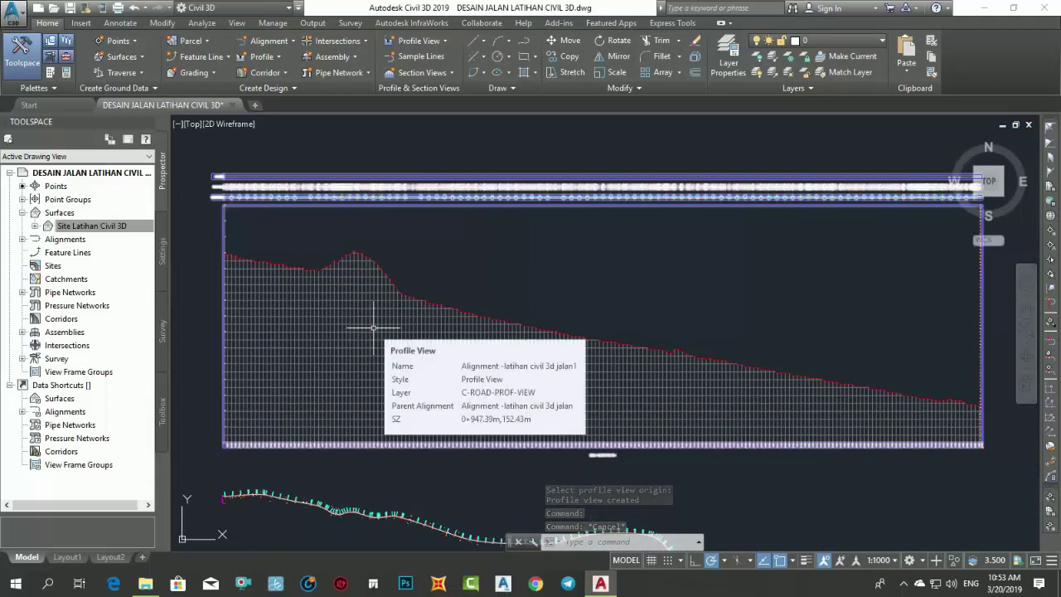
middle_click_drag(564, 310, 555, 275)
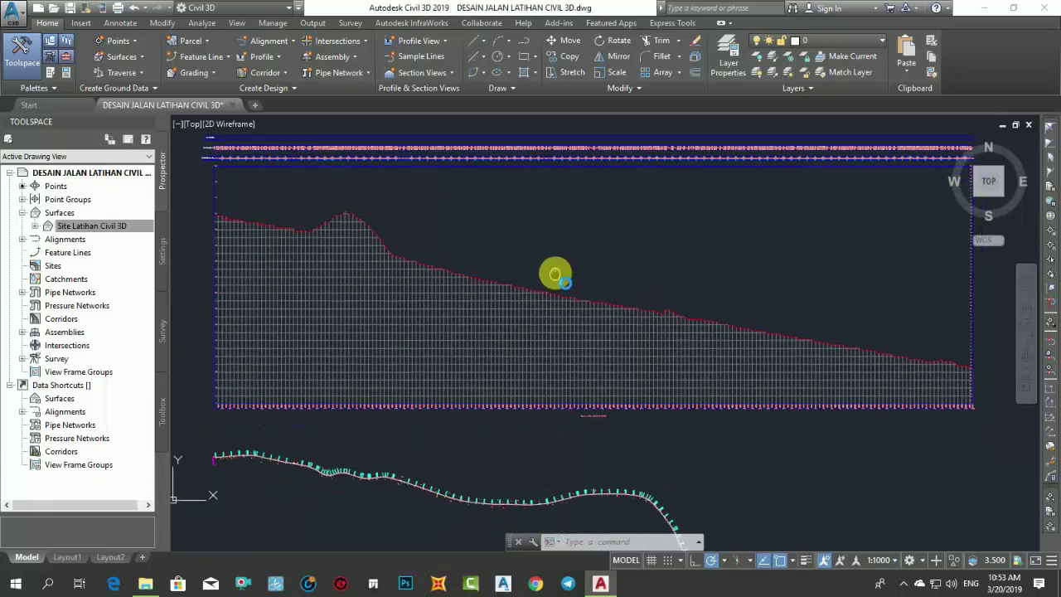
scroll(554, 274, "up", 5)
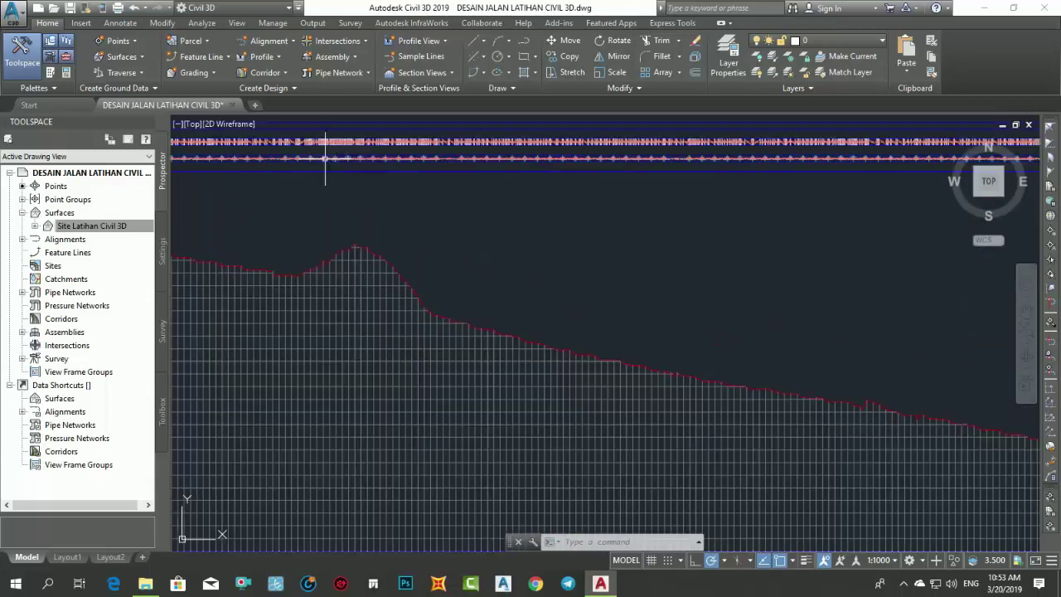
scroll(407, 221, "up", 4)
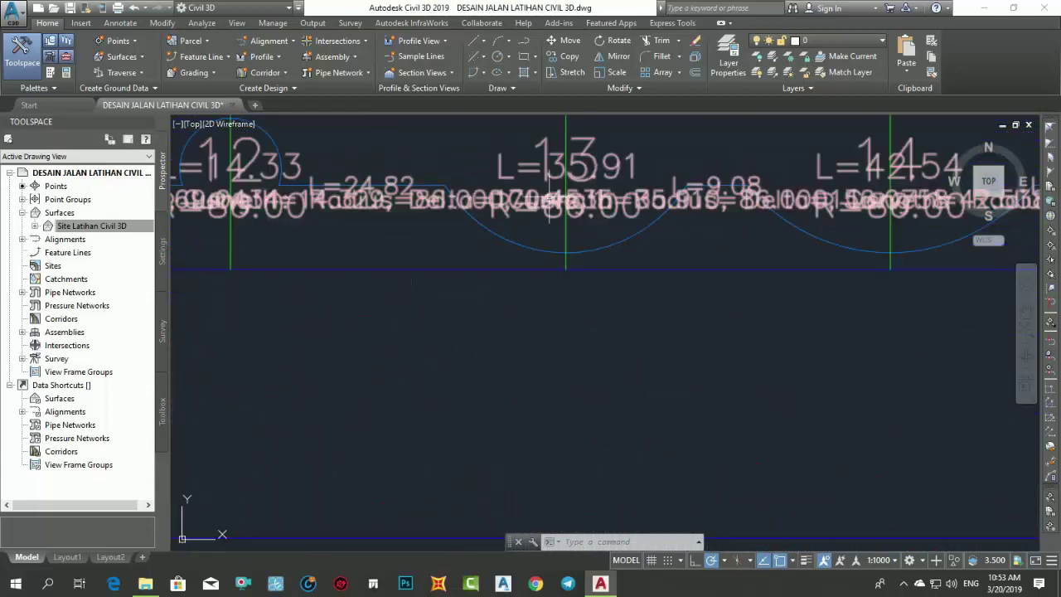
scroll(548, 221, "down", 6)
scroll(543, 221, "up", 5)
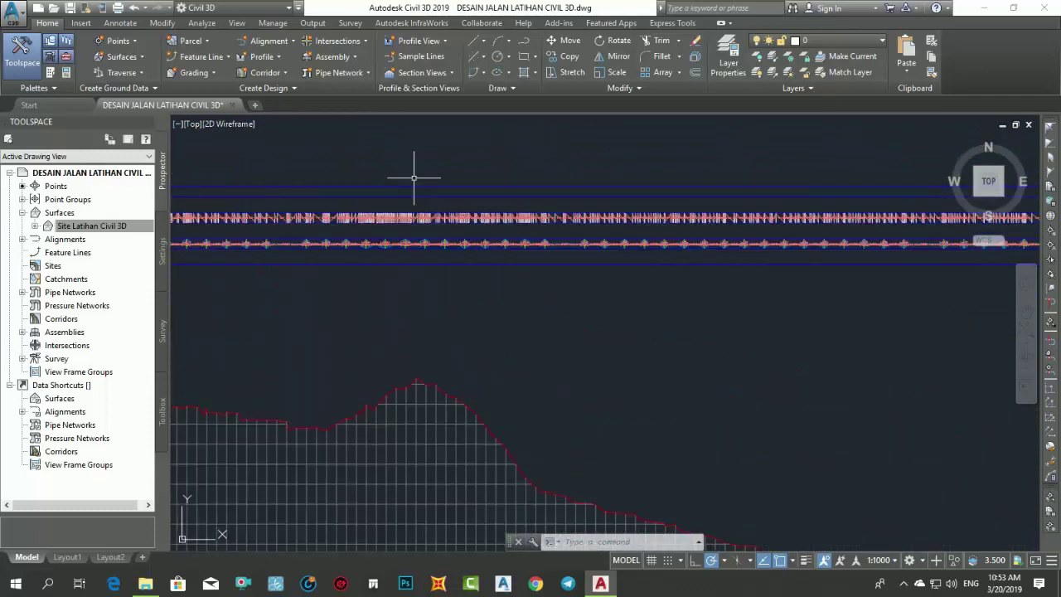
scroll(455, 277, "down", 5)
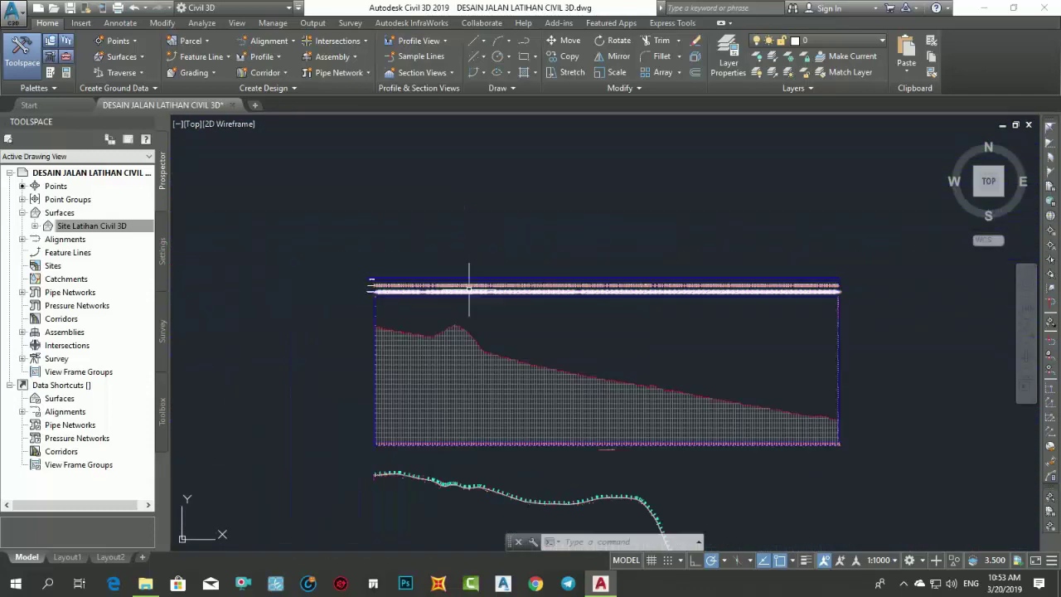
scroll(406, 238, "up", 2)
mouse_move(405, 238)
middle_mouse_down()
mouse_move(363, 210)
mouse_move(352, 183)
middle_mouse_up()
mouse_move(352, 182)
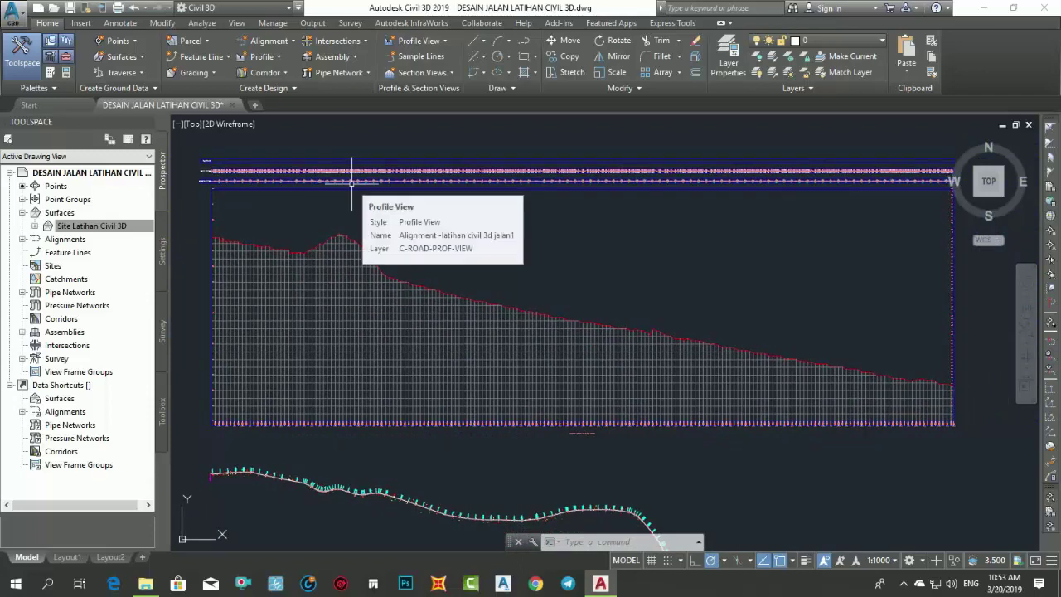